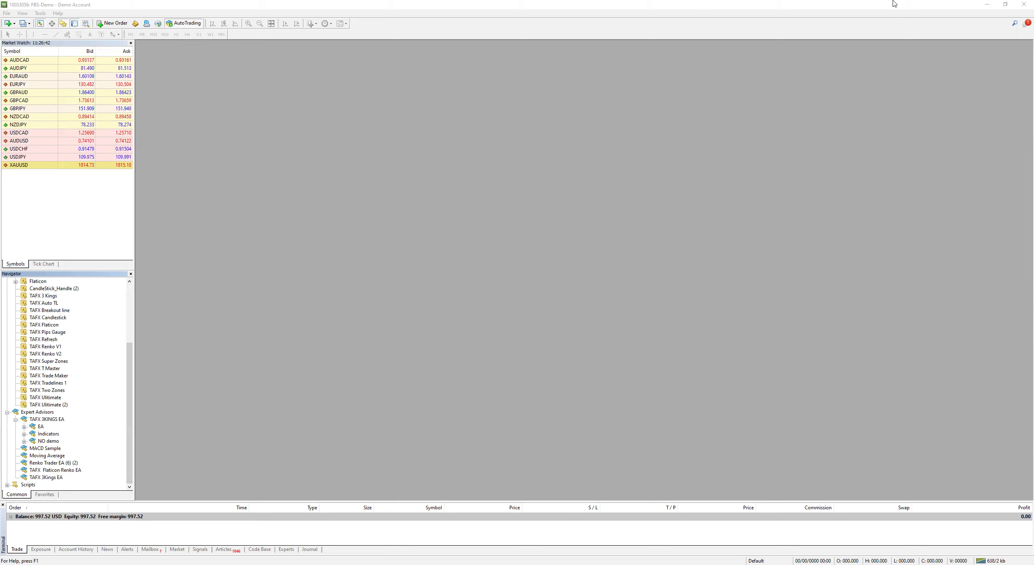
# - Open H1 charts for AUDCAD, AUDJPY, EURAUD and EURJPY from Market Watch, bringing AUDCAD forward
pyautogui.rightClick(25, 59)
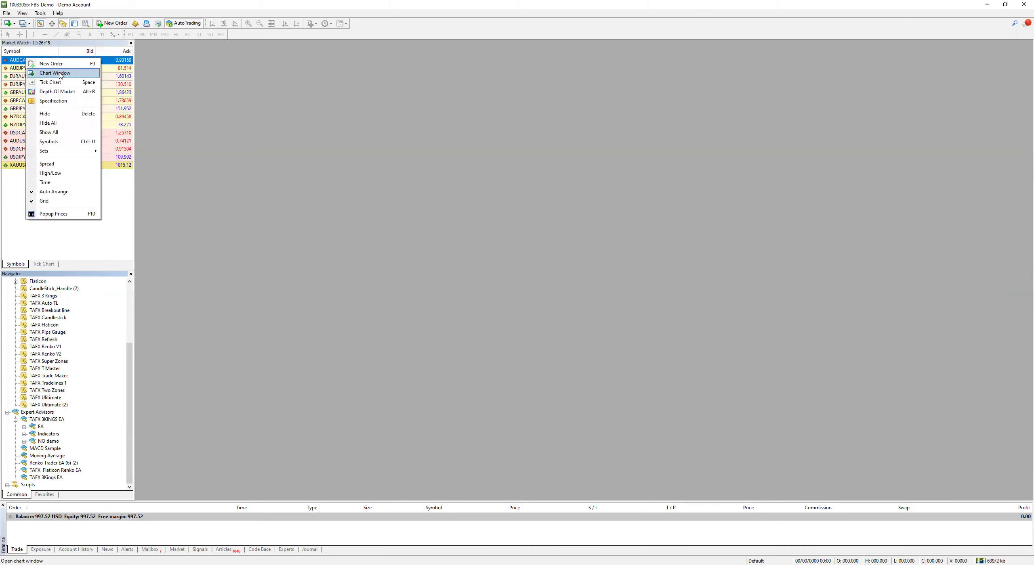
pyautogui.click(59, 74)
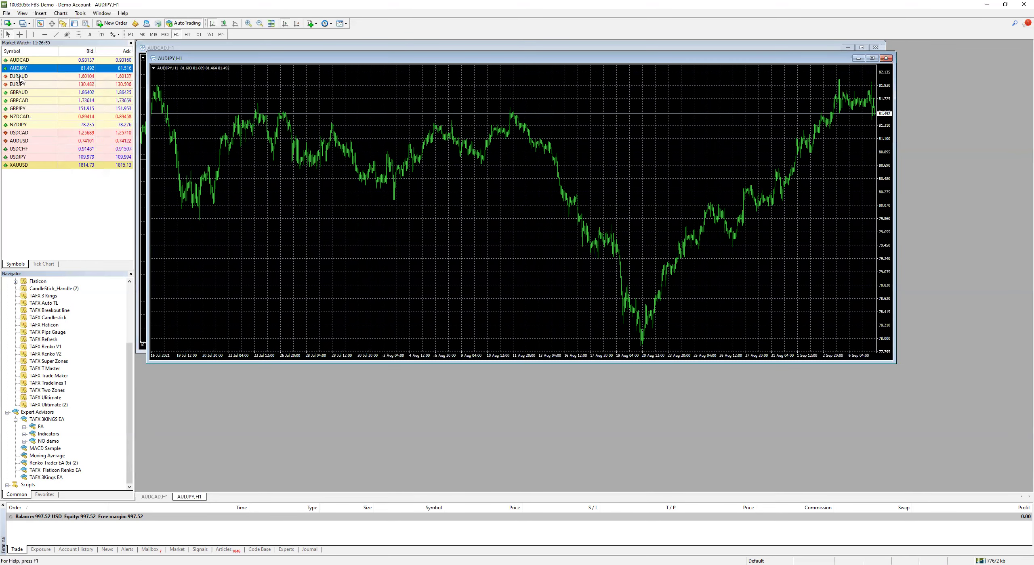
pyautogui.click(21, 76)
pyautogui.press('Menu')
pyautogui.click(53, 93)
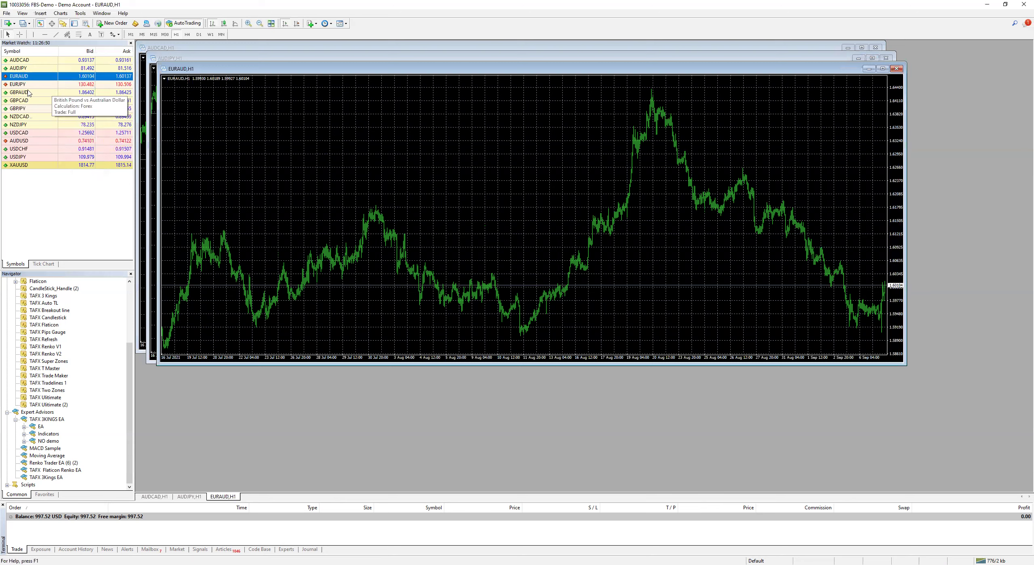
pyautogui.rightClick(36, 87)
pyautogui.click(50, 98)
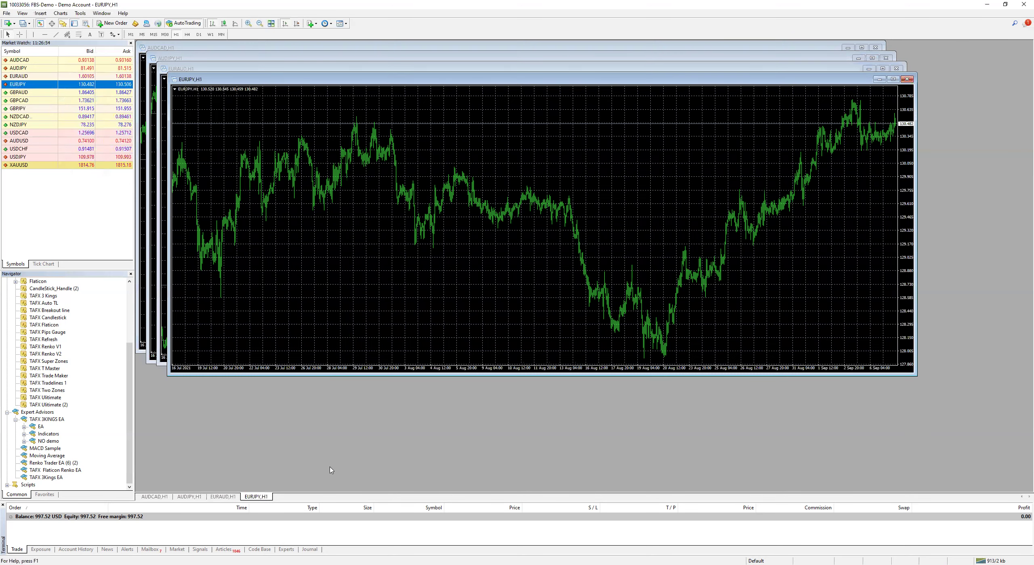
pyautogui.click(155, 498)
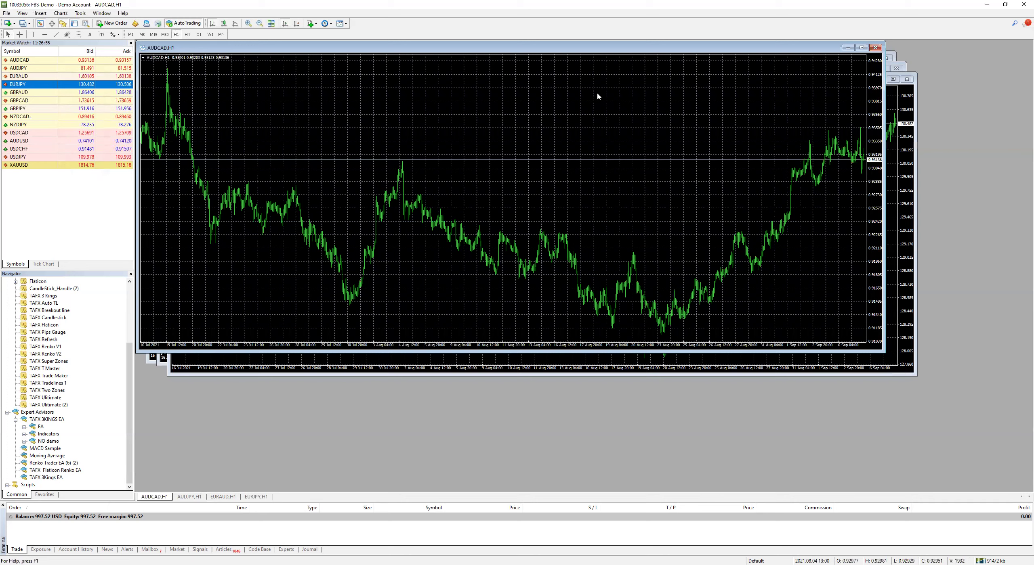
# - Maximize the AUDCAD H1 chart and attach the TAFX Renko V1 indicator to it
pyautogui.click(861, 47)
pyautogui.click(51, 347)
pyautogui.moveTo(392, 235); pyautogui.dragTo(392, 236)
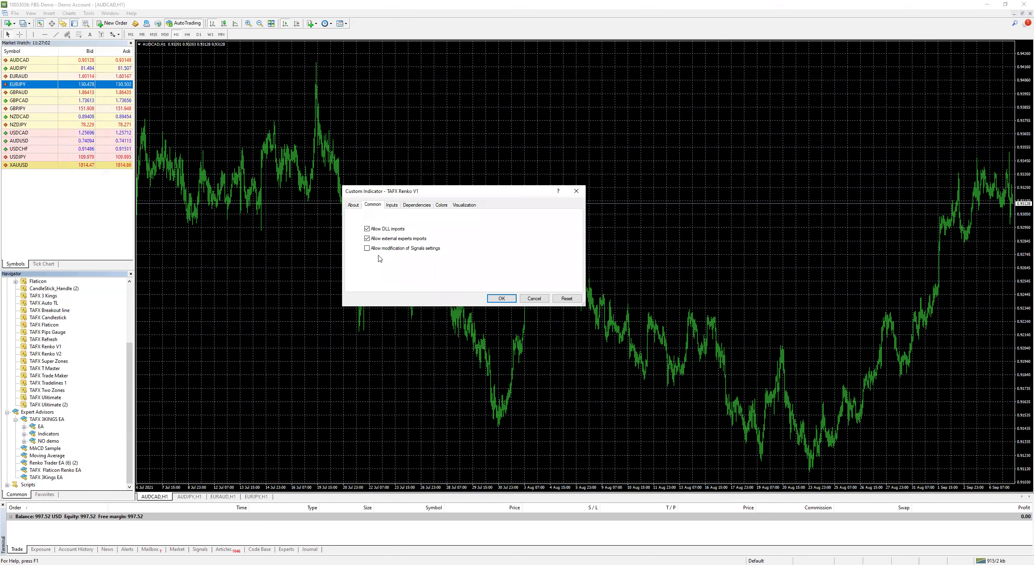
pyautogui.click(501, 298)
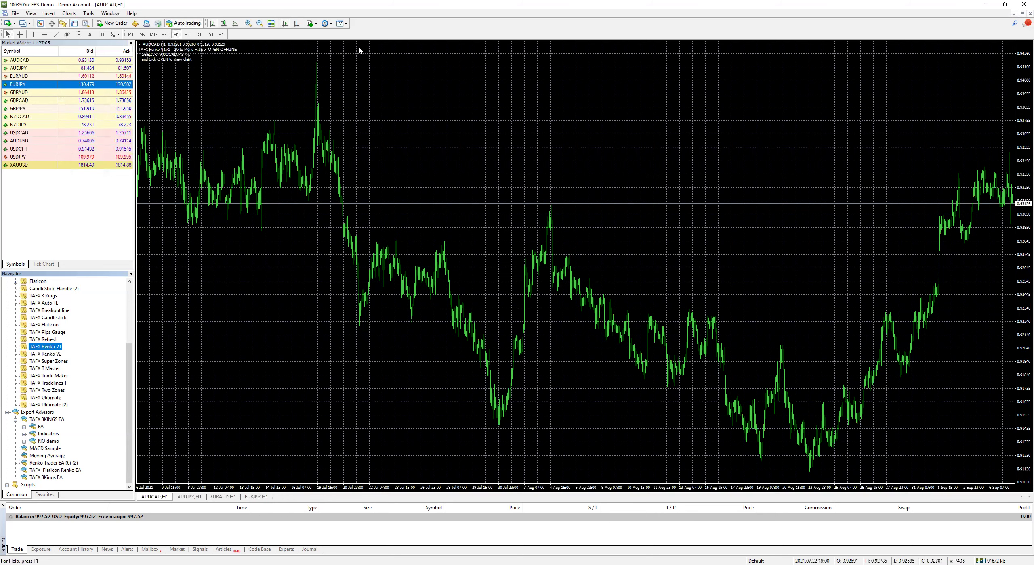
# - Save the chart setup as a template, overwriting Williams.tpl
pyautogui.click(346, 24)
pyautogui.press('Escape')
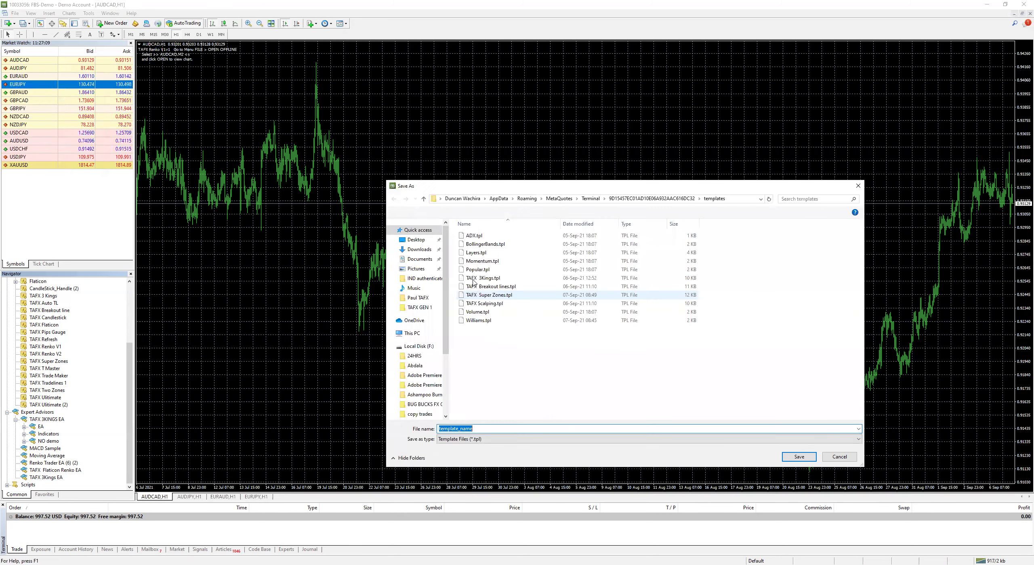
pyautogui.doubleClick(473, 322)
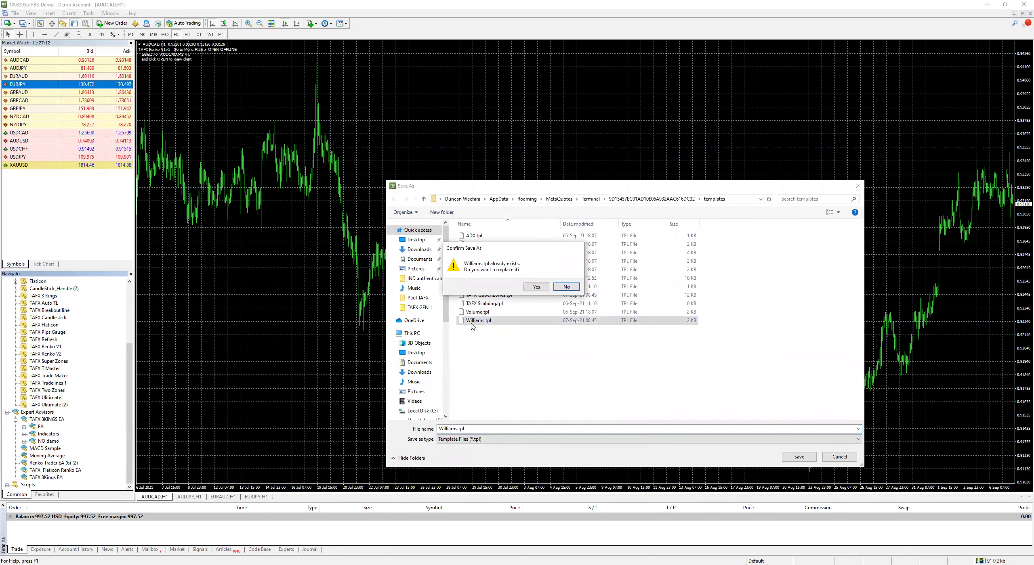
pyautogui.click(536, 287)
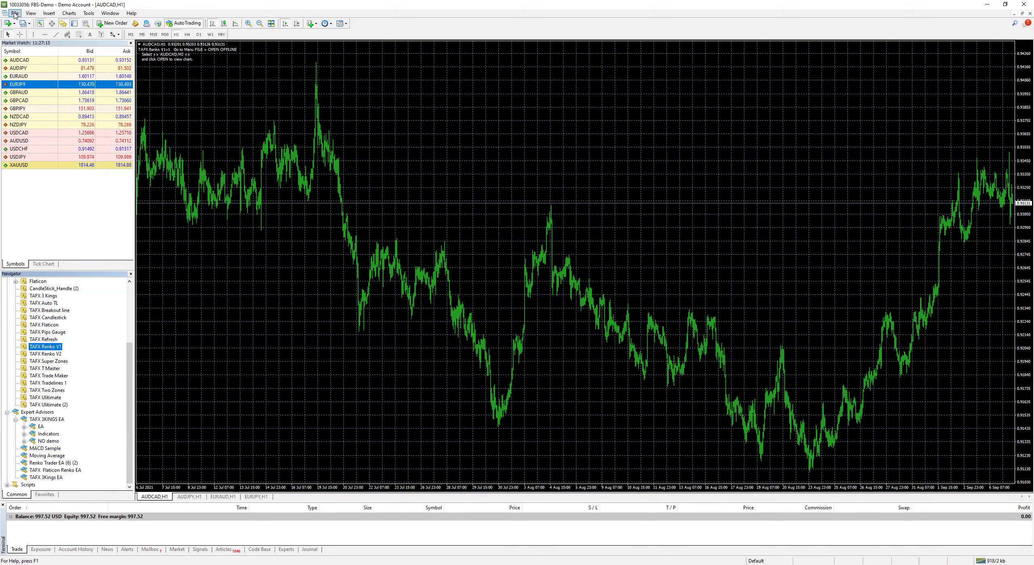
# - Open the AUDCAD,M2 offline chart from the offline history list
pyautogui.click(15, 13)
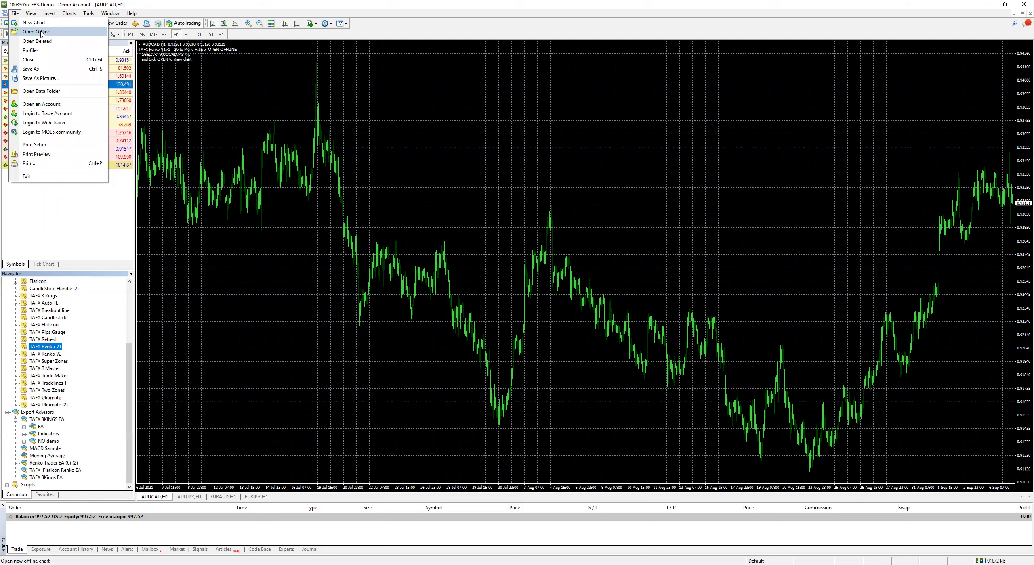
pyautogui.click(42, 33)
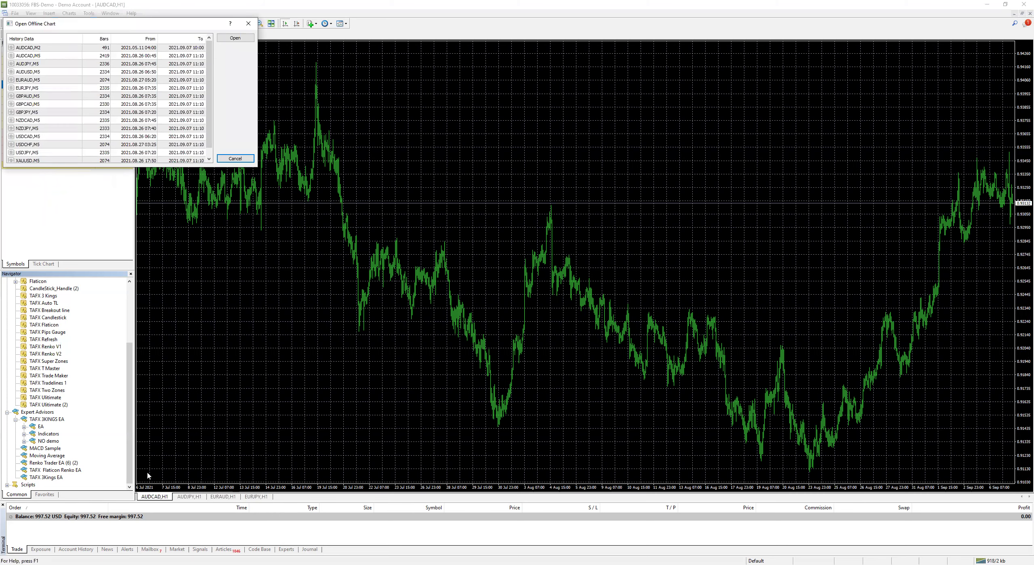
pyautogui.doubleClick(35, 48)
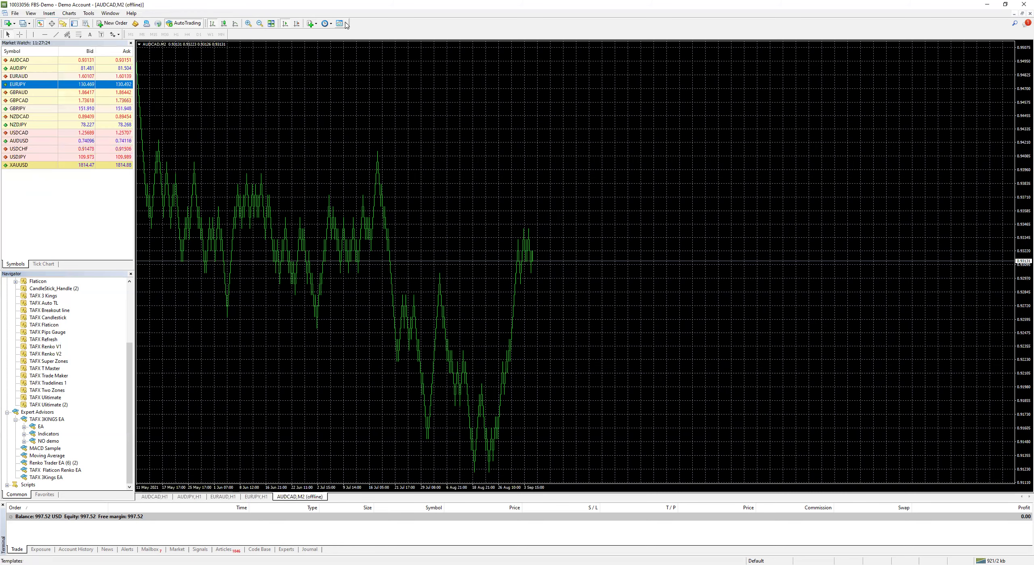
pyautogui.click(344, 23)
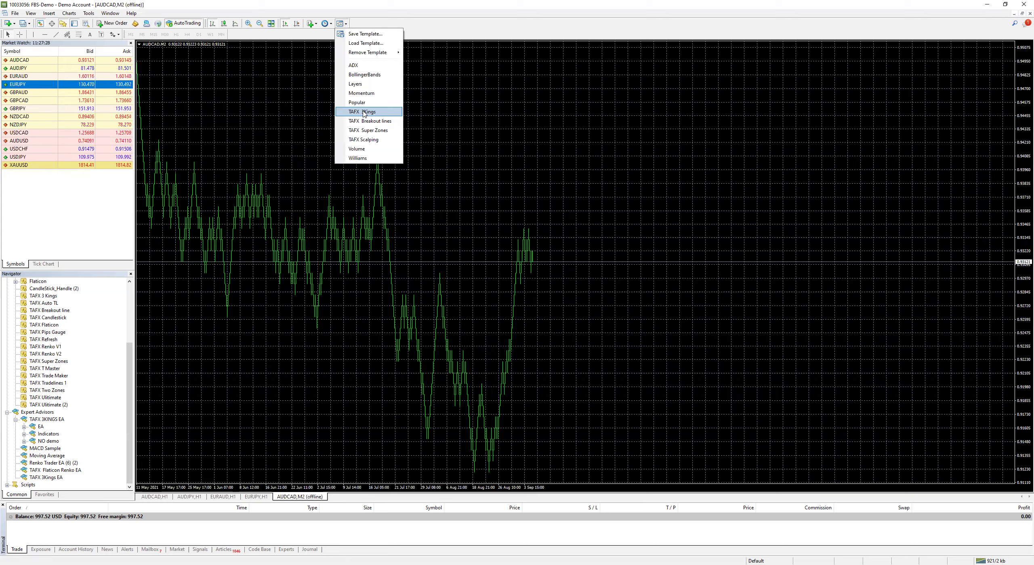
# - Apply the TAFX 3Kings template, leaving the EA strategy set to Kings & T M
pyautogui.click(363, 113)
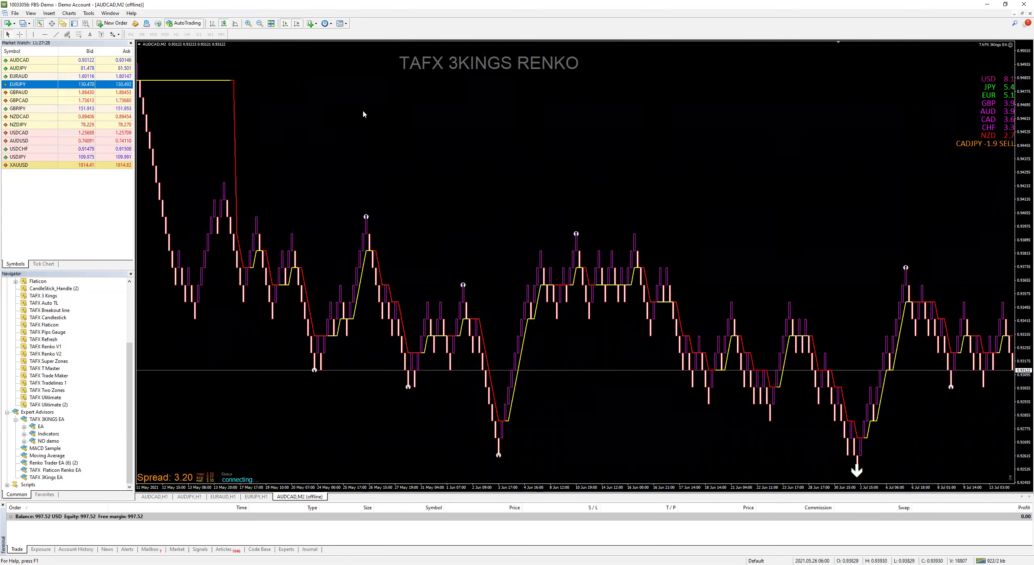
pyautogui.click(1010, 45)
pyautogui.doubleClick(459, 173)
pyautogui.click(459, 172)
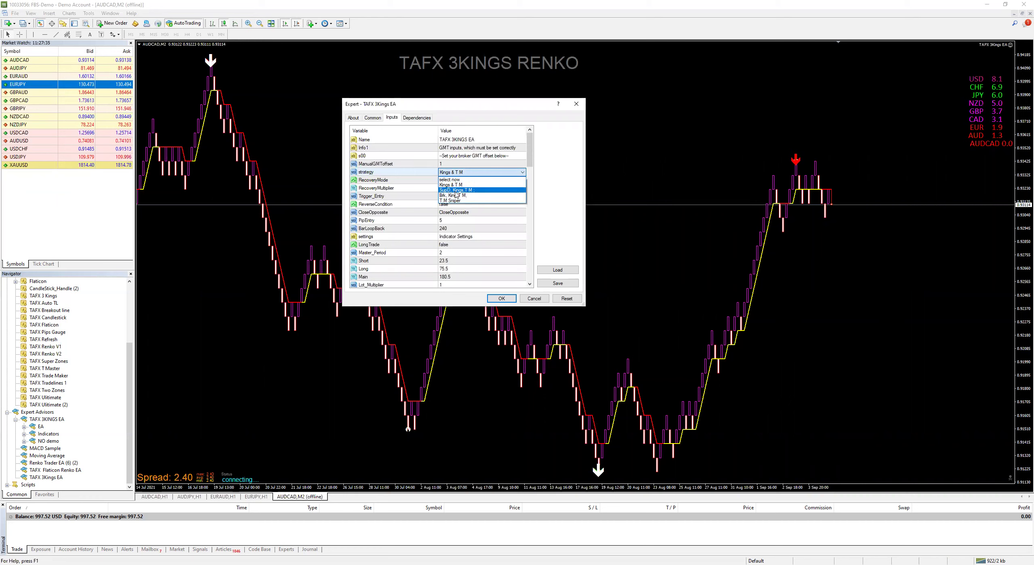
pyautogui.click(576, 106)
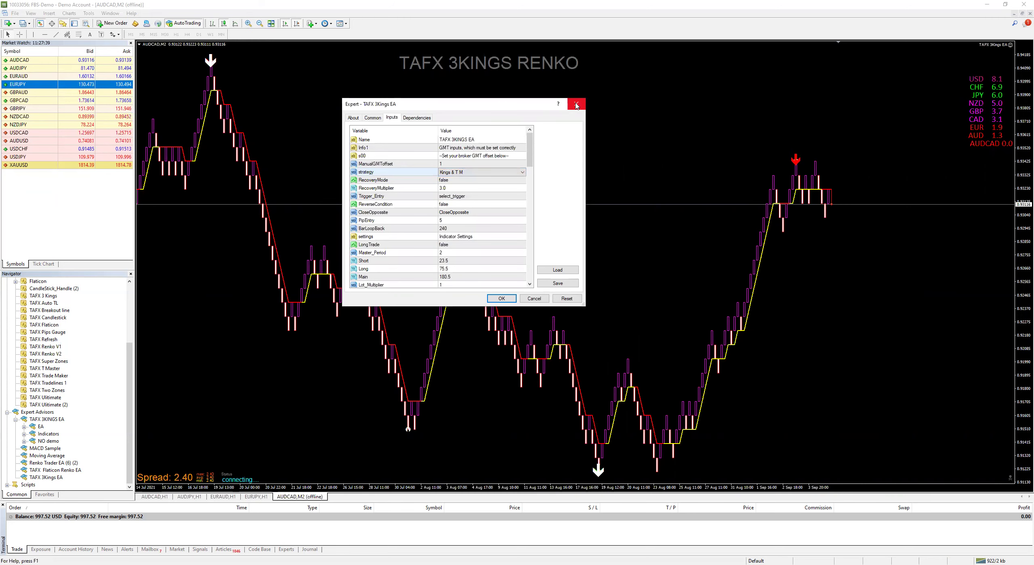
pyautogui.click(188, 497)
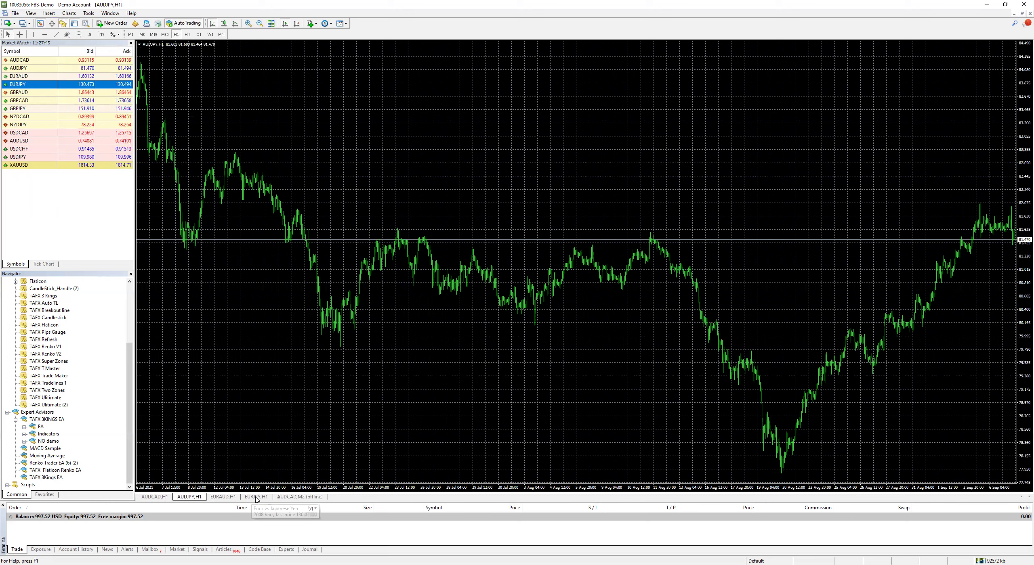
# - Apply the Williams template to the EURJPY H1 chart
pyautogui.click(256, 497)
pyautogui.click(346, 25)
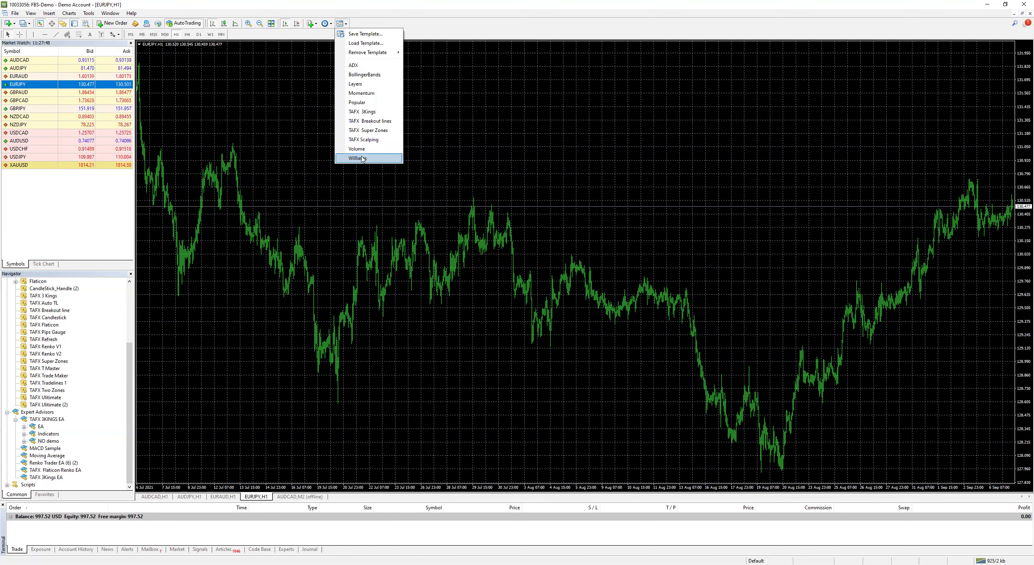
pyautogui.click(363, 158)
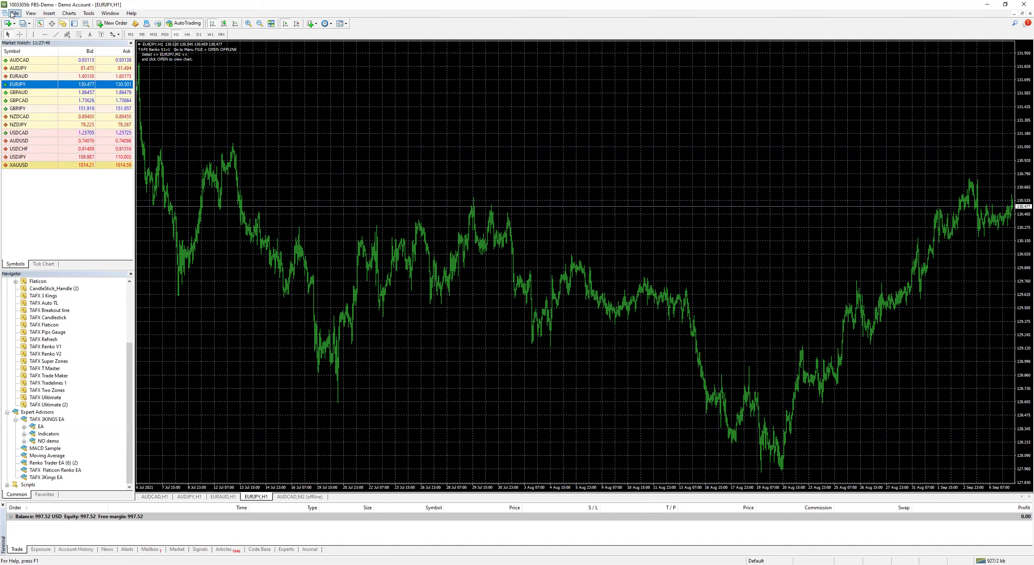
# - Open the EURJPY,M2 offline chart from the offline history list
pyautogui.click(13, 14)
pyautogui.click(29, 32)
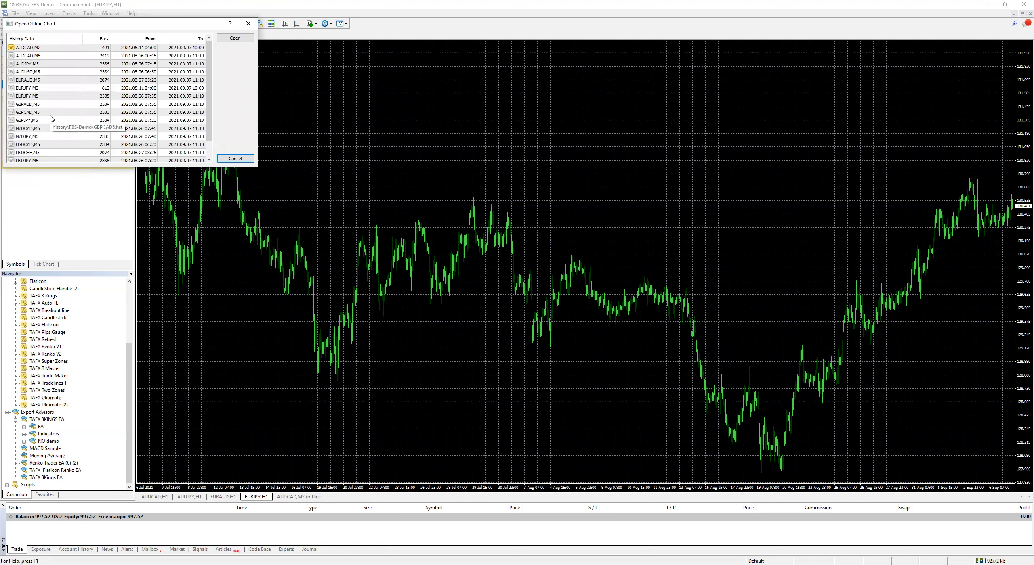
pyautogui.press('e')
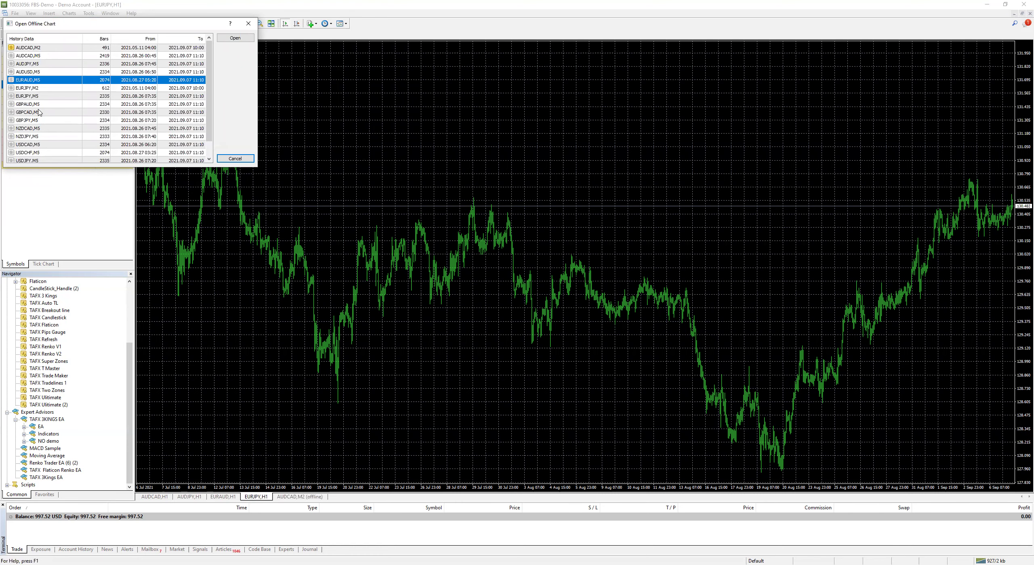
pyautogui.click(341, 23)
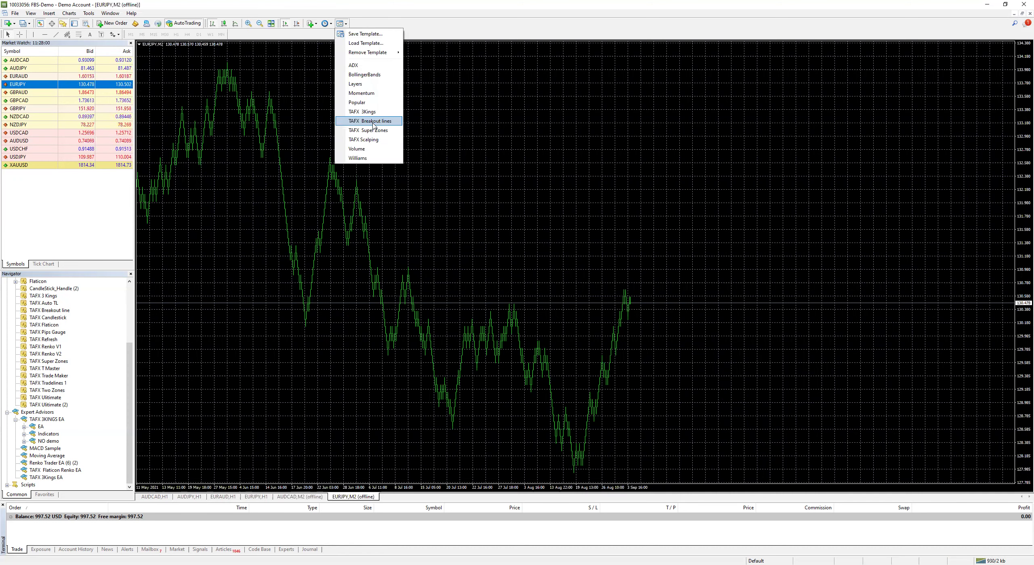
# - Apply the TAFX 3Kings template to the EURJPY M2 chart, leaving EA inputs unchanged
pyautogui.click(375, 130)
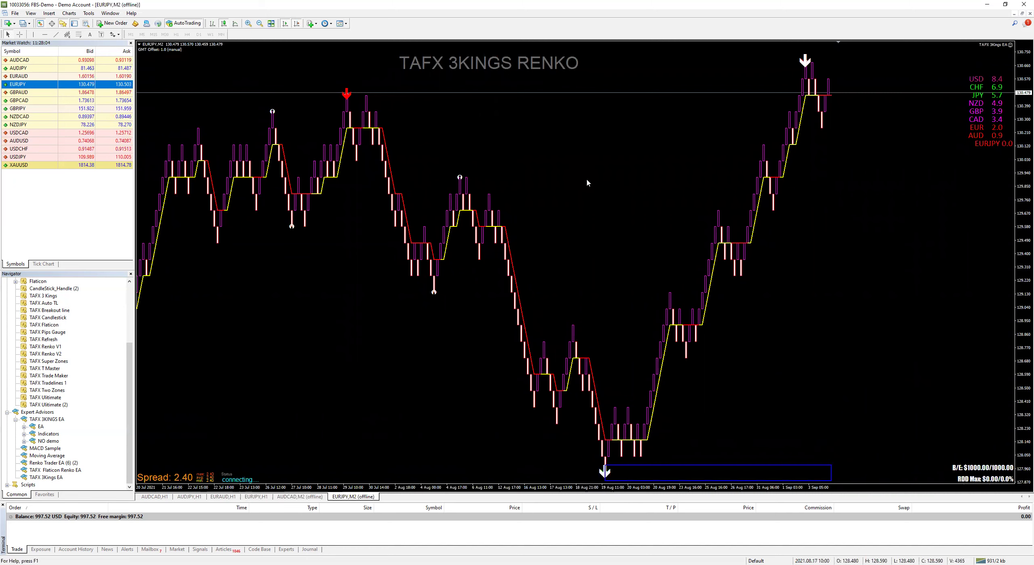
pyautogui.click(1009, 45)
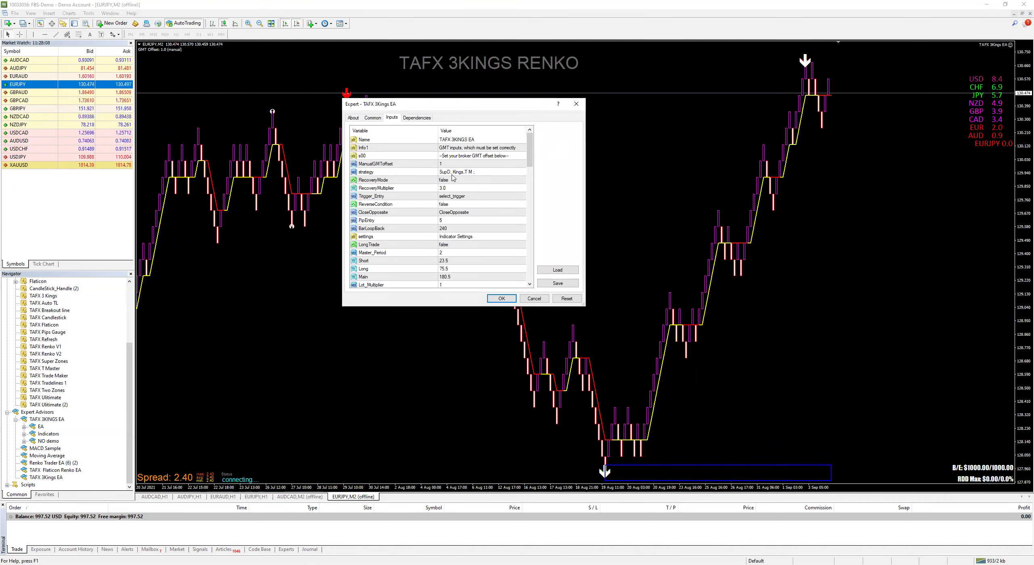
pyautogui.click(576, 104)
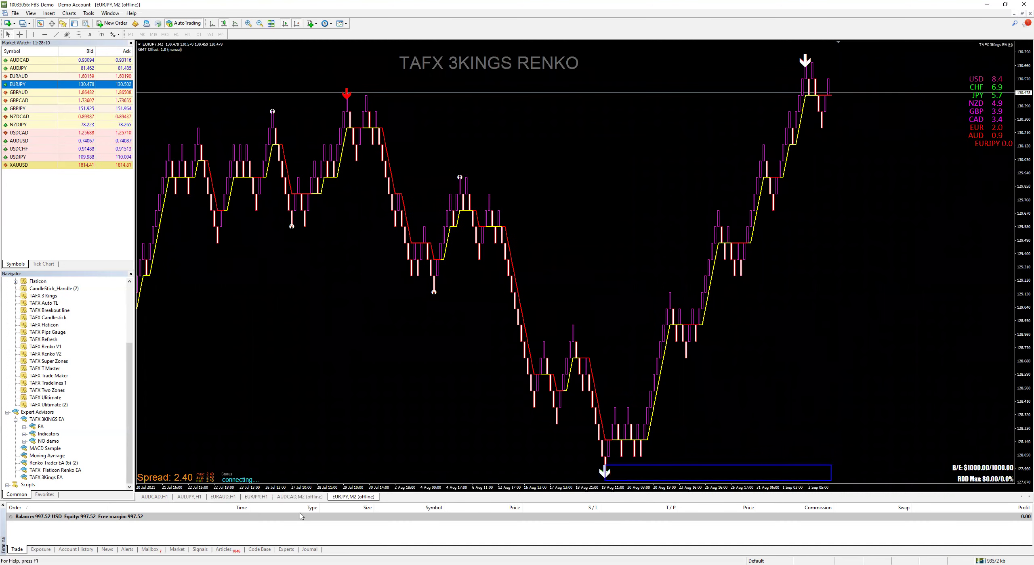
# - Close the EURAUD H1 chart, leaving AUDJPY H1 showing
pyautogui.click(224, 497)
pyautogui.middleClick(224, 497)
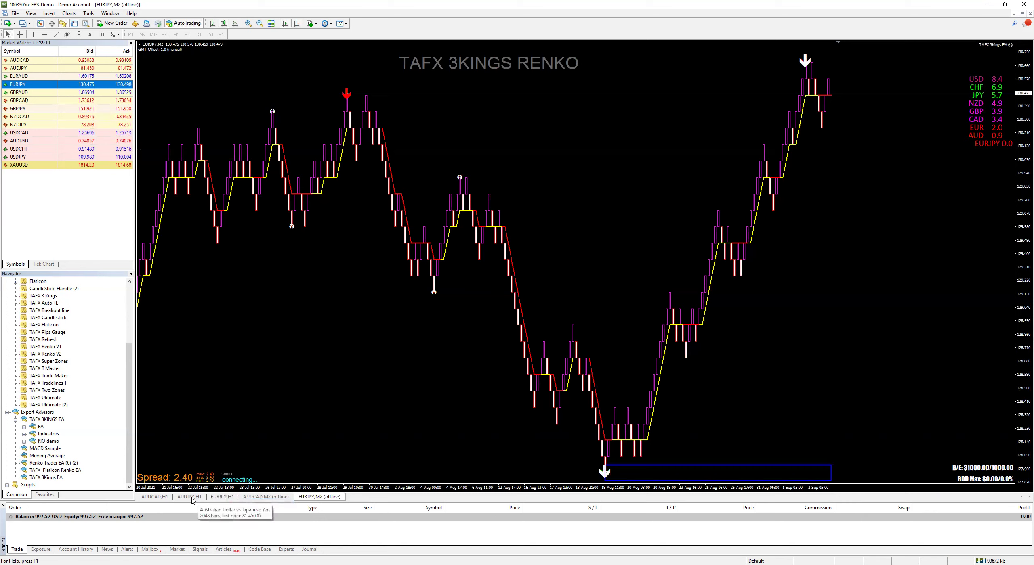
pyautogui.click(192, 498)
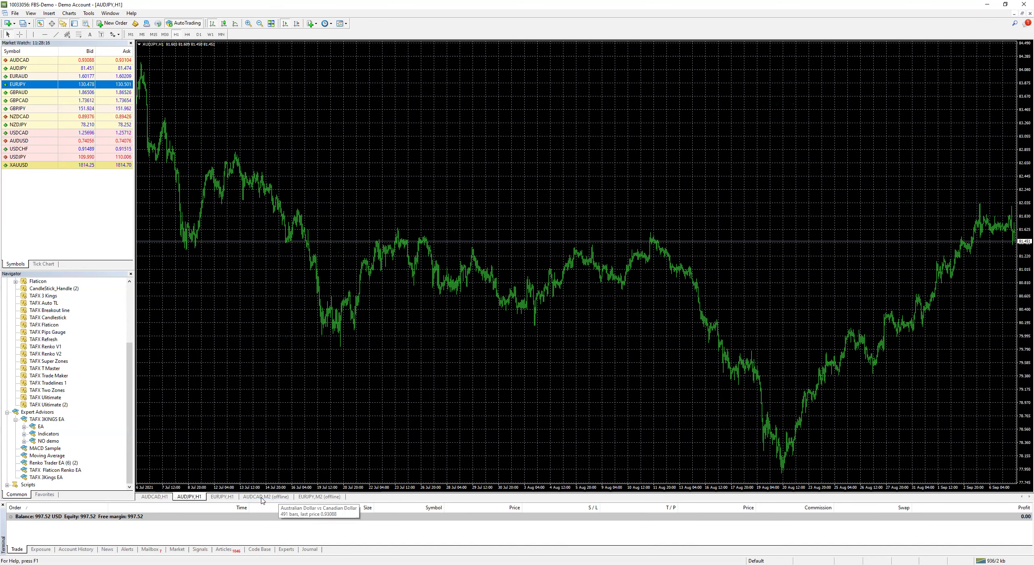
# - Close the AUDJPY H1 chart and review the AUDCAD M2, EURJPY M2, EURJPY H1 and AUDCAD H1 tabs
pyautogui.rightClick(210, 500)
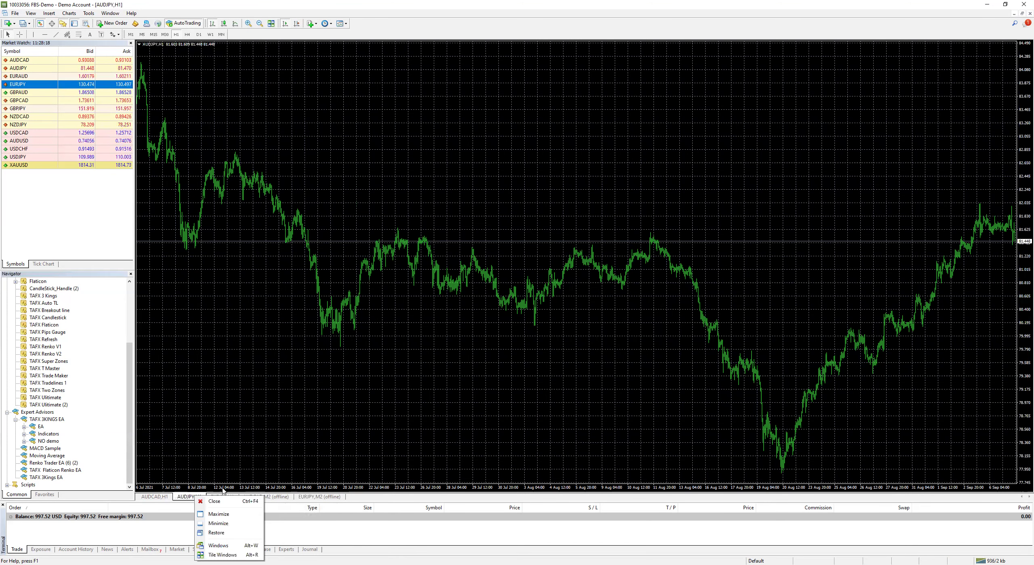
pyautogui.click(215, 502)
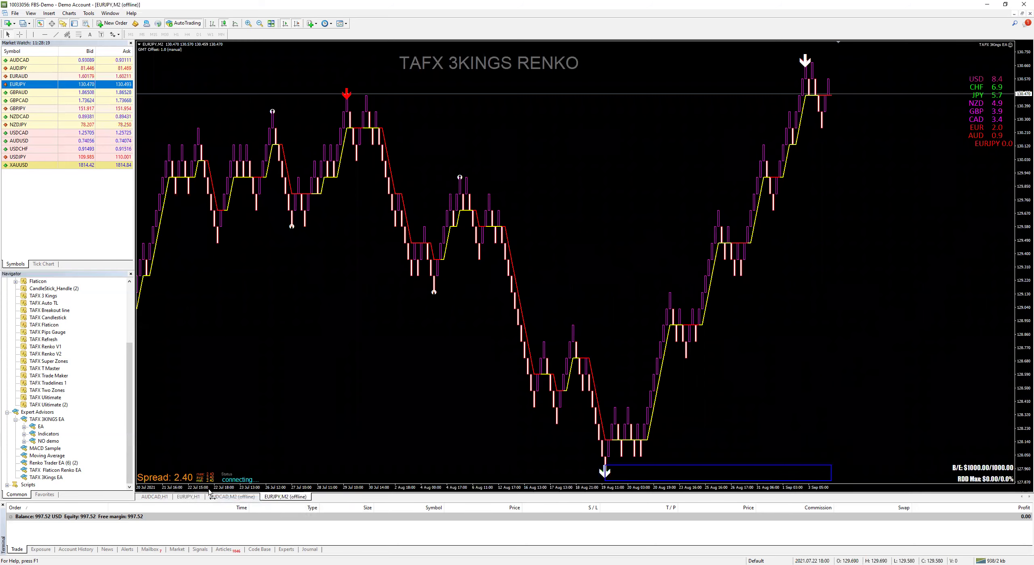
pyautogui.click(242, 500)
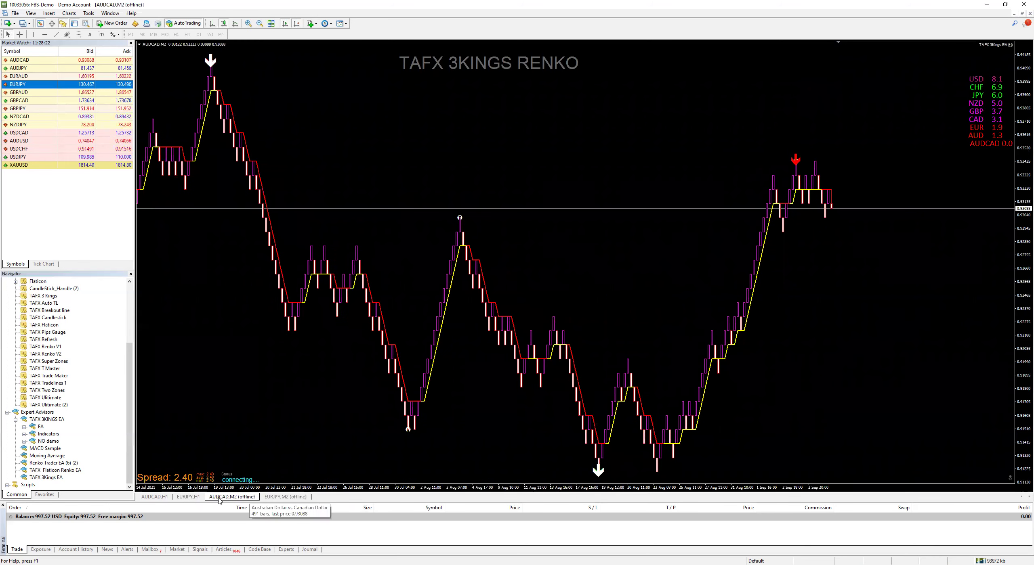
pyautogui.click(288, 500)
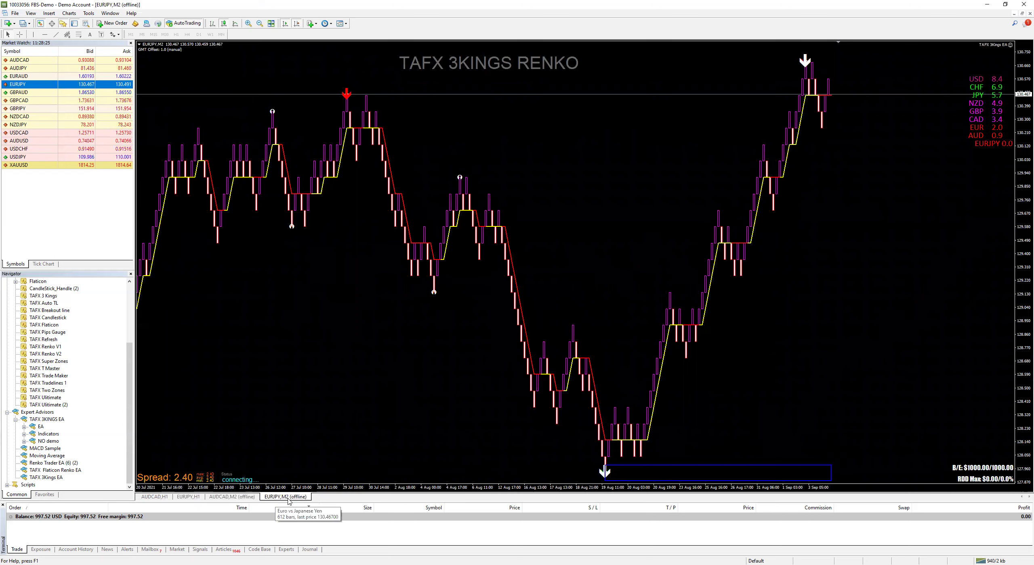
pyautogui.click(182, 499)
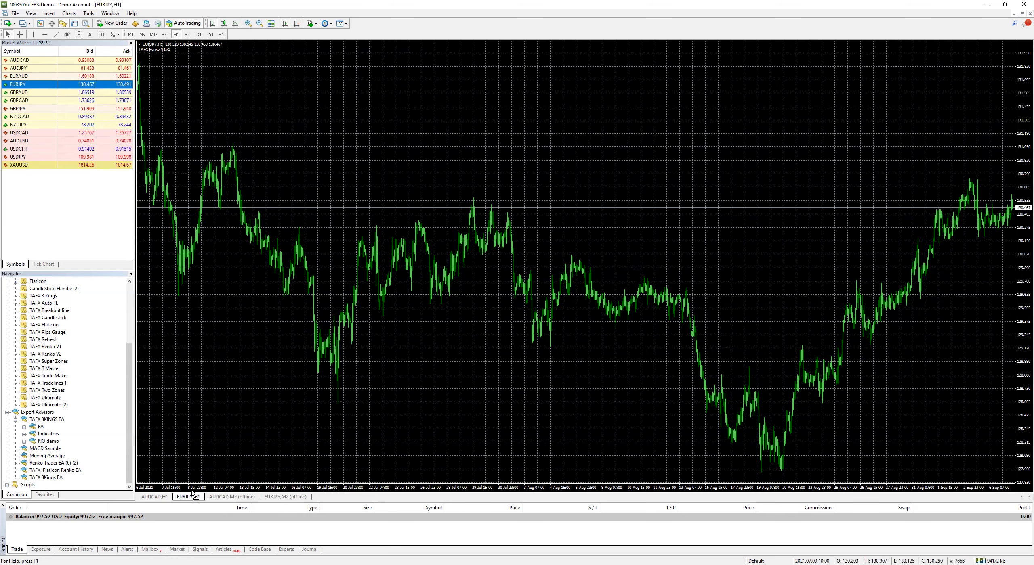
pyautogui.click(154, 498)
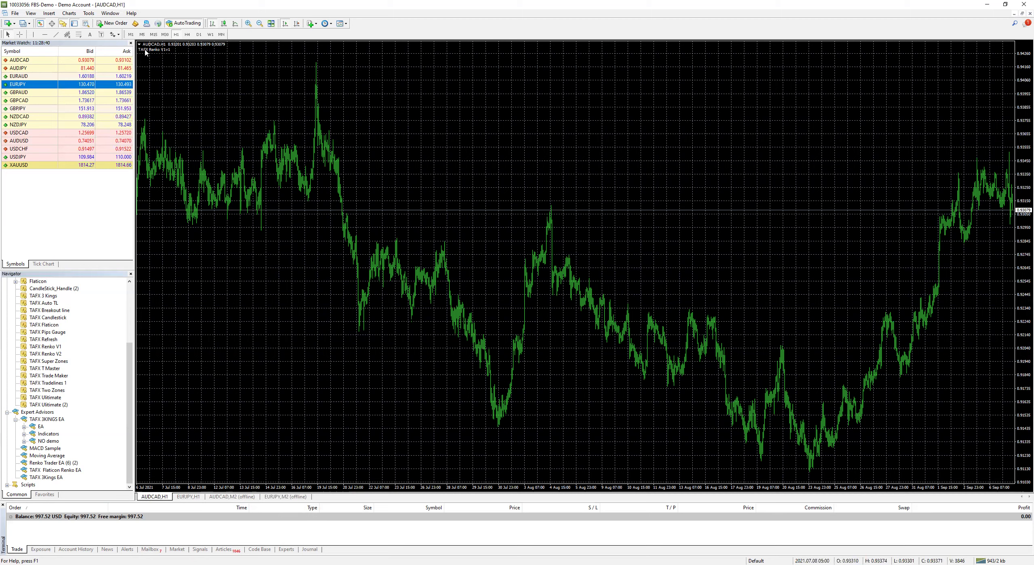
pyautogui.click(345, 24)
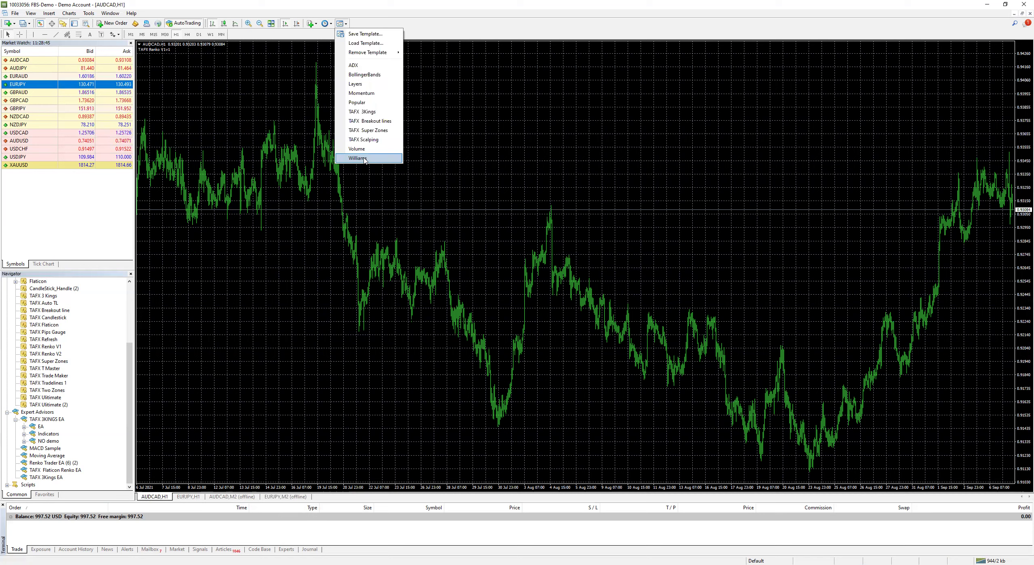
pyautogui.click(364, 159)
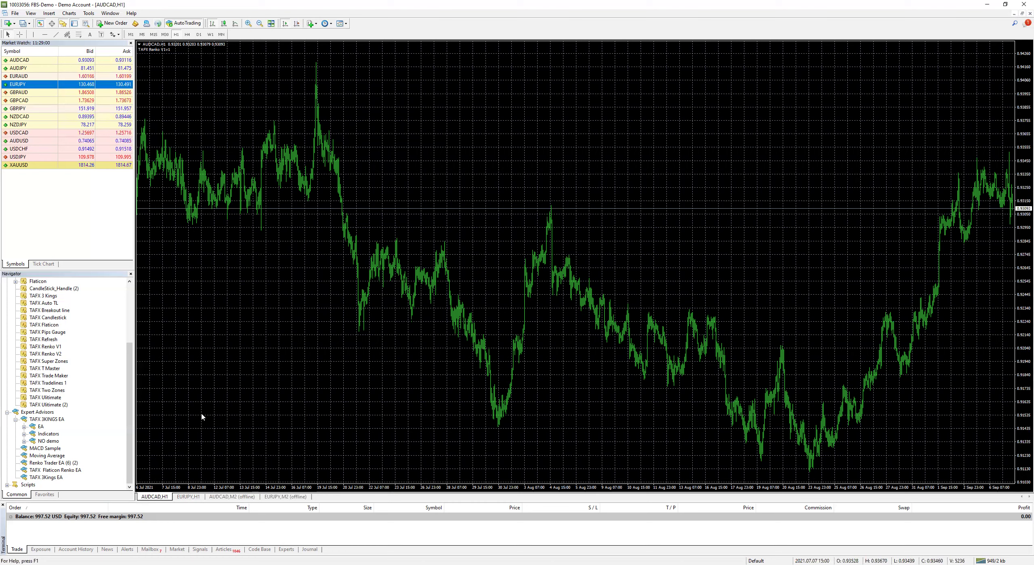
# - Return to the AUDCAD M2 offline chart and bring up the 3Kings EA inputs
pyautogui.click(232, 497)
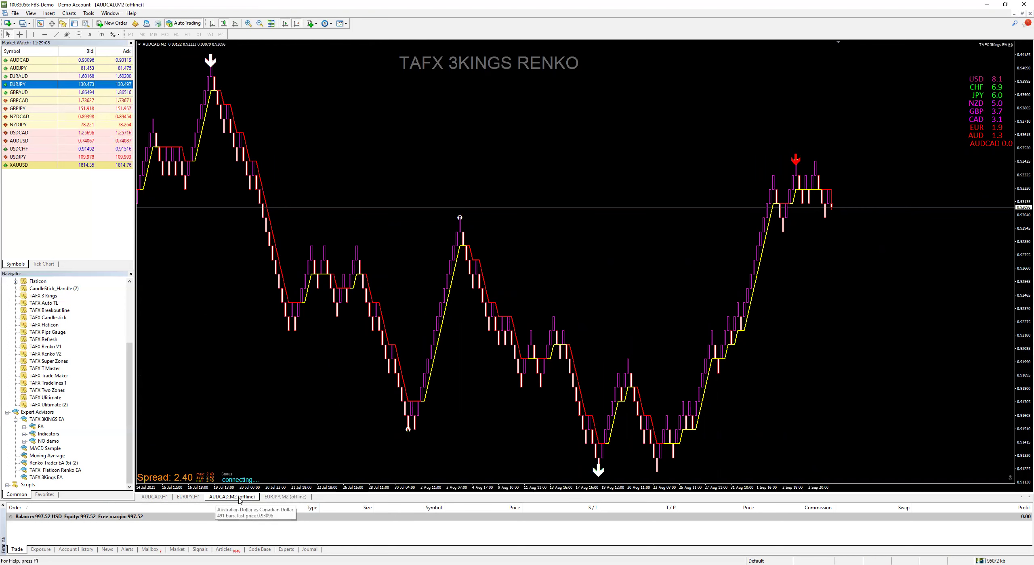
pyautogui.click(155, 496)
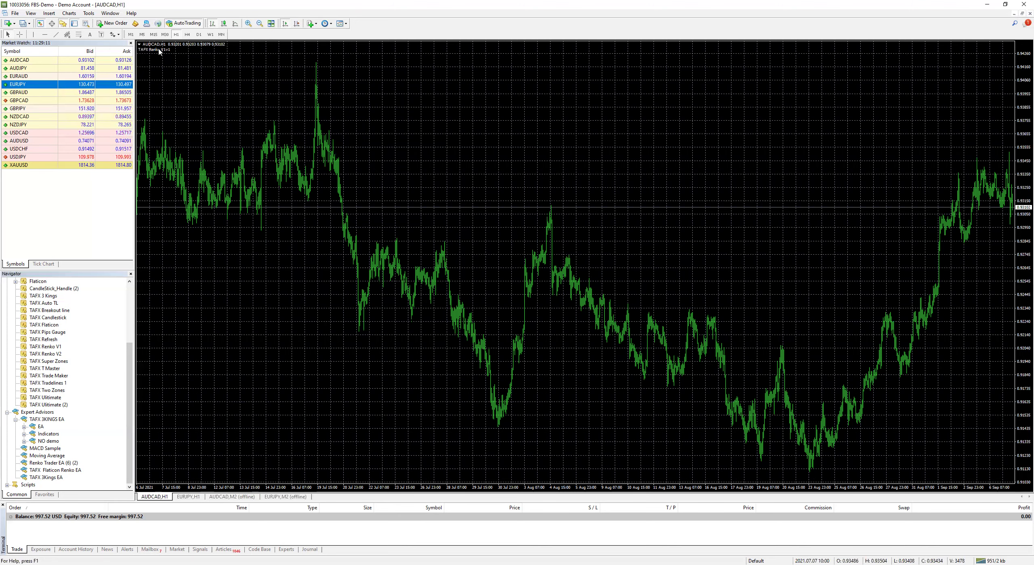
pyautogui.click(228, 498)
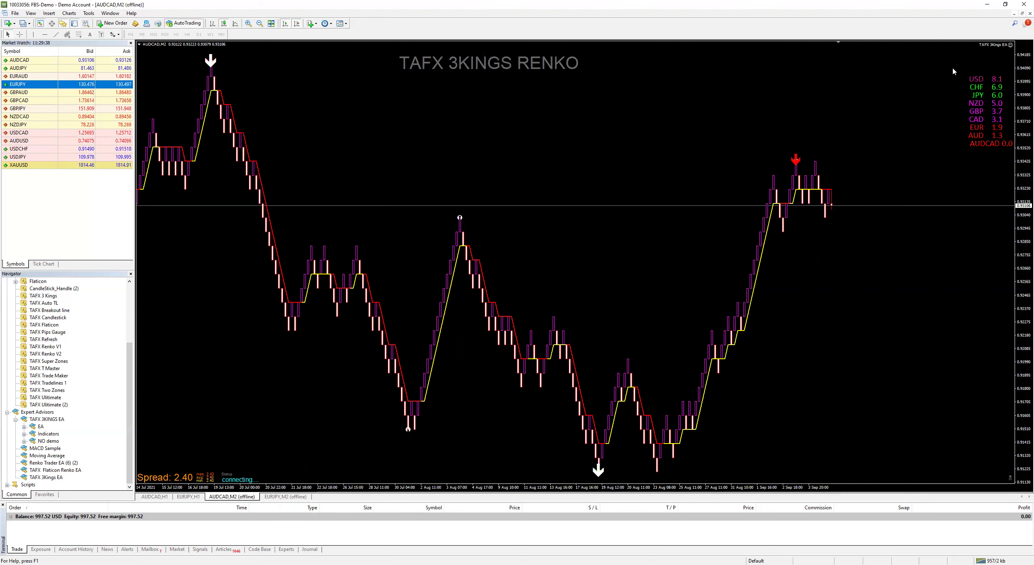
pyautogui.click(1011, 44)
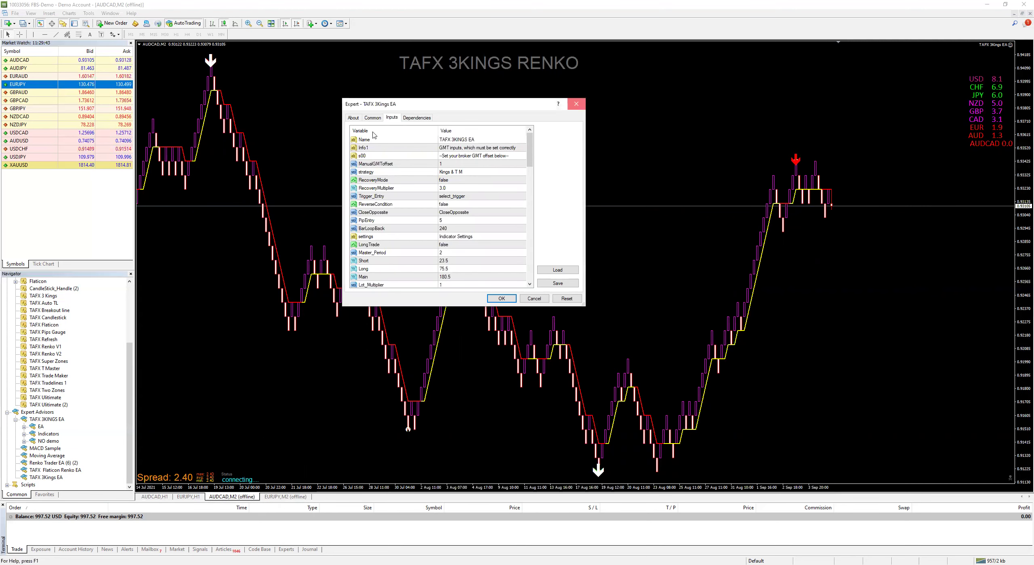
pyautogui.click(576, 105)
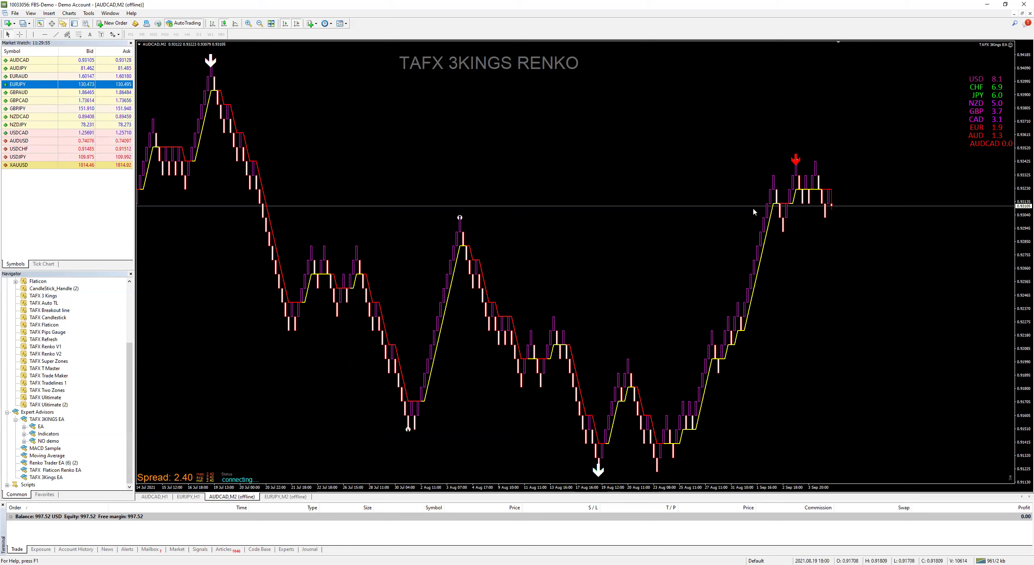
pyautogui.moveTo(797, 162)
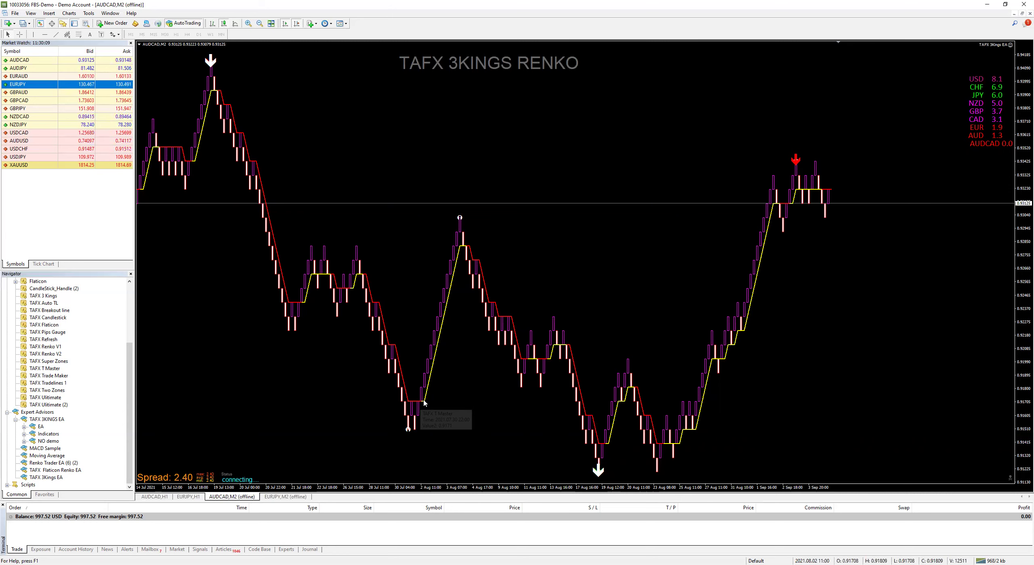
pyautogui.moveTo(423, 405)
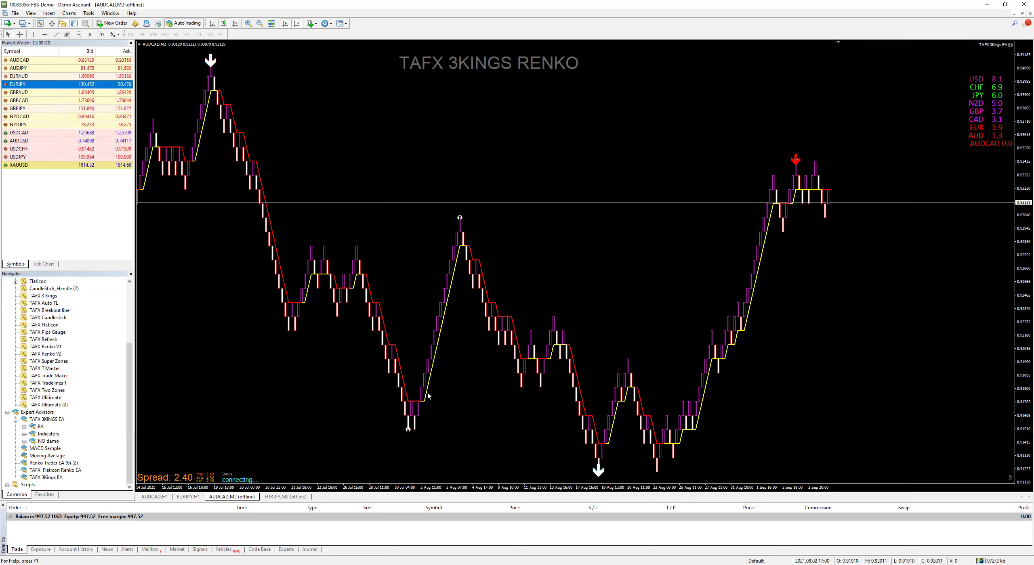
pyautogui.moveTo(457, 264)
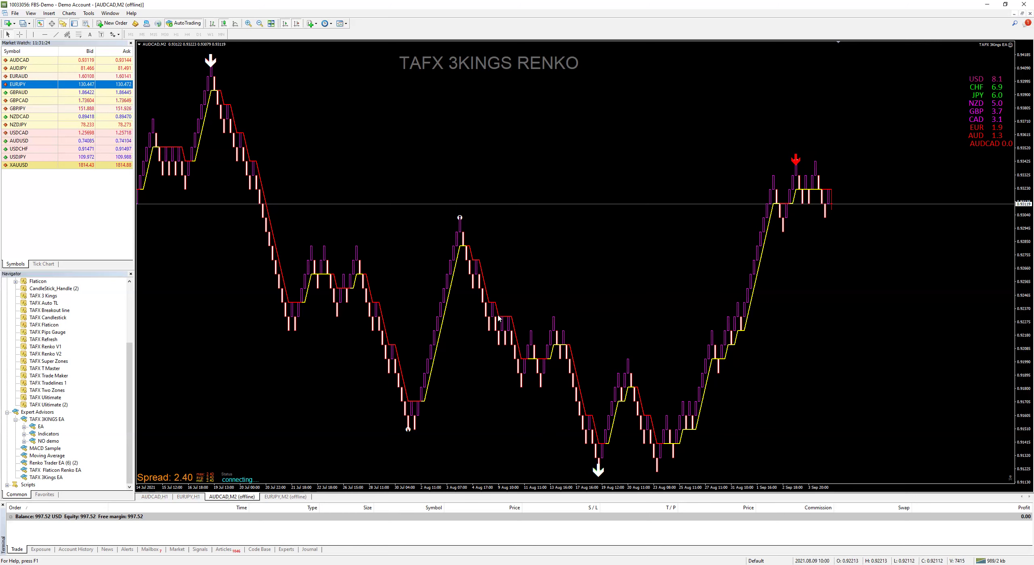
pyautogui.doubleClick(538, 322)
pyautogui.click(458, 225)
pyautogui.click(458, 226)
pyautogui.write('1')
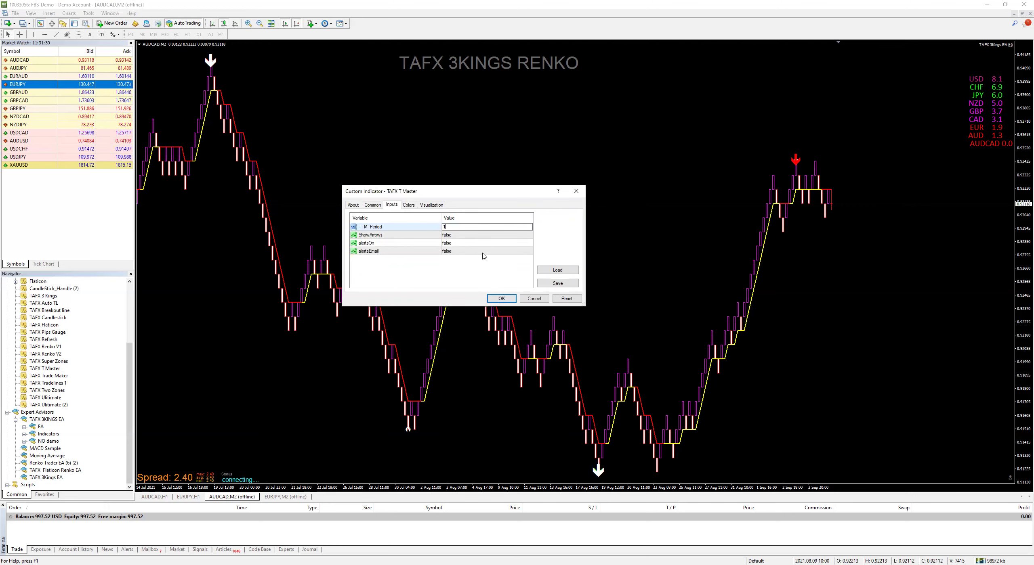
pyautogui.write('0')
pyautogui.click(501, 298)
pyautogui.moveTo(496, 309)
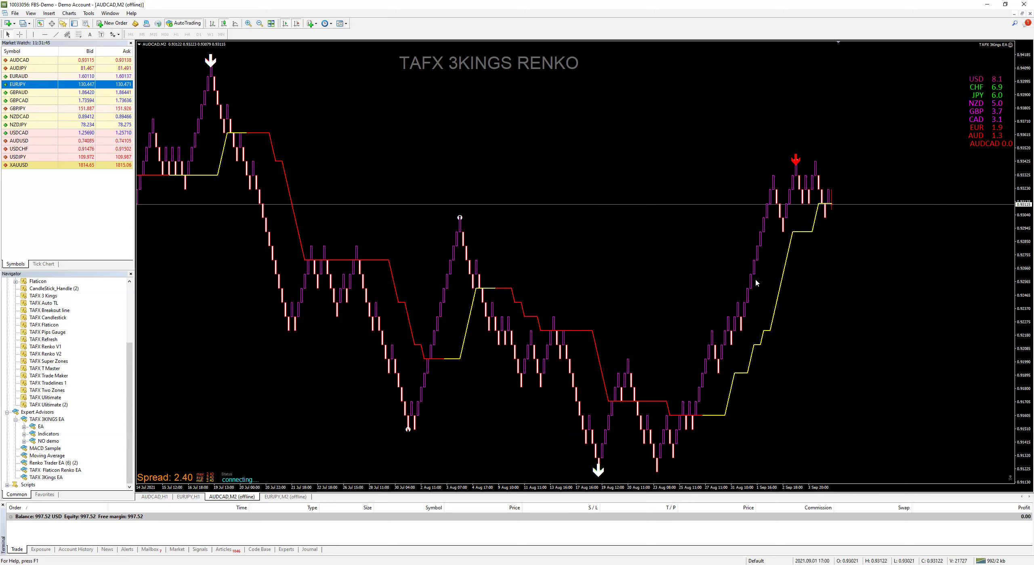
pyautogui.doubleClick(655, 410)
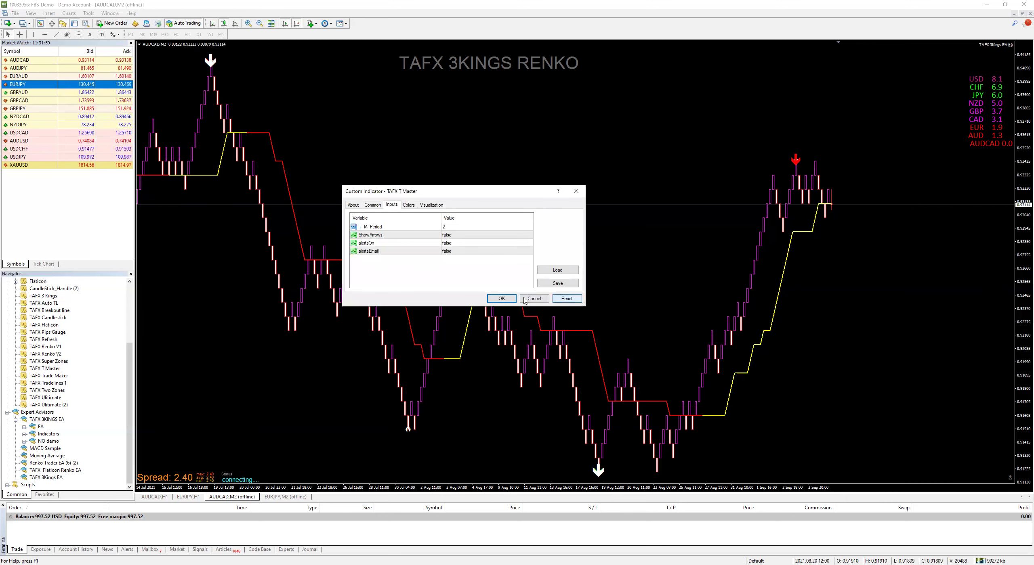
pyautogui.click(503, 299)
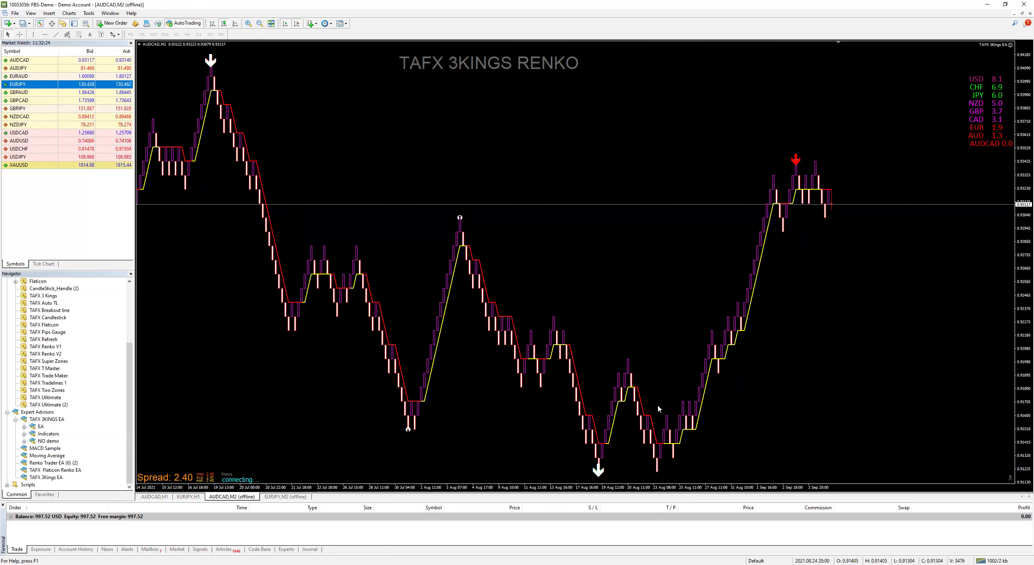
pyautogui.rightClick(635, 389)
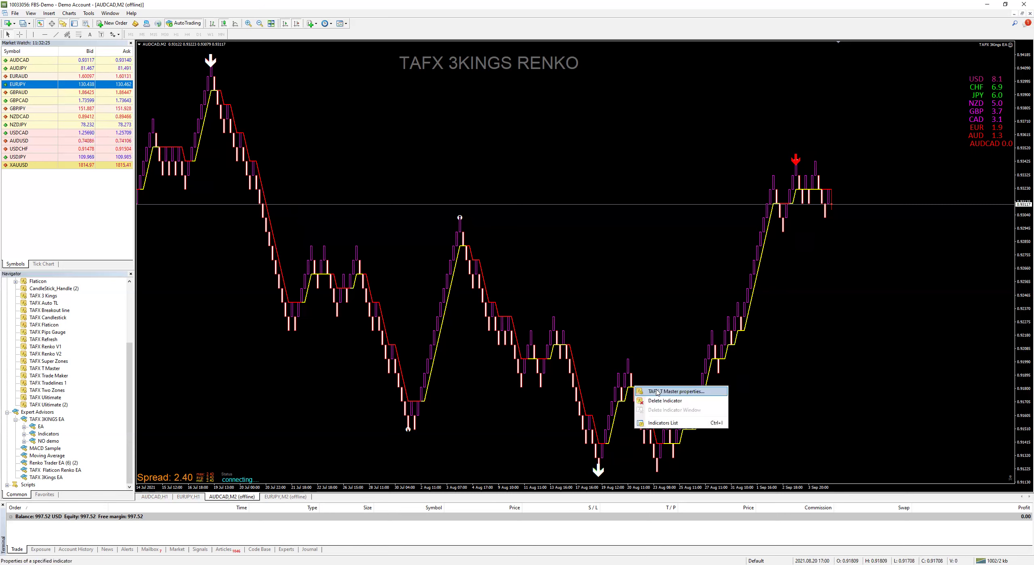
# - Set the TAFX T Master indicator's T_M_Period to 10
pyautogui.press('Return')
pyautogui.doubleClick(464, 227)
pyautogui.write('10')
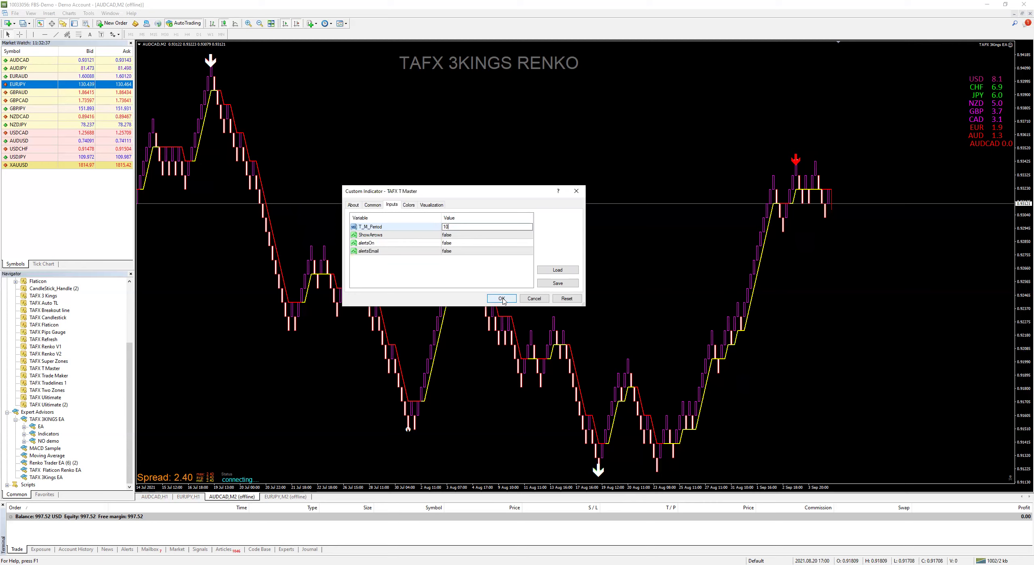
pyautogui.click(373, 205)
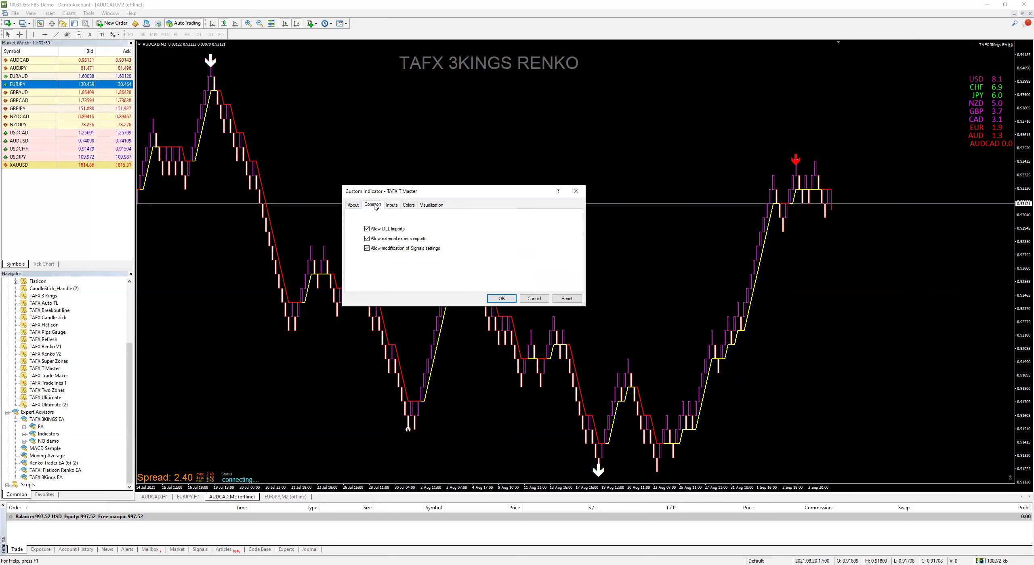
pyautogui.click(501, 299)
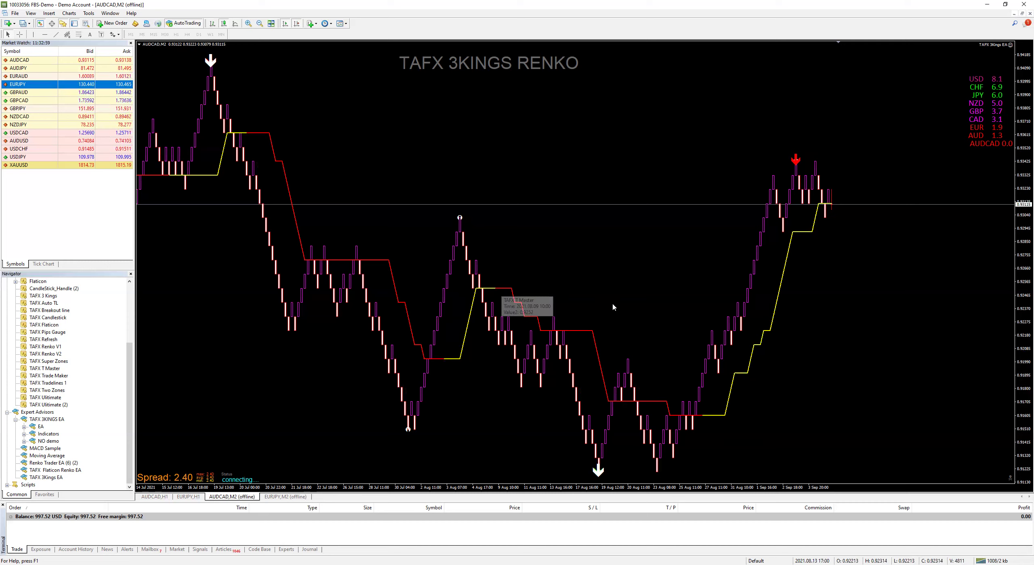
pyautogui.click(1010, 45)
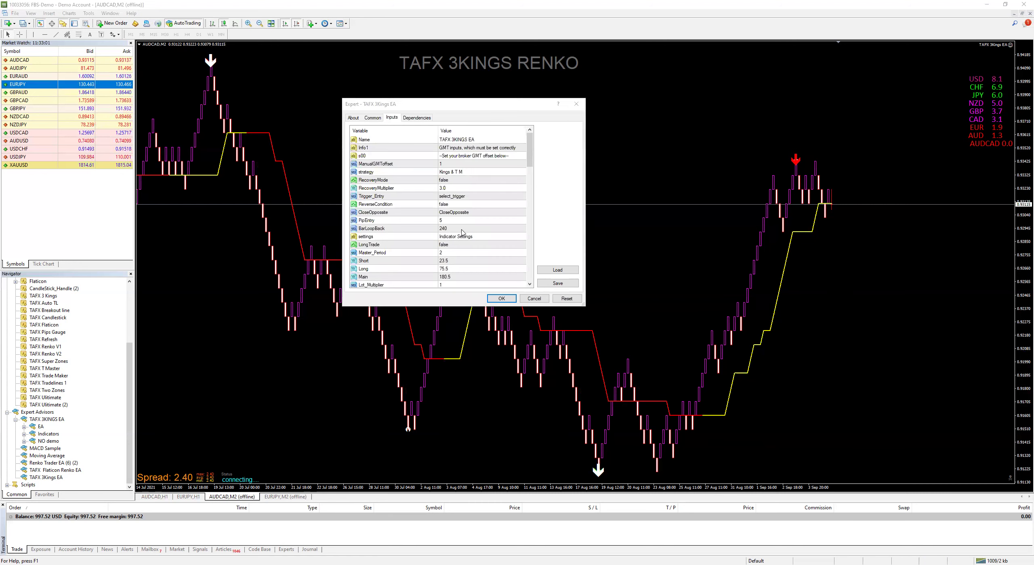
# - Enter Master_Period 10 in the 3KINGS EA inputs, then close the dialog without applying
pyautogui.doubleClick(448, 253)
pyautogui.click(441, 253)
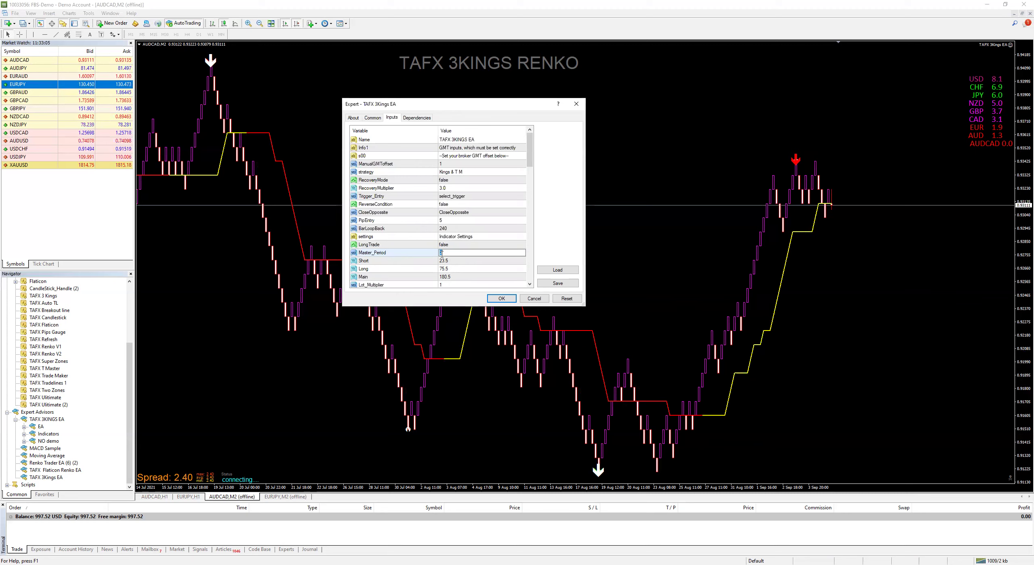
pyautogui.write('10')
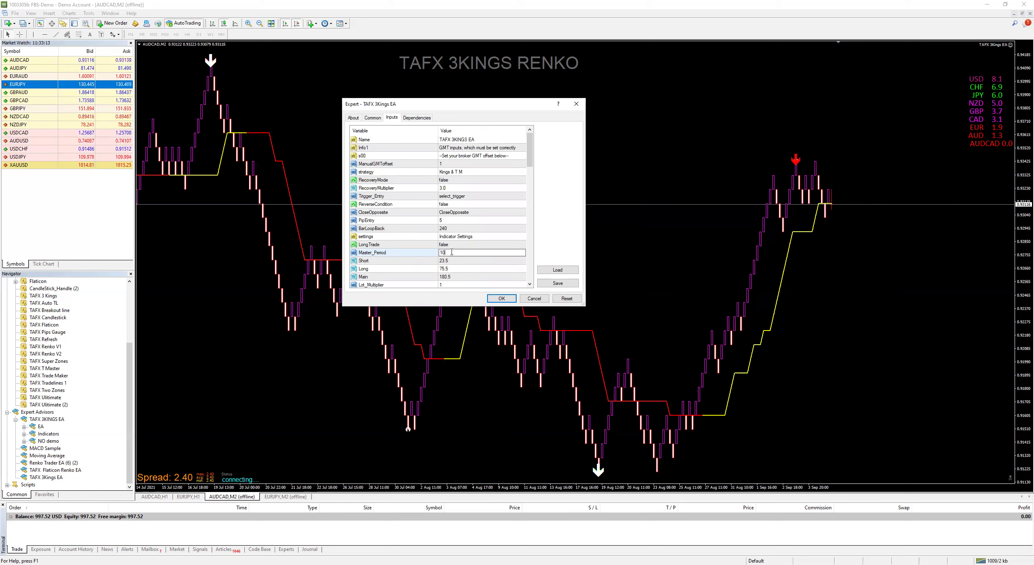
pyautogui.click(367, 263)
pyautogui.click(377, 270)
pyautogui.click(378, 277)
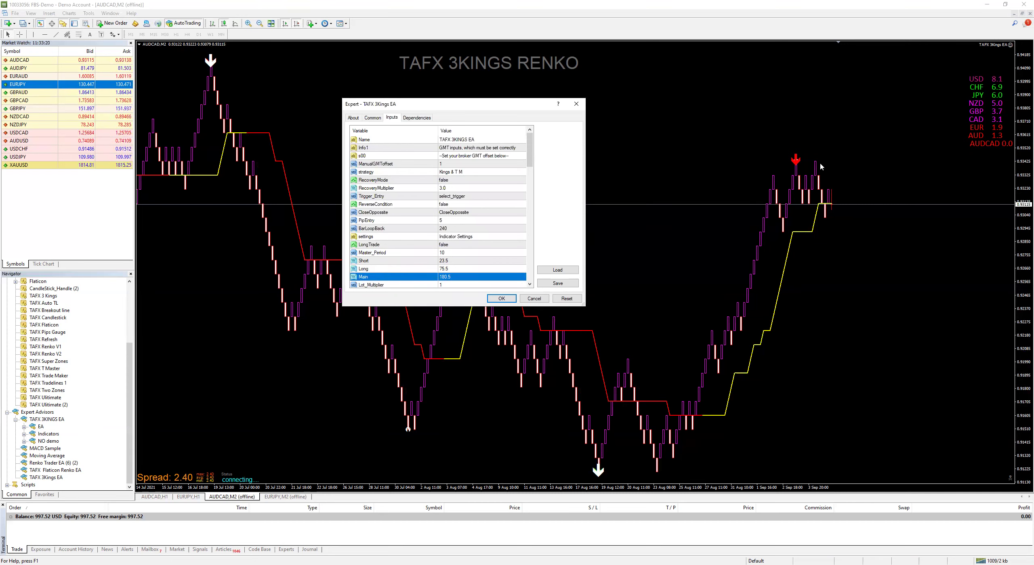
pyautogui.click(576, 106)
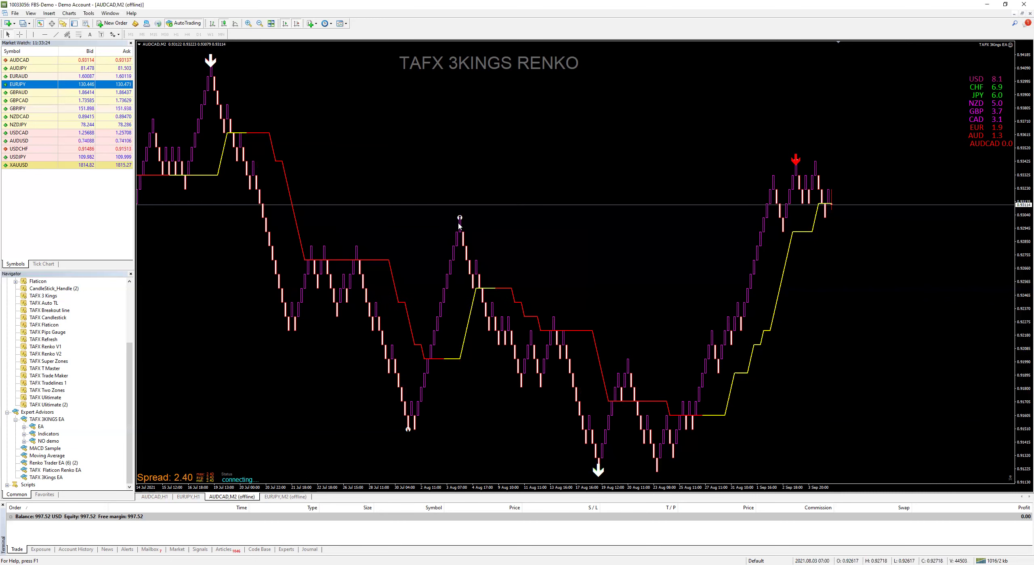
# - Turn off Chart autoscroll in the AUDCAD M2 chart properties and scroll back to older bars
pyautogui.scroll(10, 398, 222)
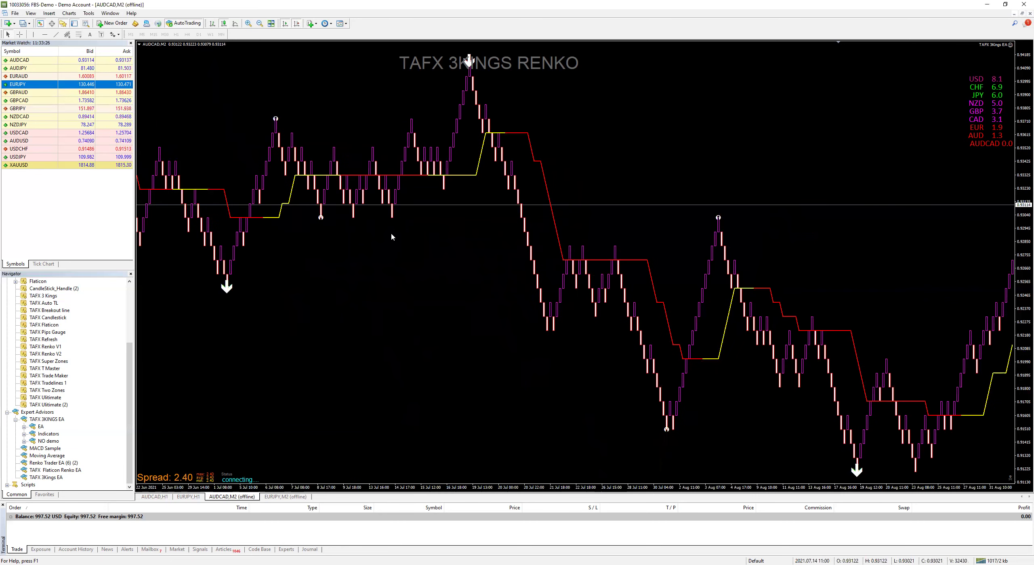
pyautogui.rightClick(401, 105)
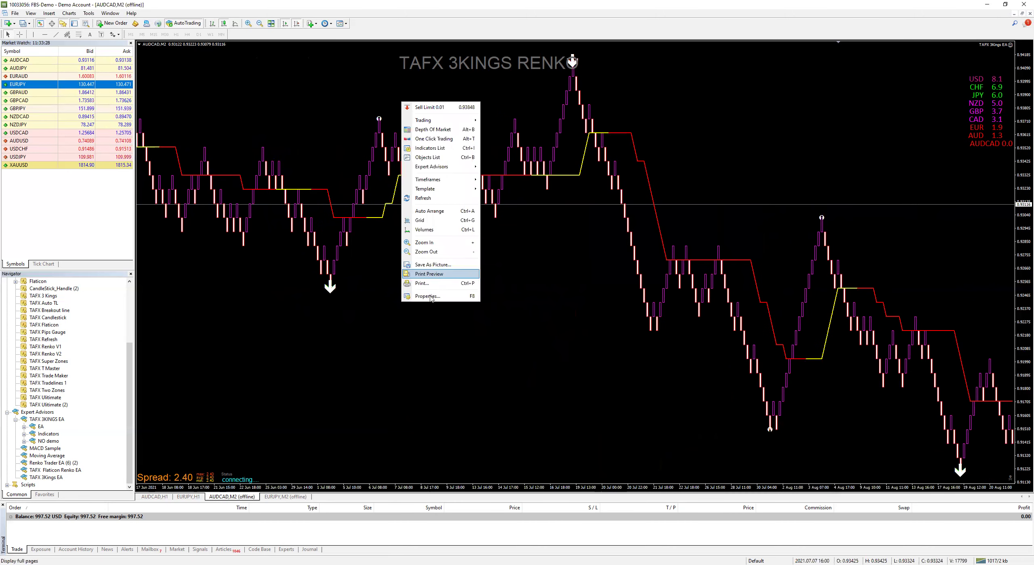
pyautogui.click(427, 295)
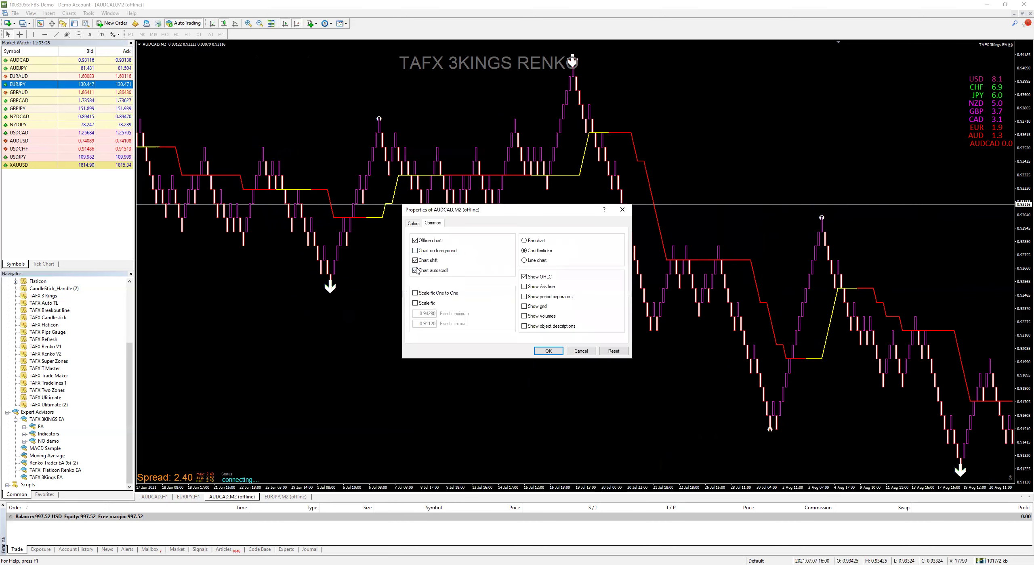
pyautogui.click(547, 351)
pyautogui.scroll(-10, 403, 288)
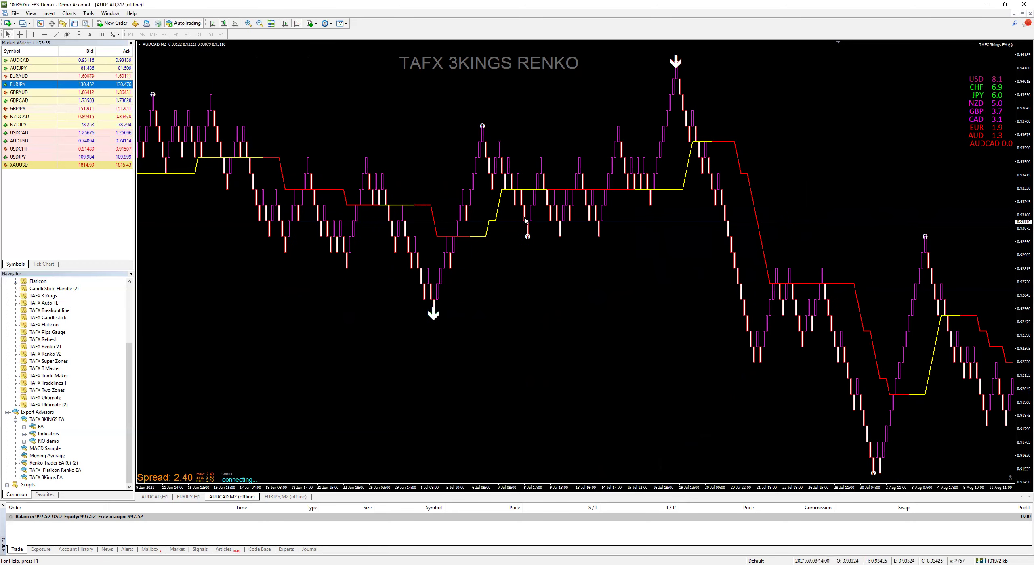
# - Open the TAFX 3 Kings indicator inputs and set Short to 40.0
pyautogui.rightClick(435, 318)
pyautogui.press('Return')
pyautogui.click(392, 205)
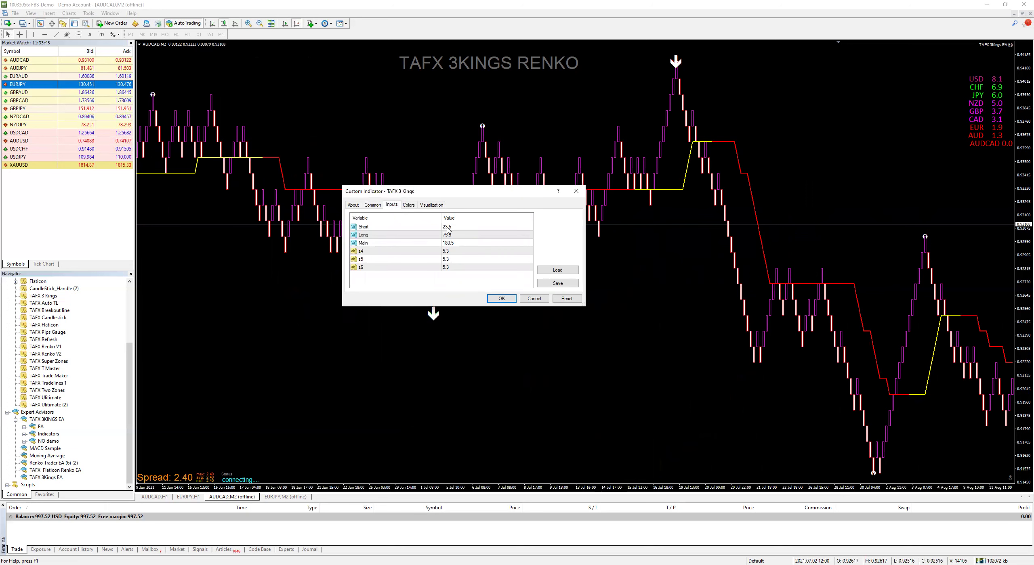
pyautogui.doubleClick(456, 227)
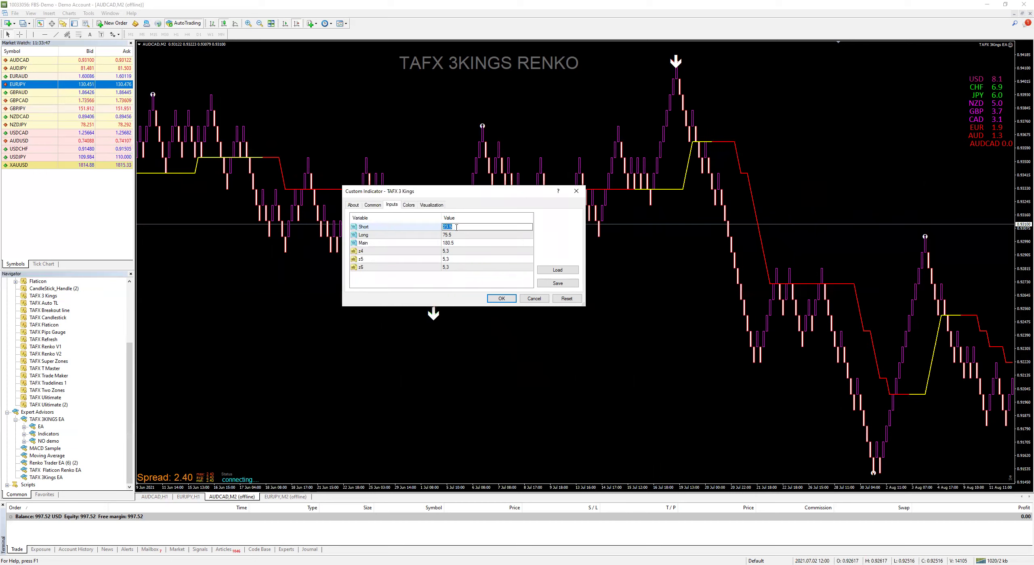
pyautogui.write('40')
pyautogui.click(375, 236)
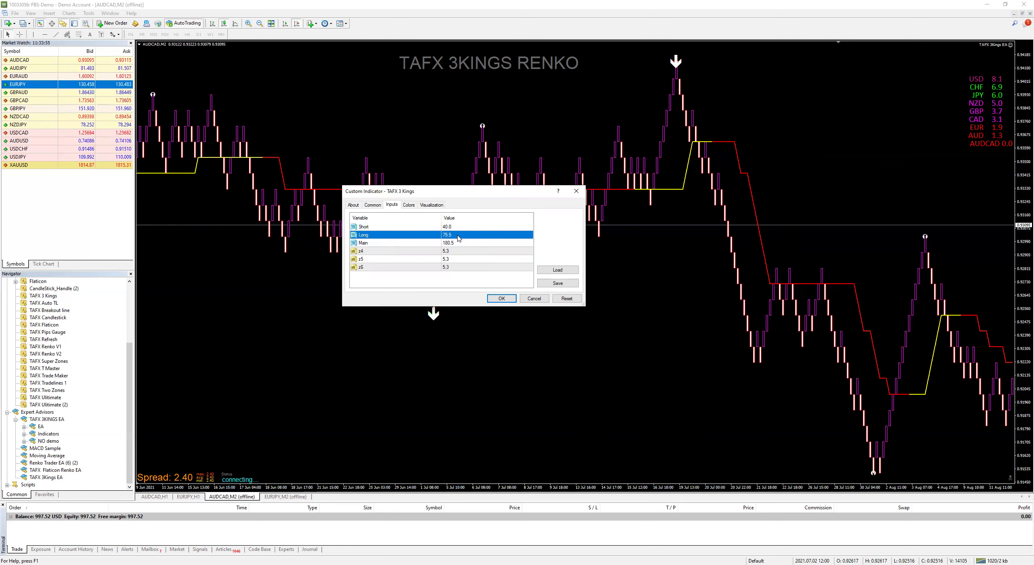
# - Set the indicator's Long to 80.0 and Main to 18, then apply the settings
pyautogui.click(458, 238)
pyautogui.write('80')
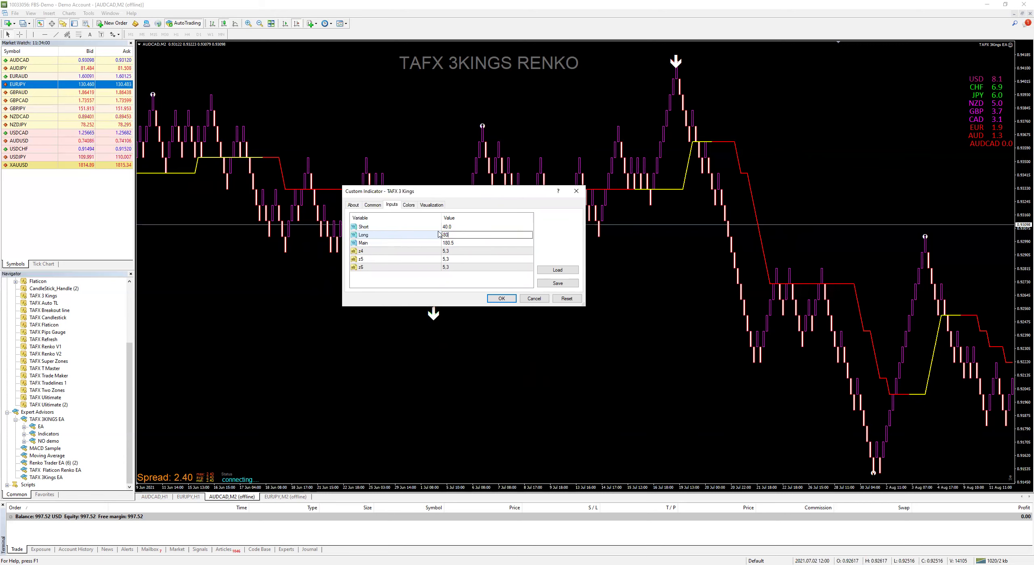
pyautogui.click(457, 243)
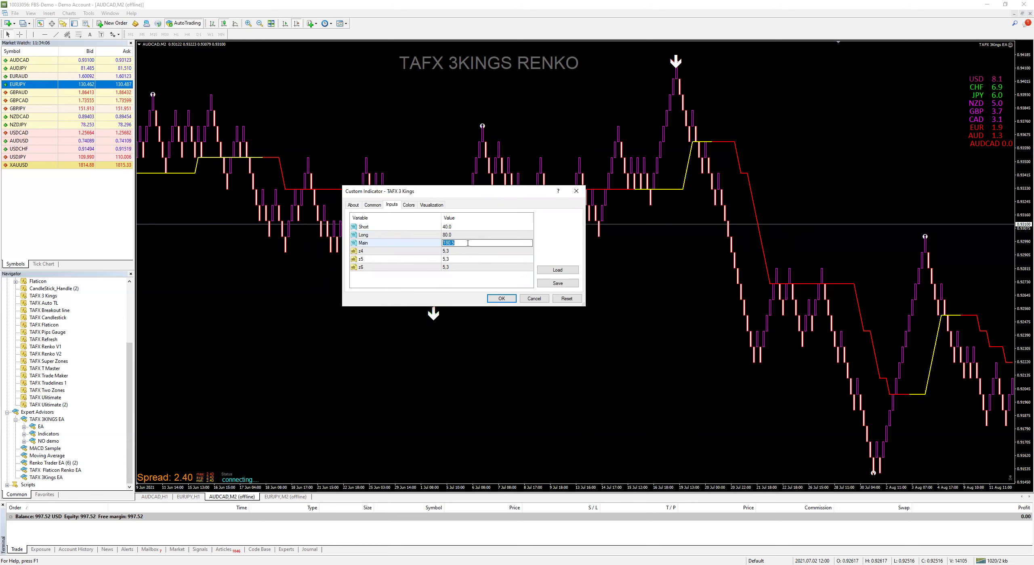
pyautogui.write('240')
pyautogui.doubleClick(466, 241)
pyautogui.write('18')
pyautogui.click(373, 205)
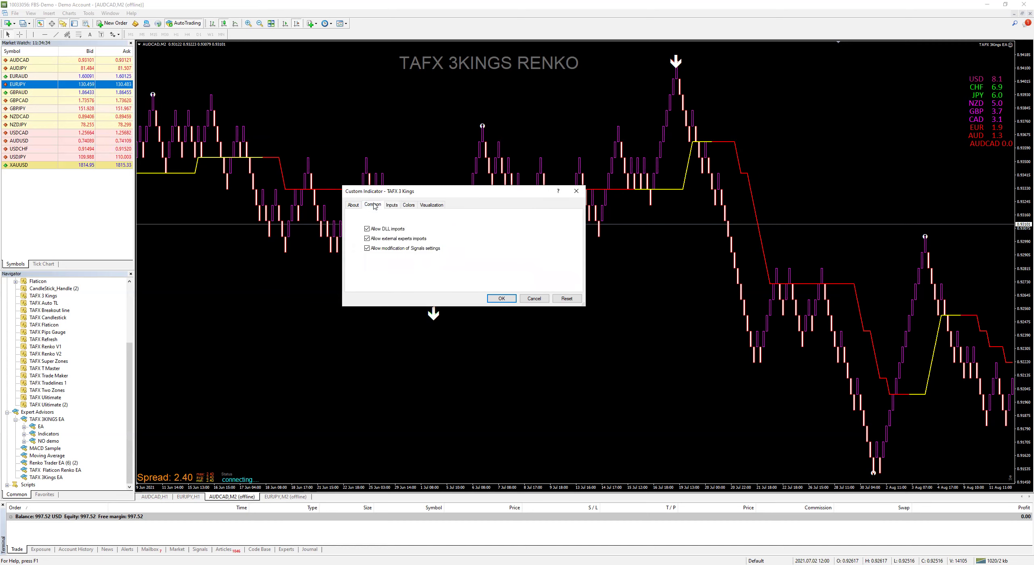
pyautogui.click(502, 299)
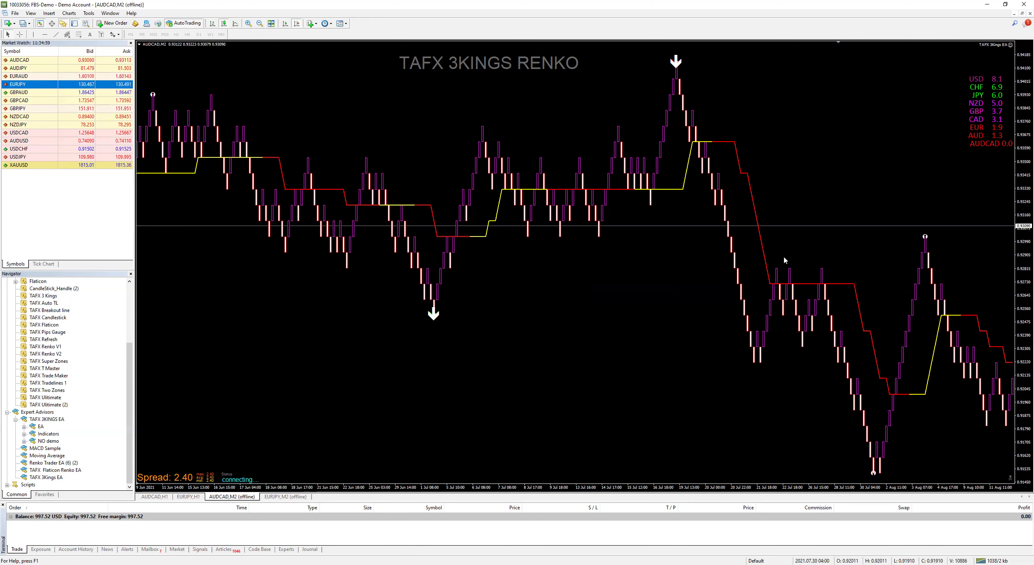
# - Scroll the AUDCAD M2 chart forward to the newest renko bars
pyautogui.scroll(-10, 596, 202)
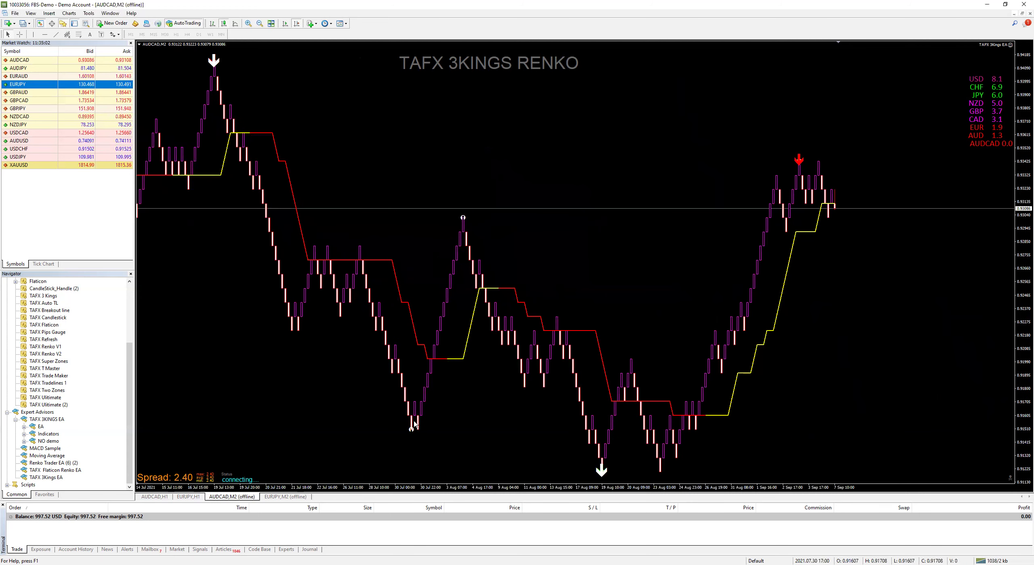
# - Change the EA inputs to Short 40.0, Long 80.0 and Master_Period 10, and confirm with OK
pyautogui.click(1011, 46)
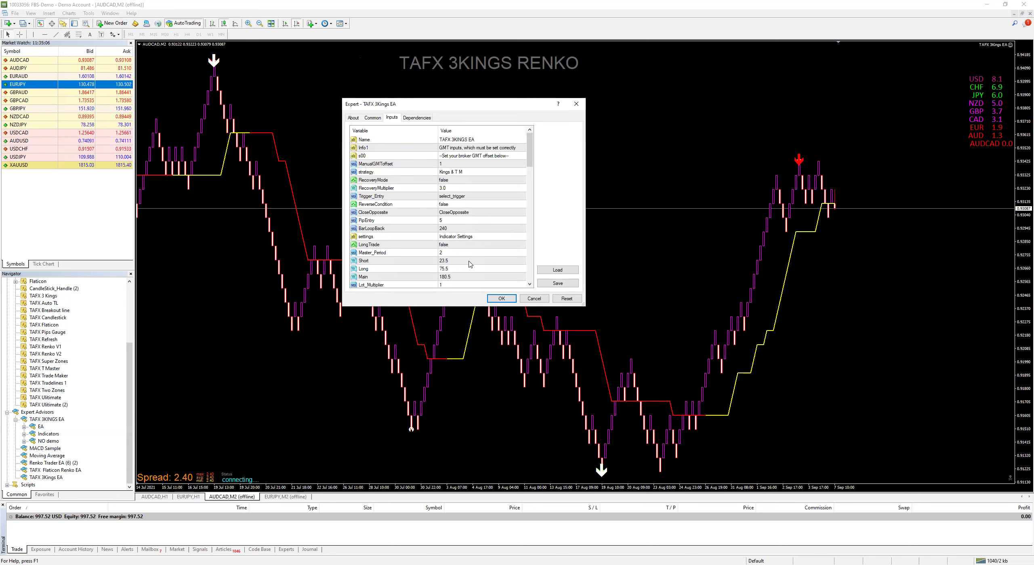
pyautogui.doubleClick(460, 261)
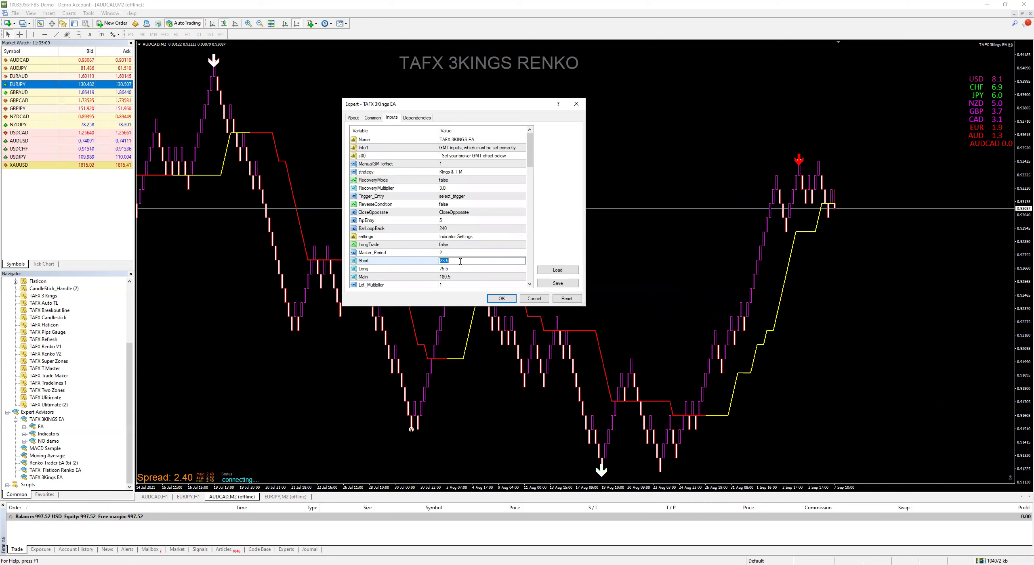
pyautogui.write('40')
pyautogui.doubleClick(453, 269)
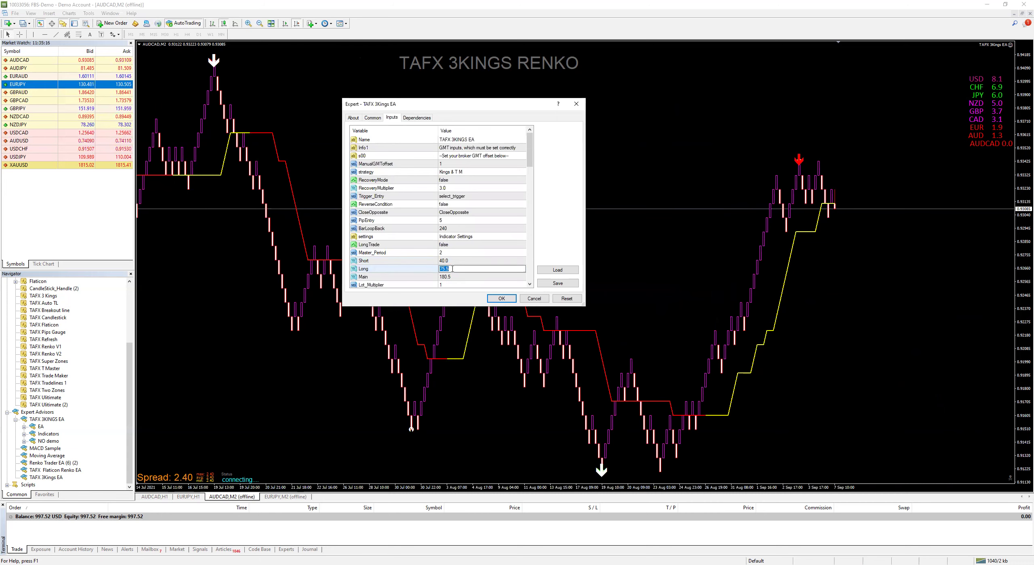
pyautogui.write('80')
pyautogui.doubleClick(458, 252)
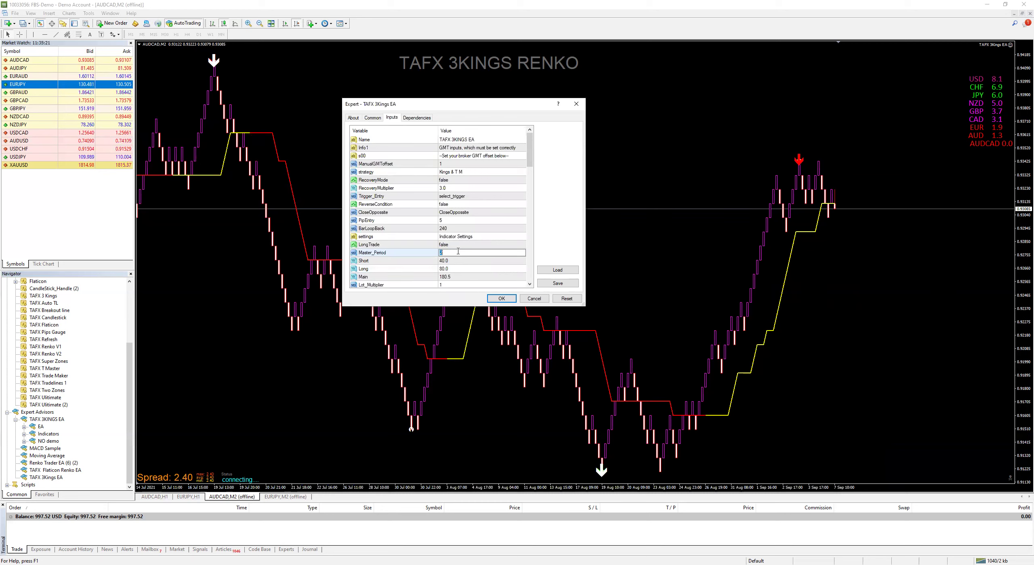
pyautogui.click(372, 118)
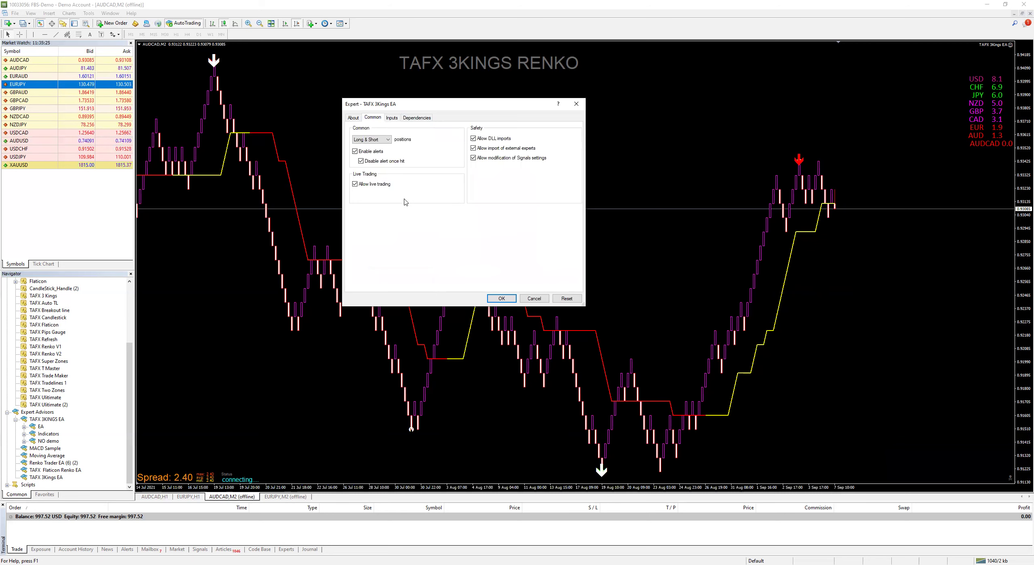
pyautogui.click(501, 298)
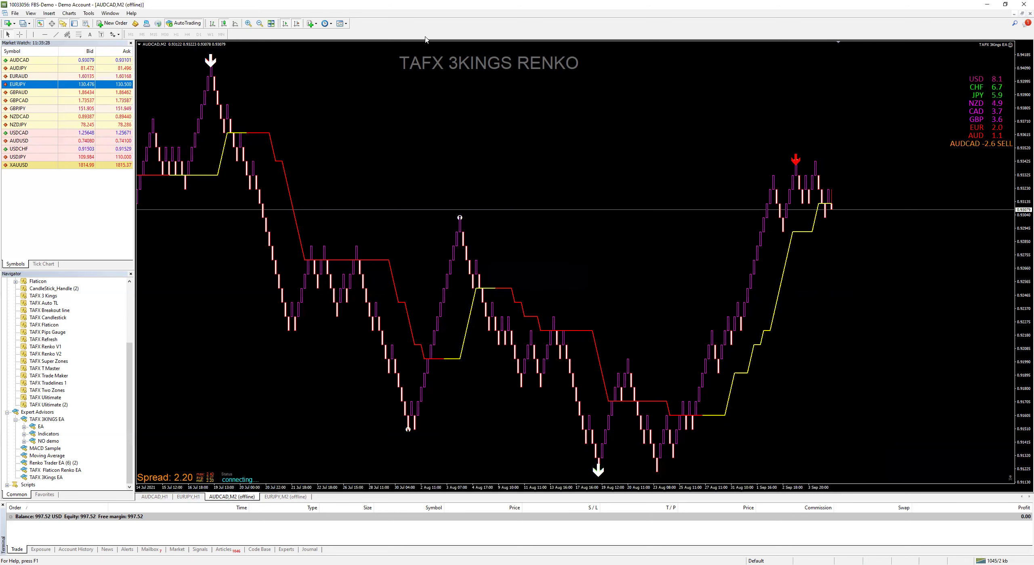
# - Save the chart setup over TAFX 3Kings.tpl, then switch to the EURJPY M2 offline chart
pyautogui.click(340, 23)
pyautogui.click(360, 34)
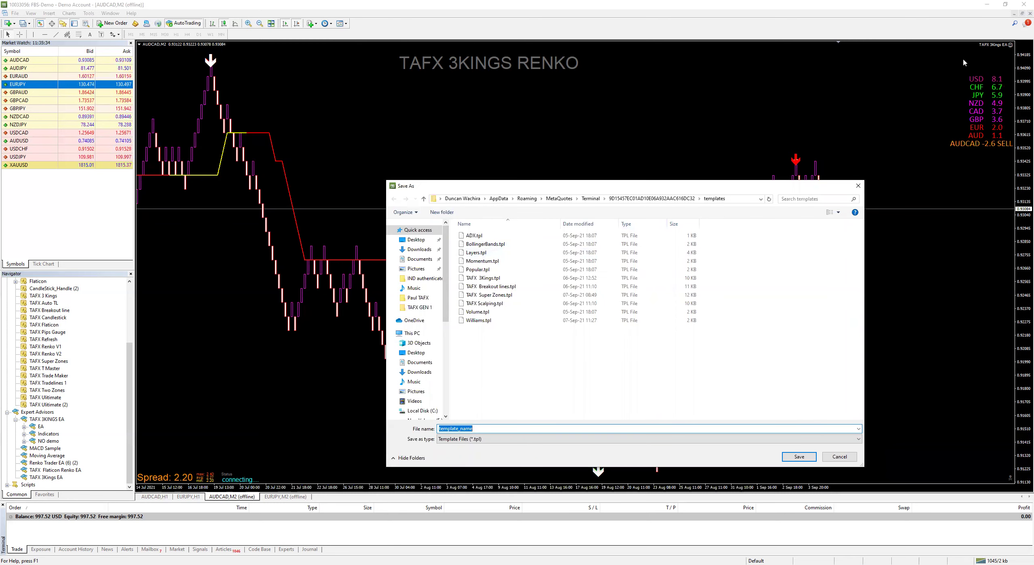
pyautogui.click(491, 279)
pyautogui.doubleClick(491, 280)
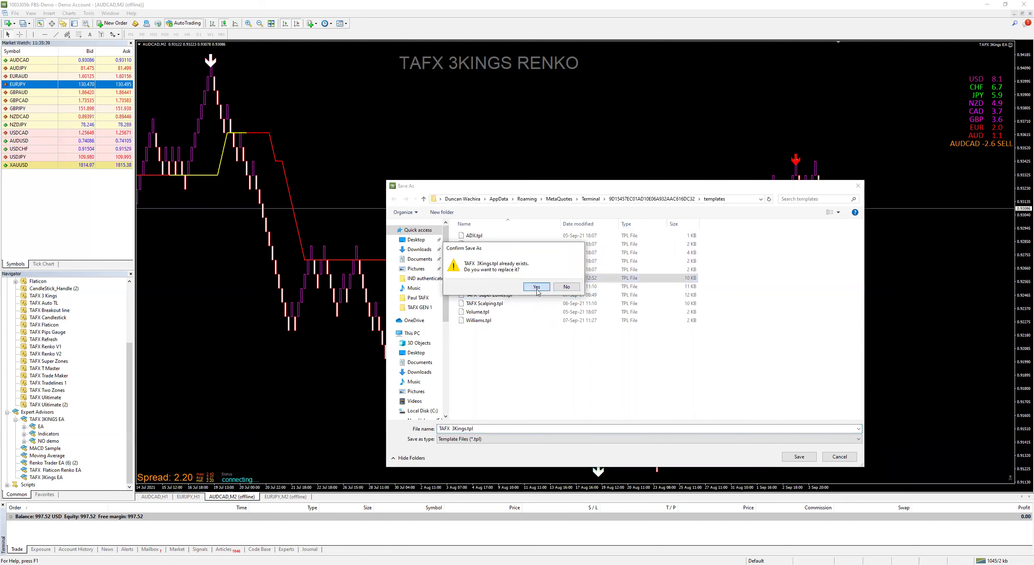
pyautogui.click(535, 287)
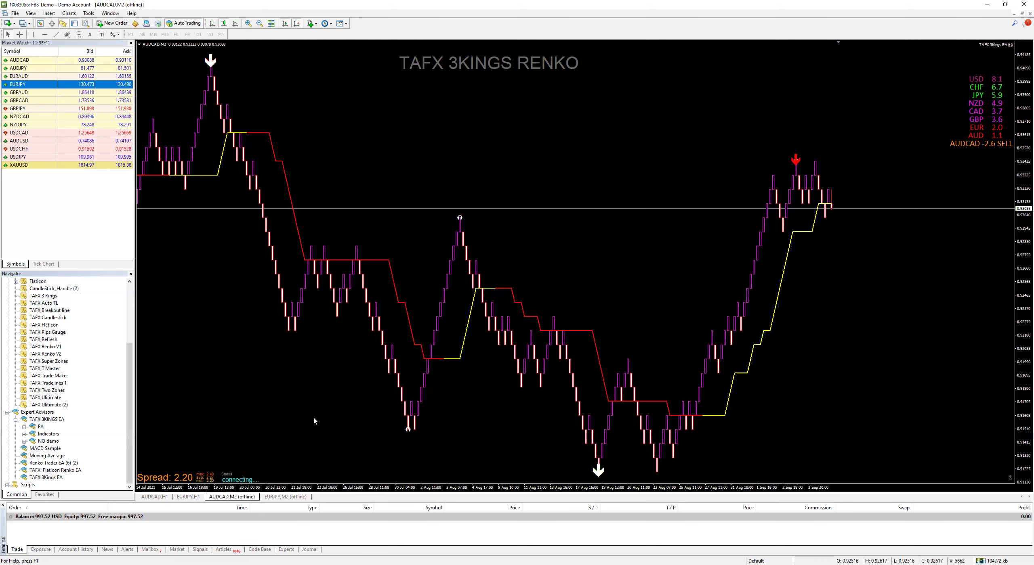
pyautogui.click(288, 497)
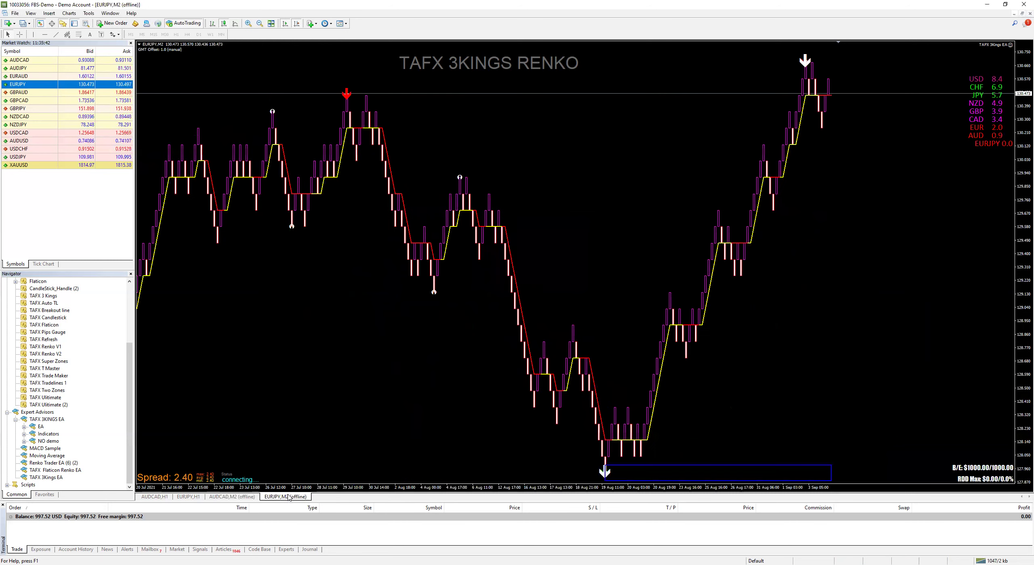
# - Apply the TAFX 3Kings template to the EURJPY M2 chart
pyautogui.click(346, 23)
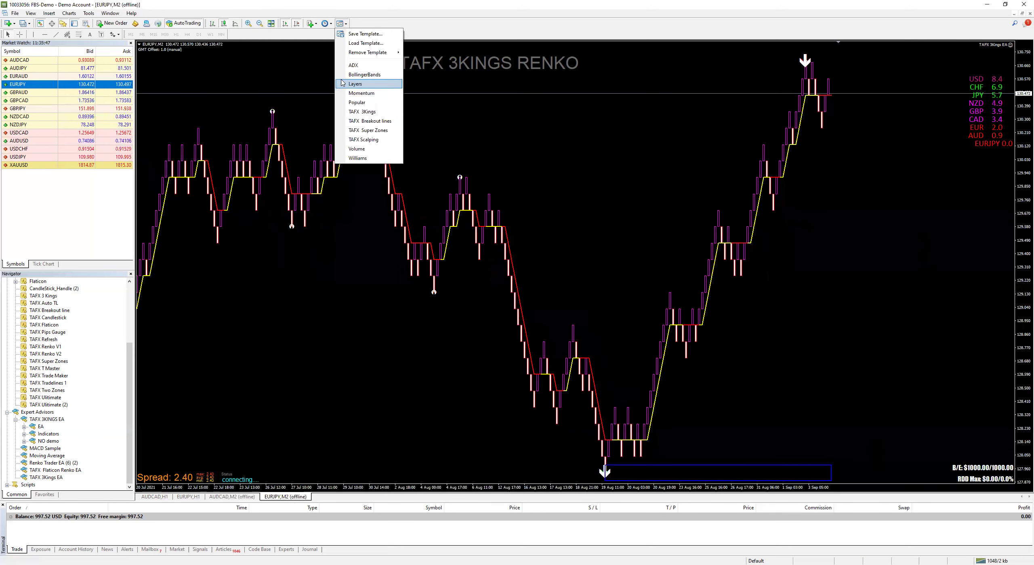
pyautogui.click(362, 112)
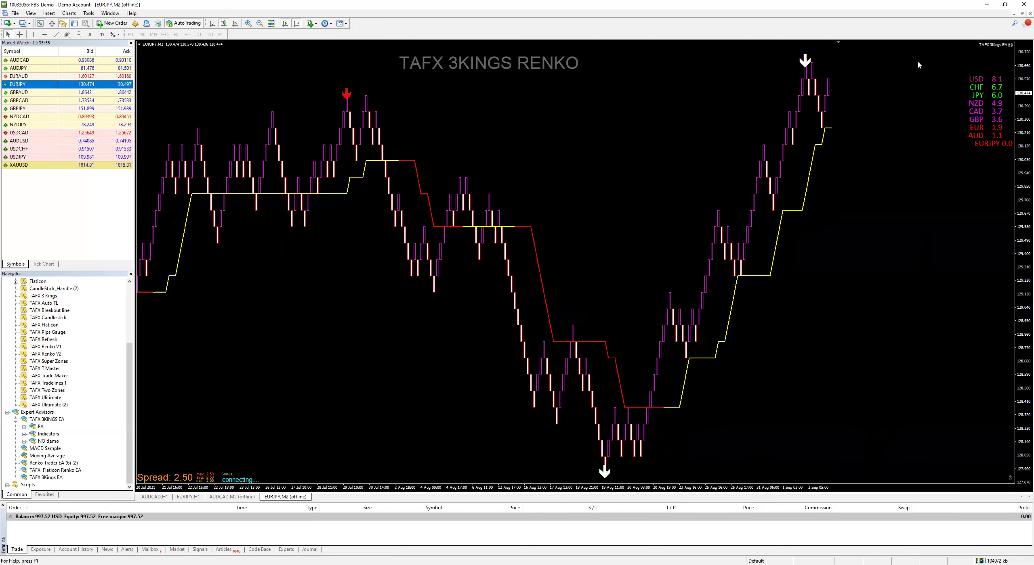
pyautogui.scroll(6, 355, 289)
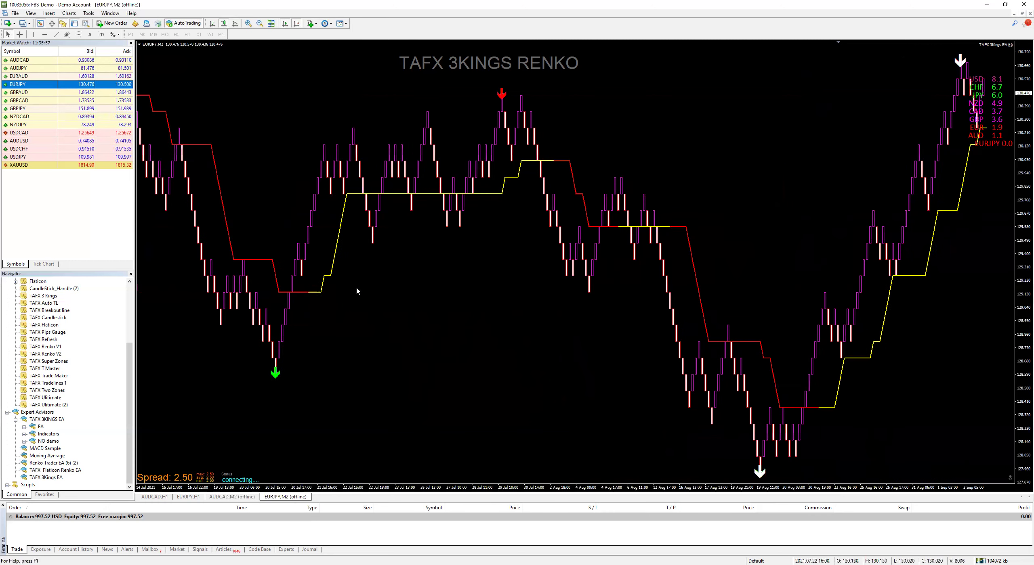
# - Turn off autoscroll in the EURJPY M2 chart properties and scroll back through older bars
pyautogui.rightClick(325, 254)
pyautogui.click(352, 448)
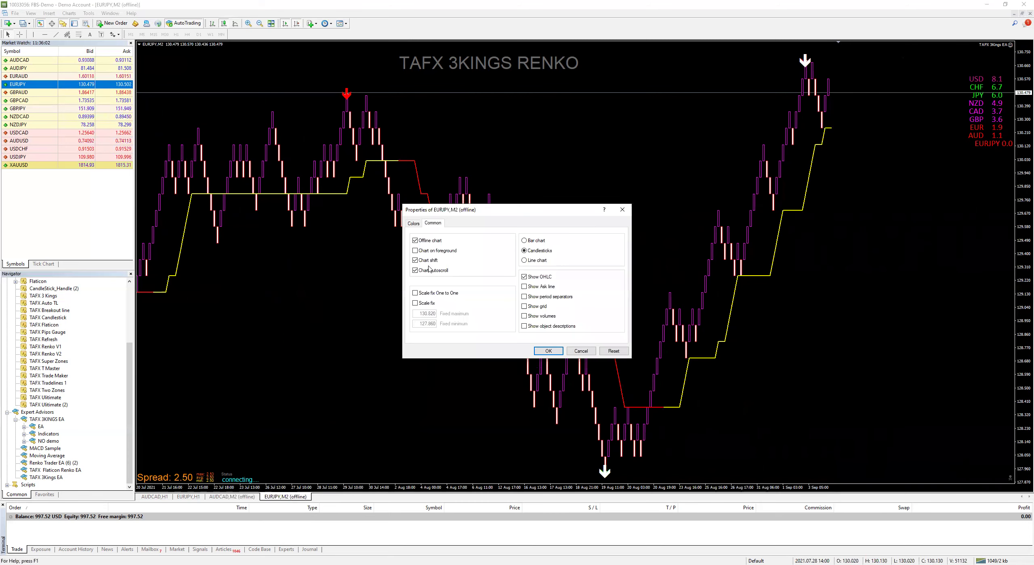
pyautogui.click(548, 350)
pyautogui.scroll(15, 358, 214)
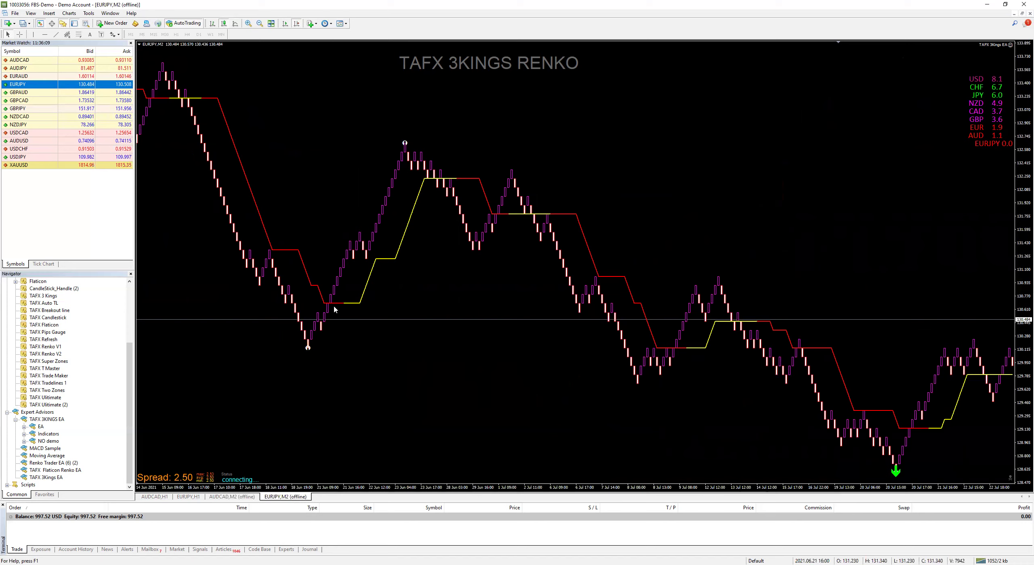
pyautogui.scroll(10, 392, 279)
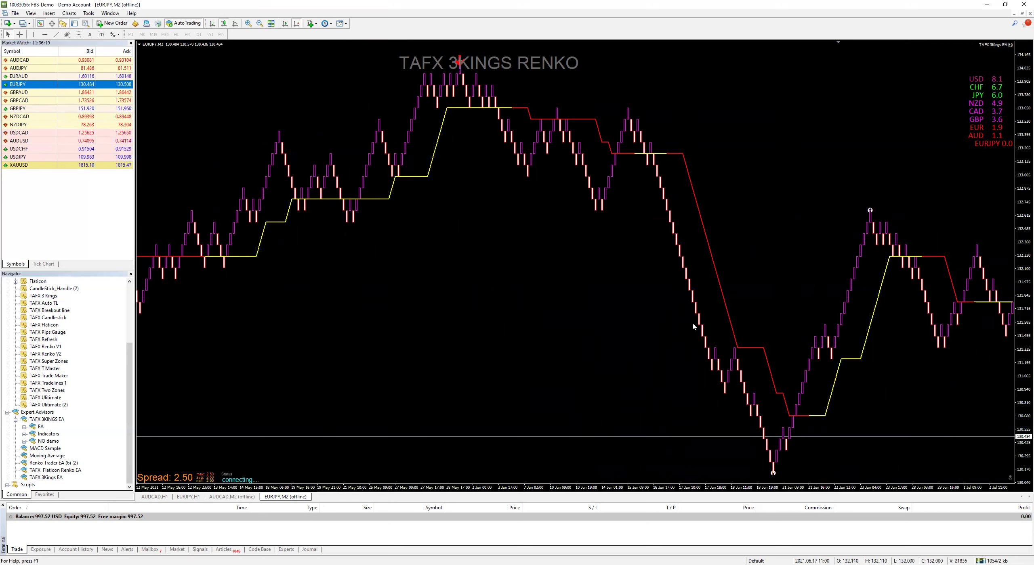
pyautogui.scroll(-5, 654, 316)
pyautogui.scroll(-10, 655, 316)
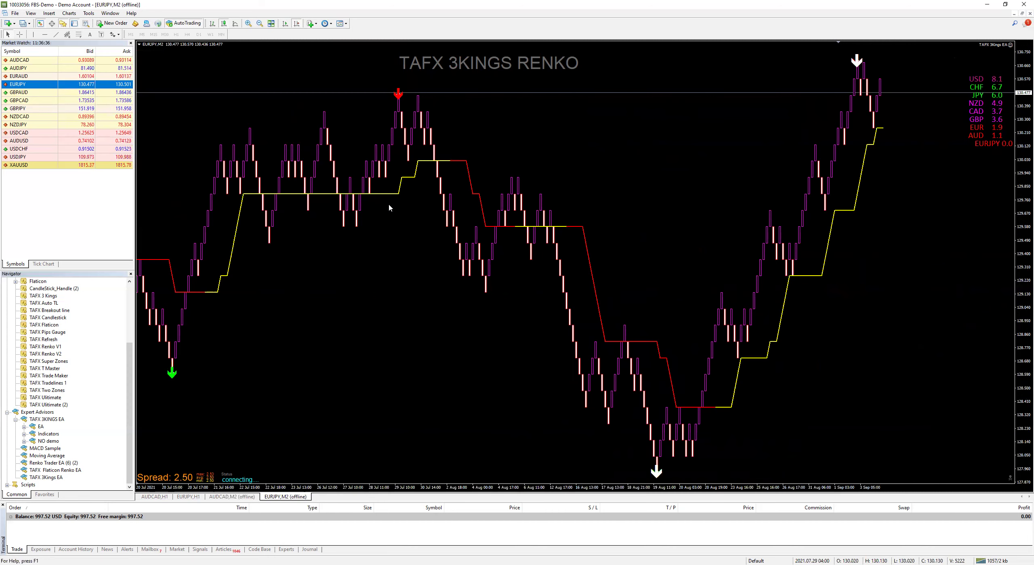
pyautogui.scroll(-10, 376, 242)
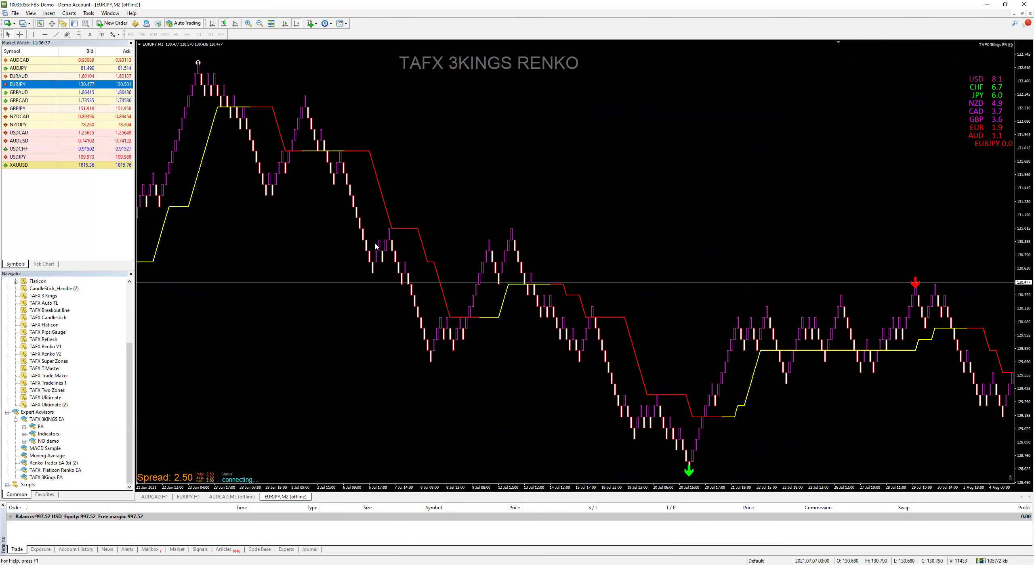
pyautogui.scroll(-10, 376, 238)
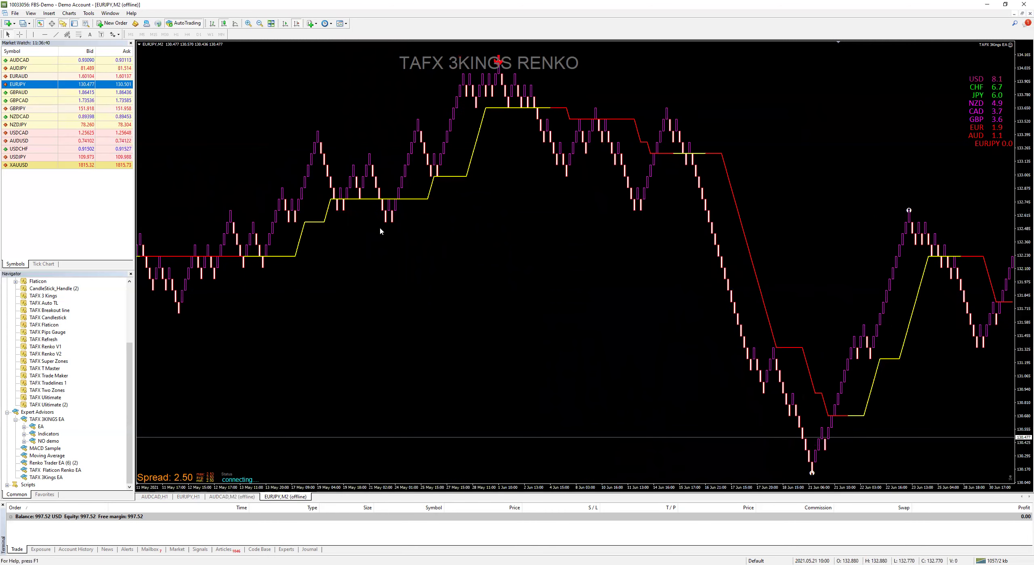
pyautogui.scroll(4, 375, 229)
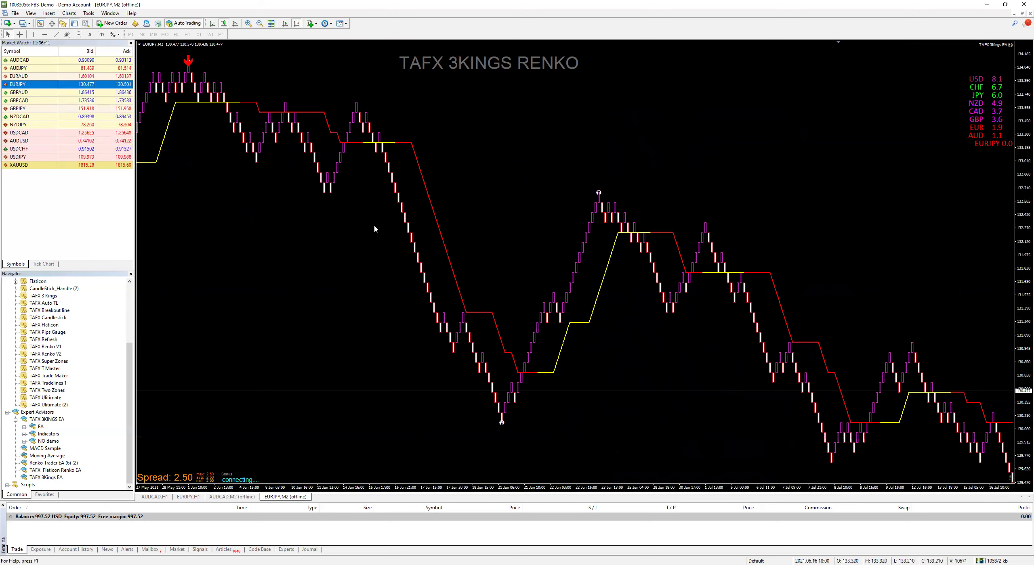
pyautogui.scroll(4, 374, 229)
pyautogui.scroll(4, 374, 229)
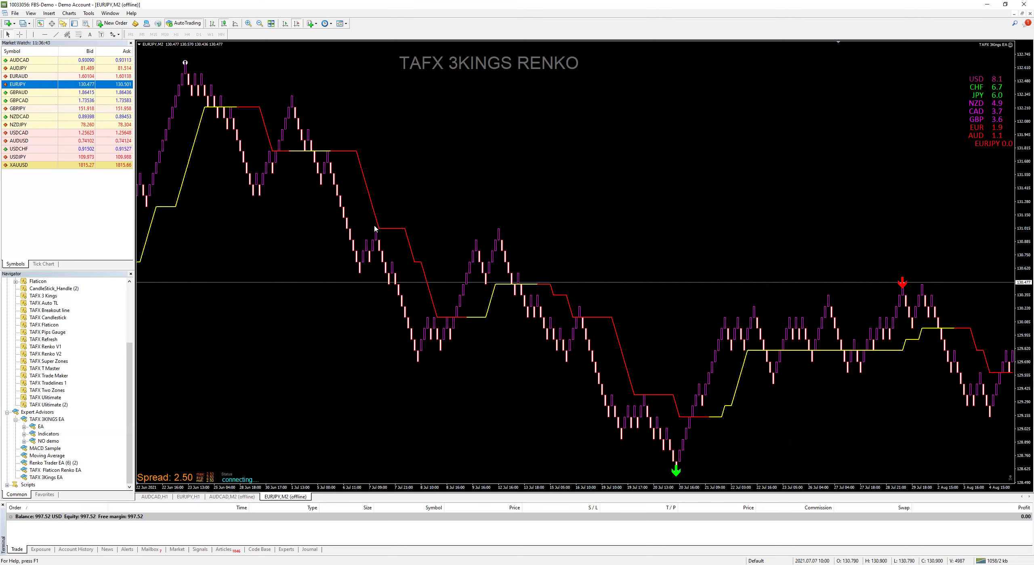
pyautogui.scroll(-12, 307, 233)
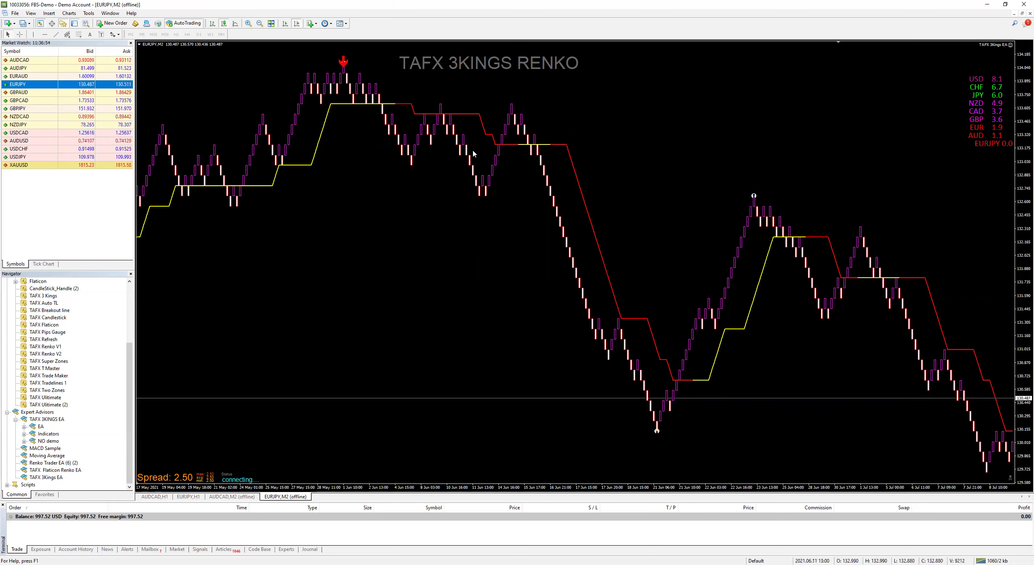
pyautogui.scroll(10, 458, 215)
pyautogui.scroll(10, 458, 215)
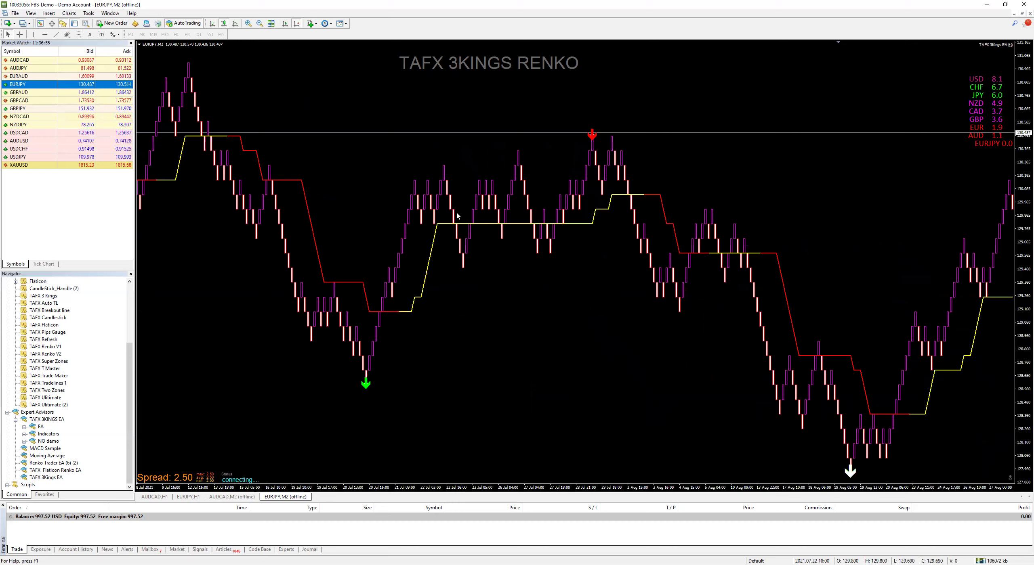
pyautogui.scroll(5, 459, 217)
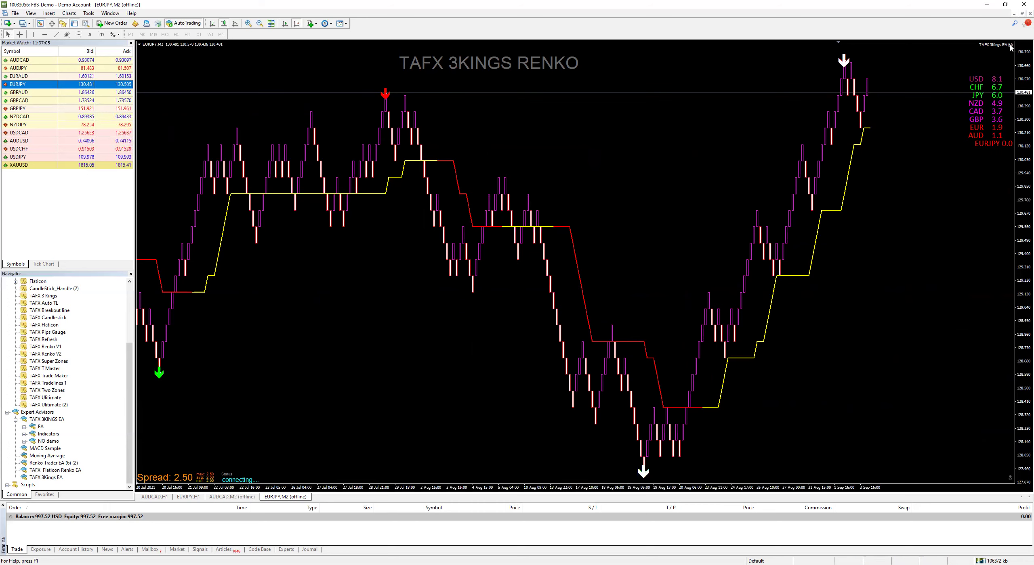
pyautogui.press('F7')
# - Show the EA Inputs tab, enlarge the dialog to list all parameters, and select Trigger_Entry
pyautogui.click(392, 117)
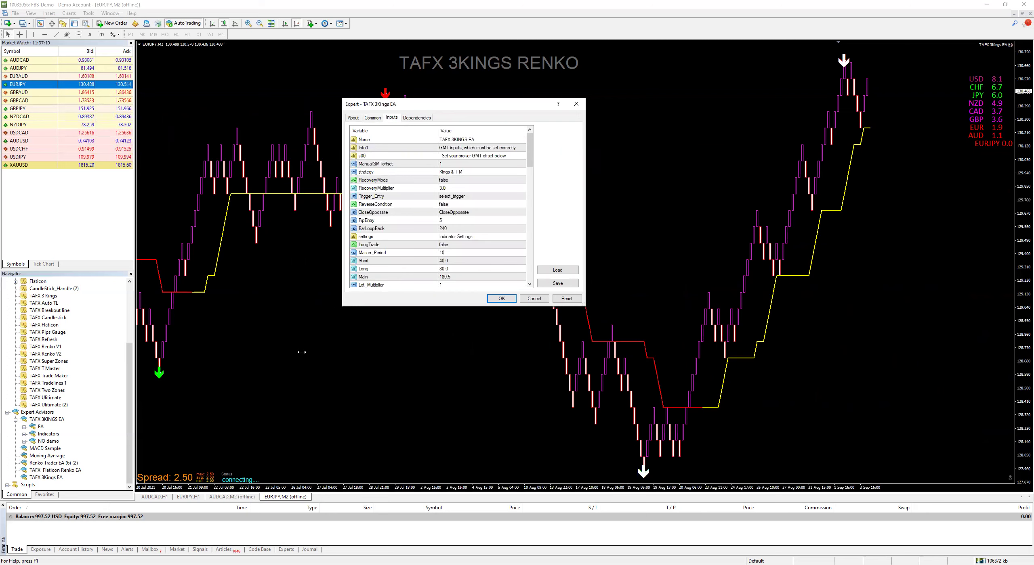
pyautogui.moveTo(302, 352); pyautogui.dragTo(303, 343)
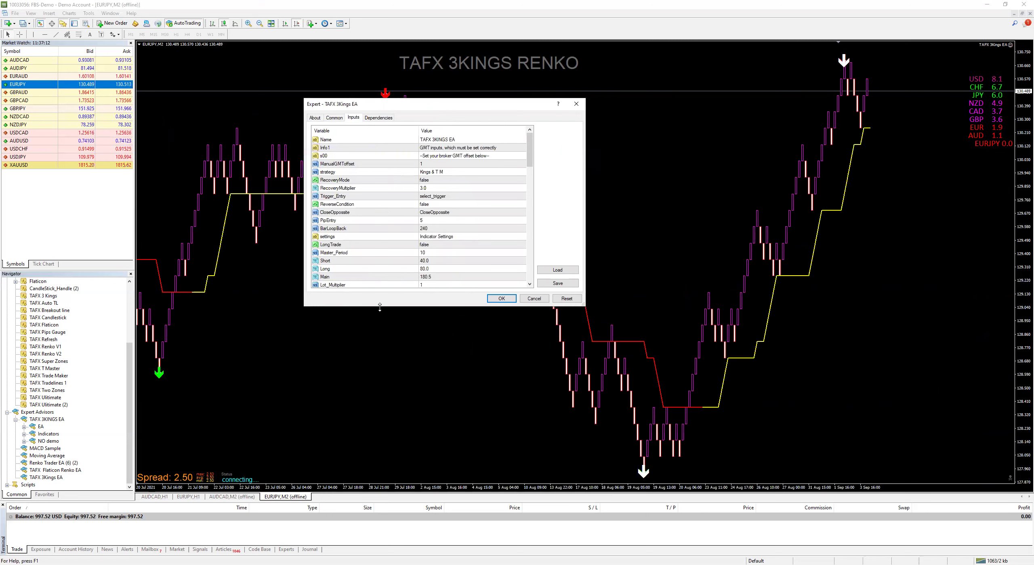
pyautogui.moveTo(379, 308); pyautogui.dragTo(380, 414)
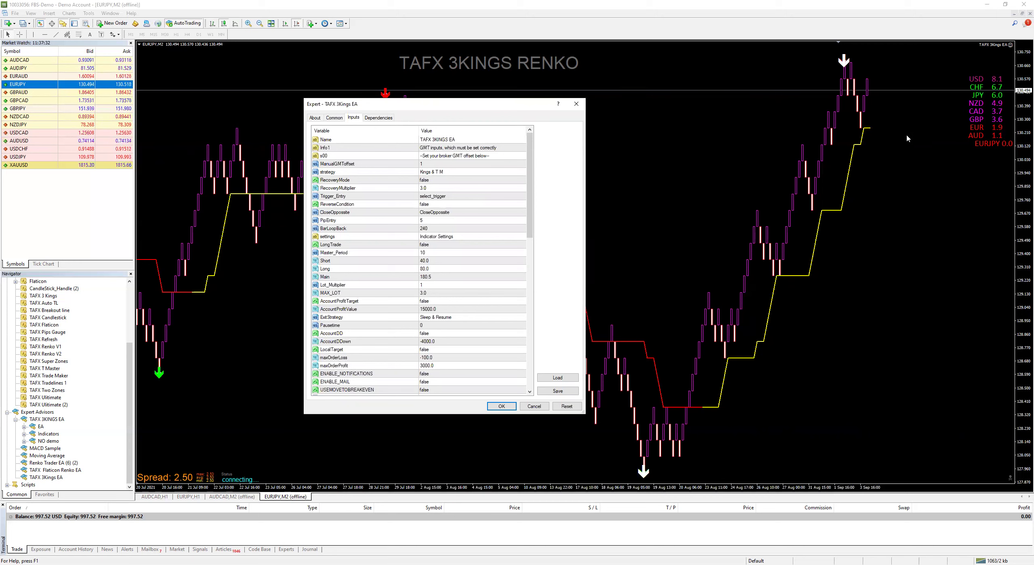
pyautogui.click(369, 199)
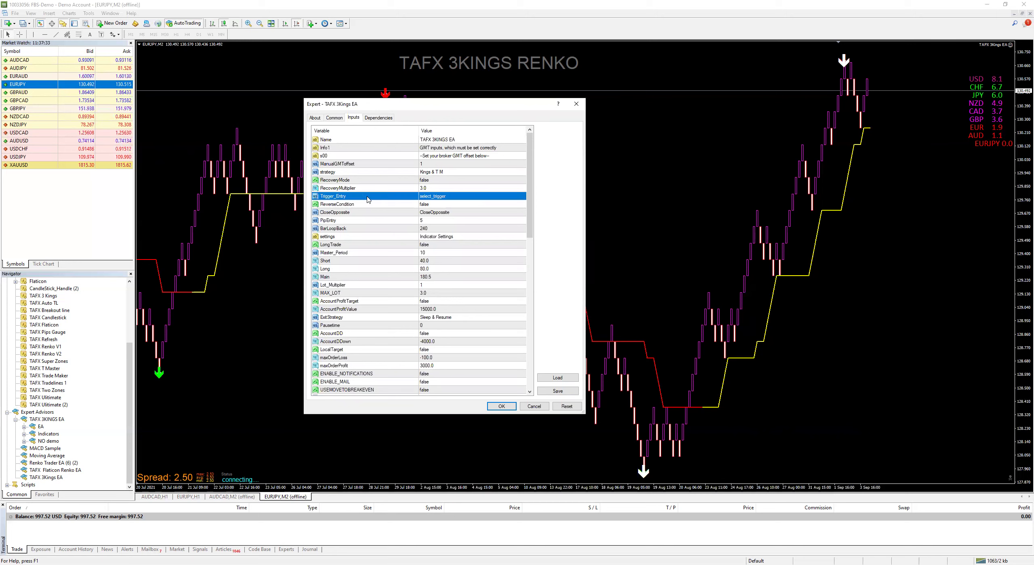
# - Try Trigger_Entry as sell_trigger, return it to select_trigger, and apply the EA settings
pyautogui.click(431, 200)
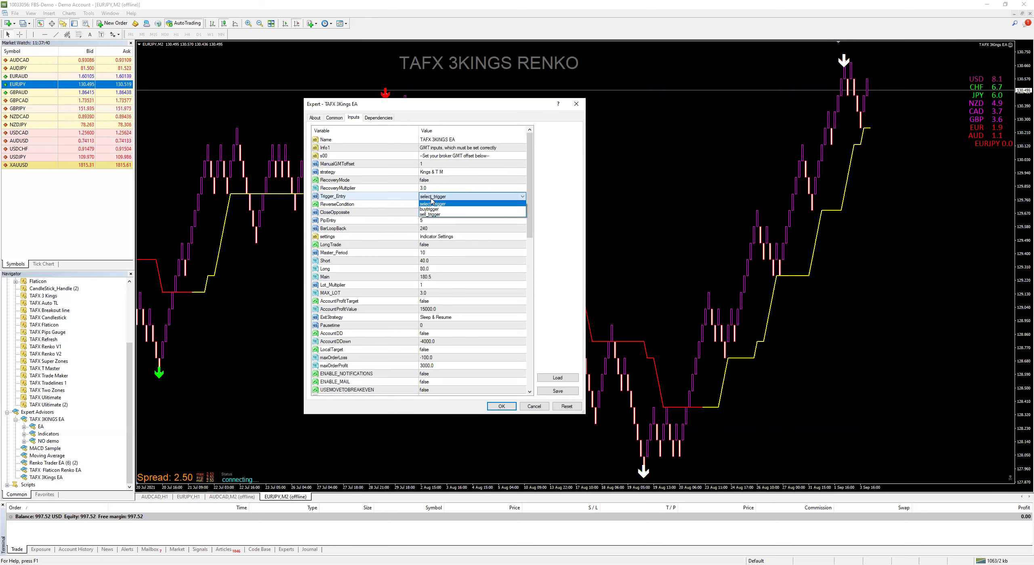
pyautogui.click(435, 214)
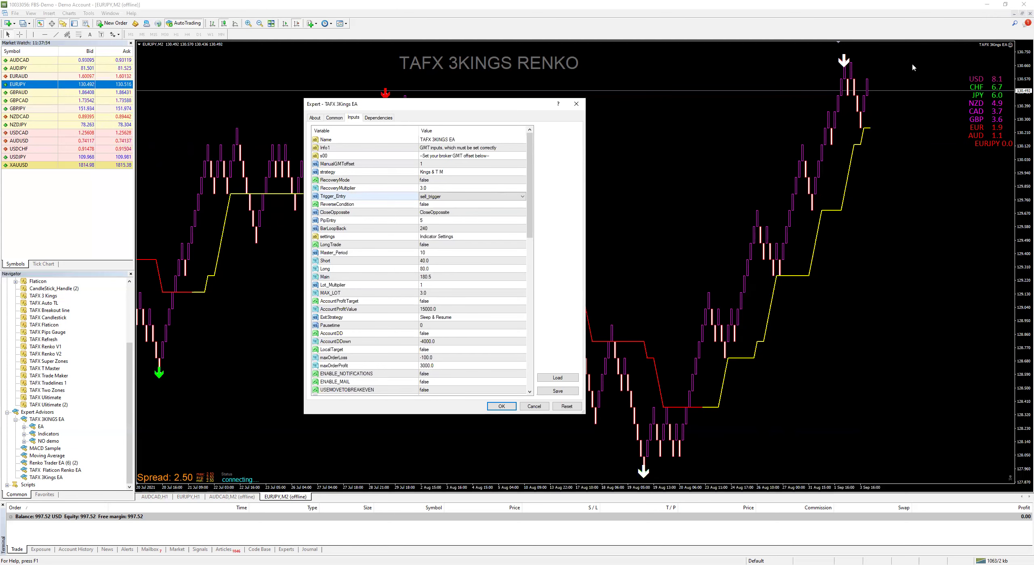
pyautogui.click(422, 198)
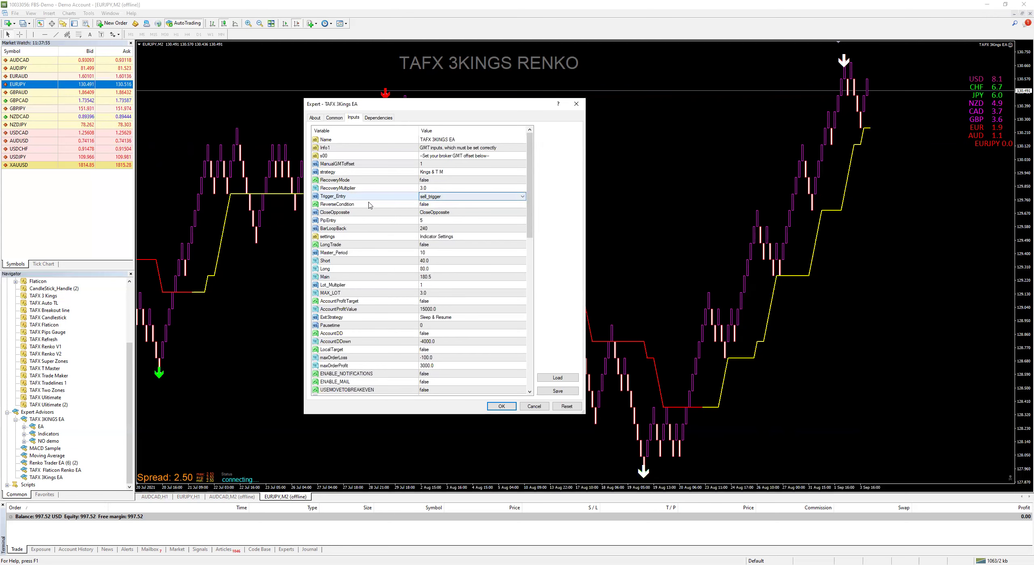
pyautogui.click(439, 197)
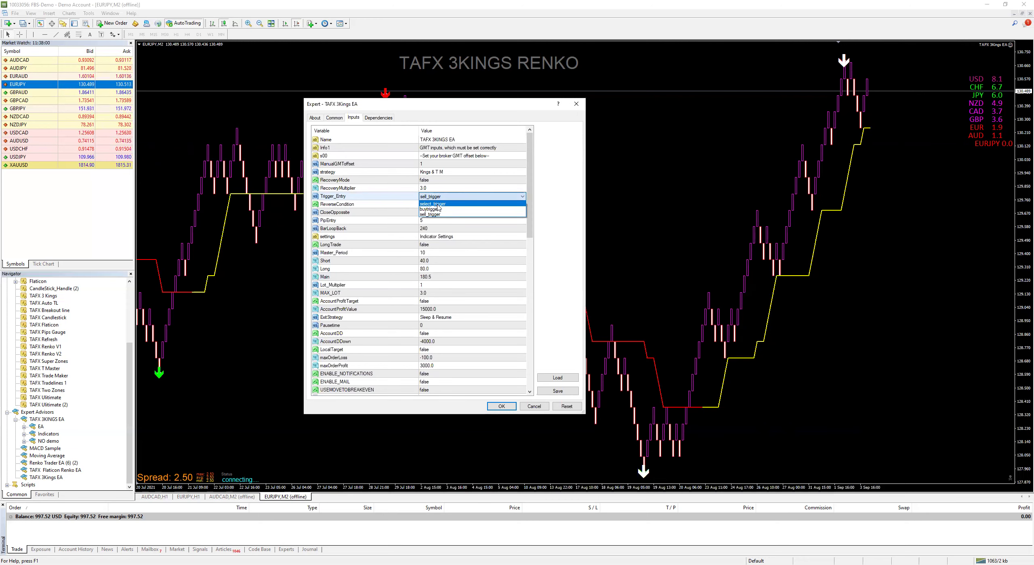
pyautogui.click(438, 204)
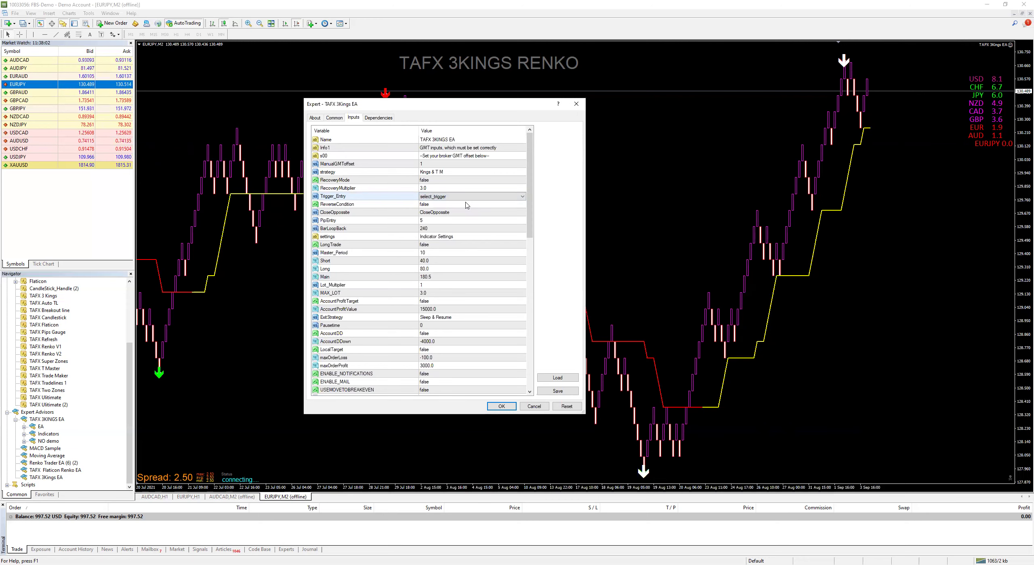
pyautogui.click(436, 197)
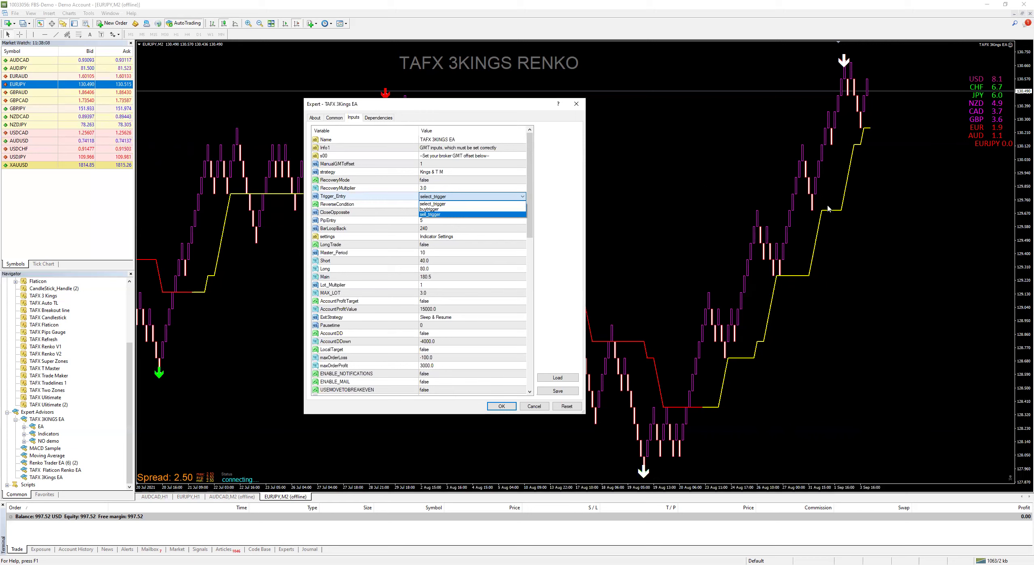
pyautogui.click(435, 204)
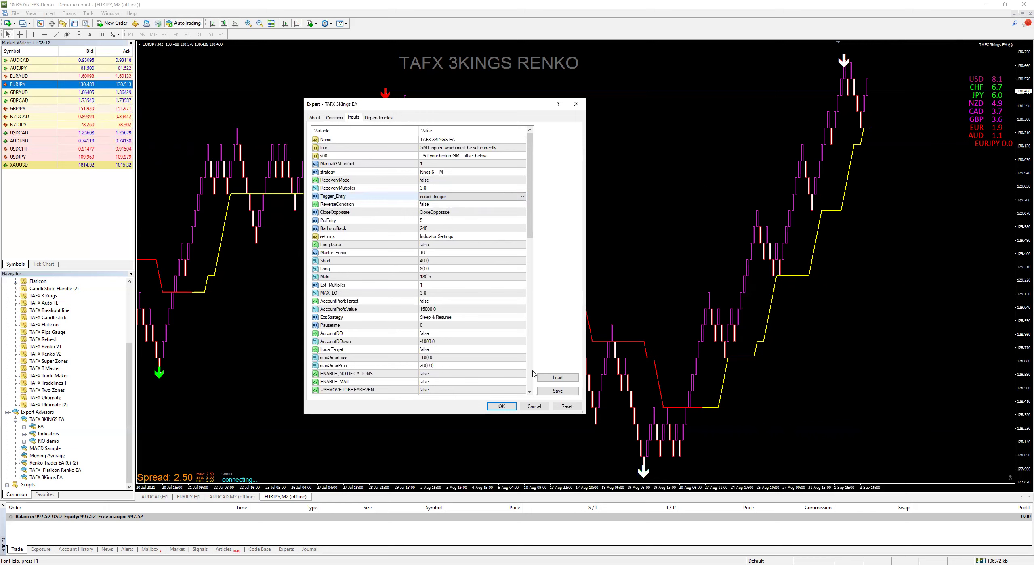
pyautogui.click(501, 407)
# - Reopen the EA inputs, leave Trigger_Entry at select_trigger, and select ReverseCondition
pyautogui.doubleClick(1009, 46)
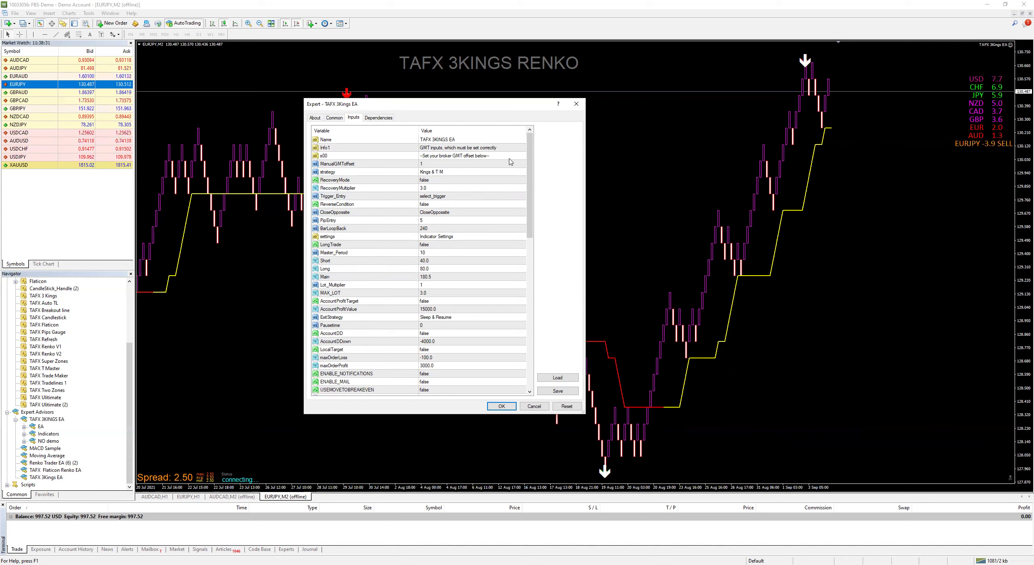
pyautogui.click(434, 197)
pyautogui.click(434, 197)
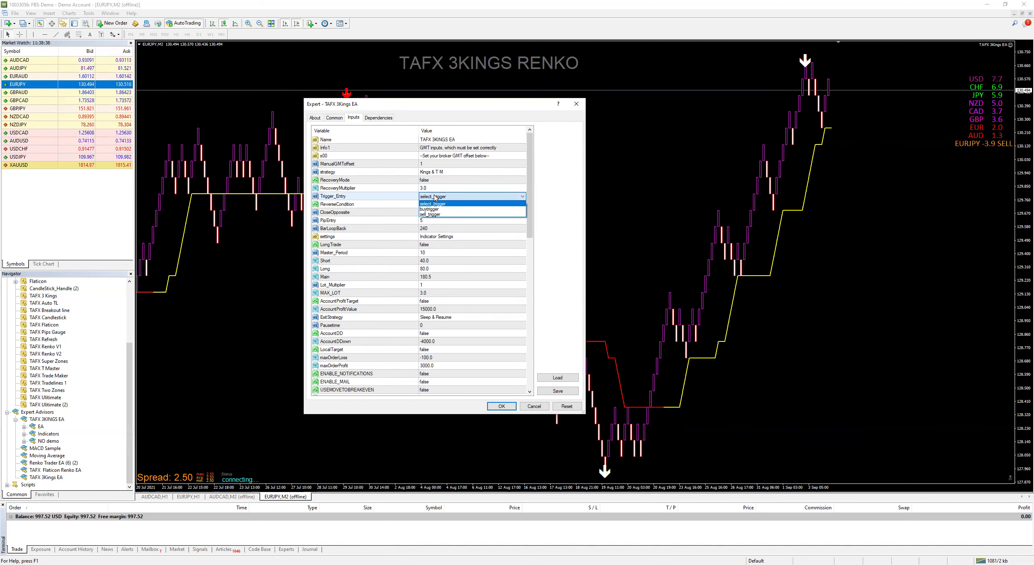
pyautogui.click(434, 197)
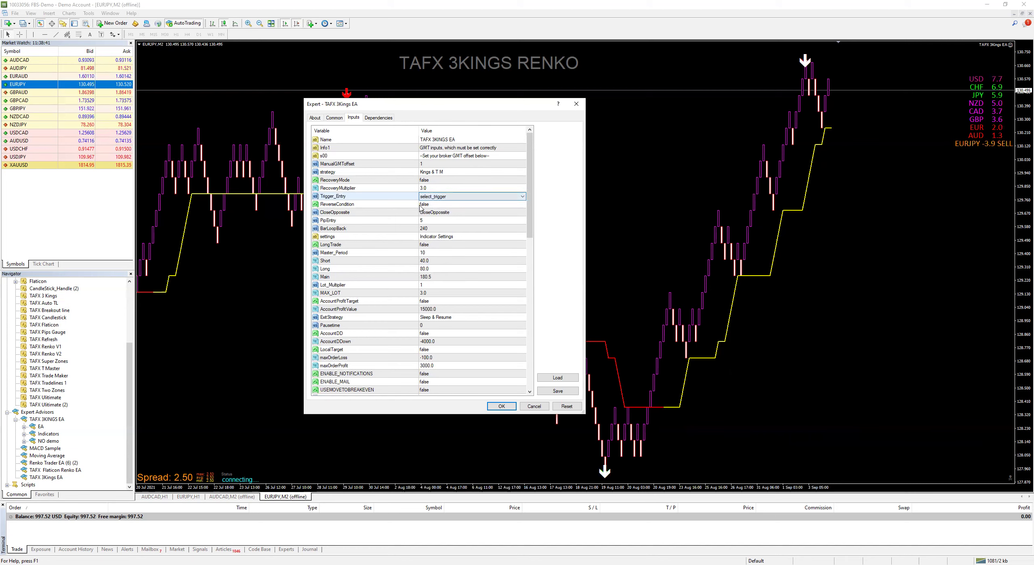
pyautogui.click(427, 207)
pyautogui.click(427, 206)
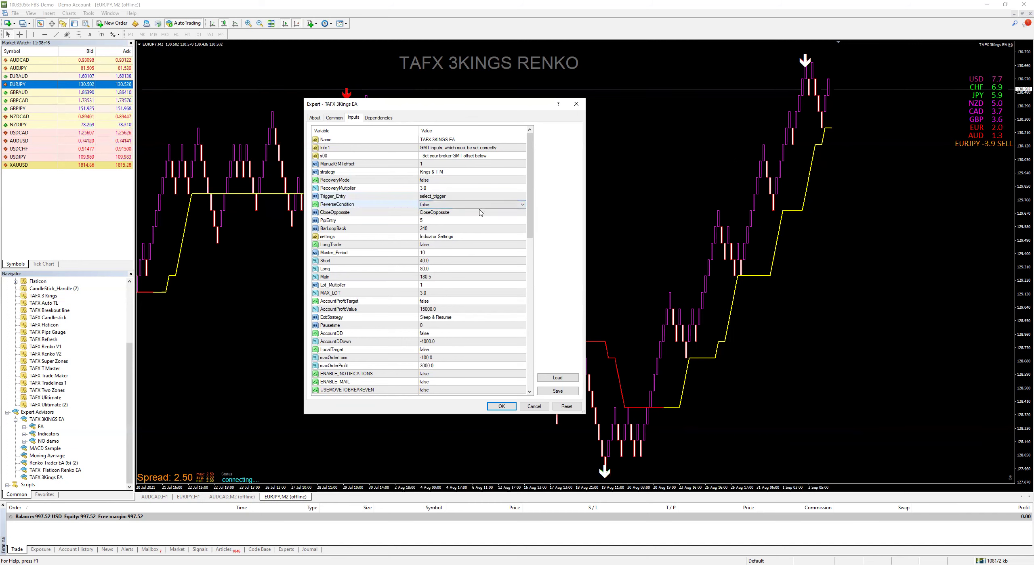
# - Open the ReverseCondition choices, then dismiss the EA dialog with Esc, leaving it false
pyautogui.click(436, 207)
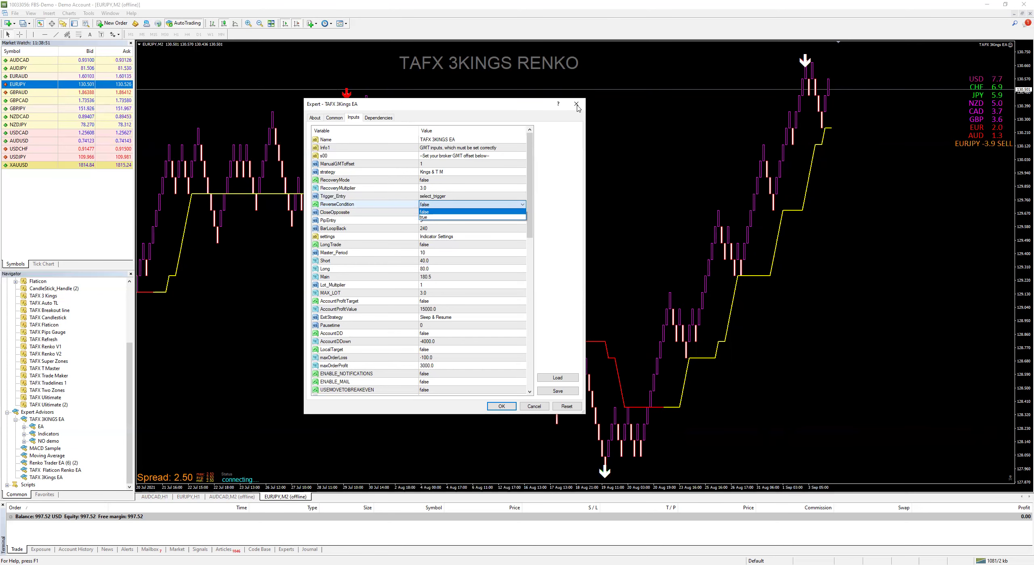
pyautogui.press('Escape')
pyautogui.press('Escape')
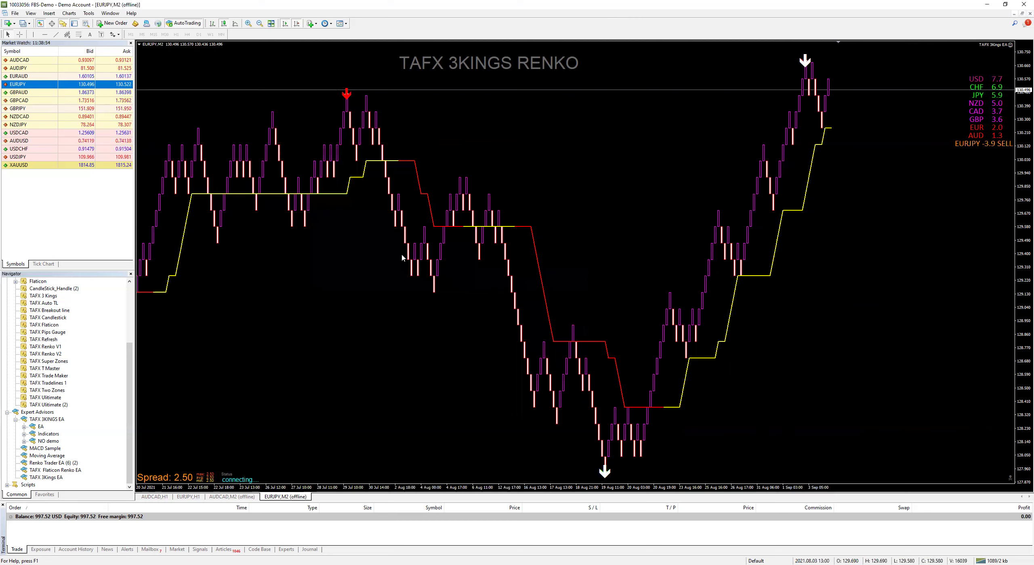
pyautogui.scroll(5, 413, 256)
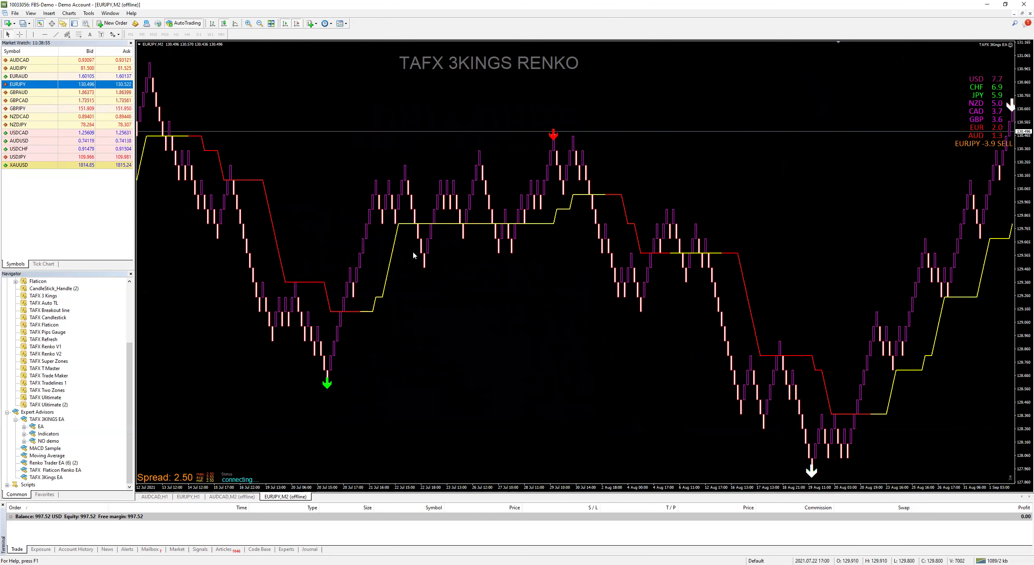
pyautogui.moveTo(671, 150); pyautogui.dragTo(465, 147)
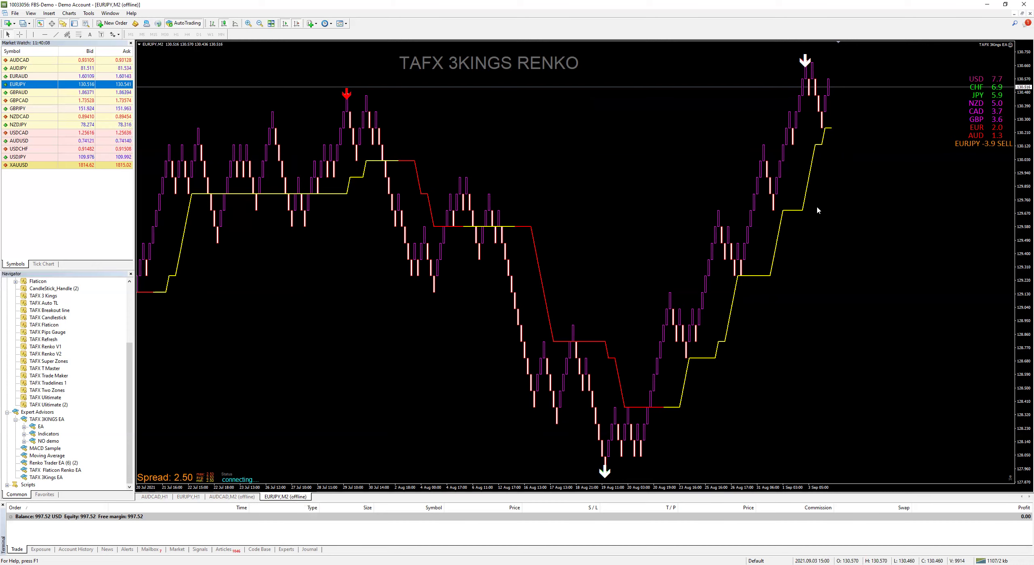
pyautogui.click(1009, 45)
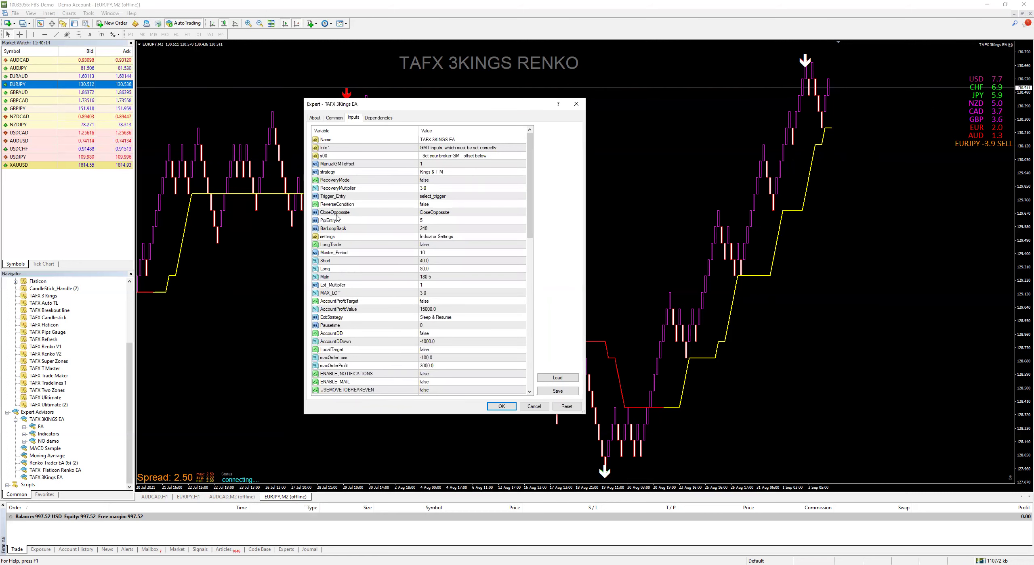
# - Change ReverseCondition from false to true in the EA inputs
pyautogui.doubleClick(425, 205)
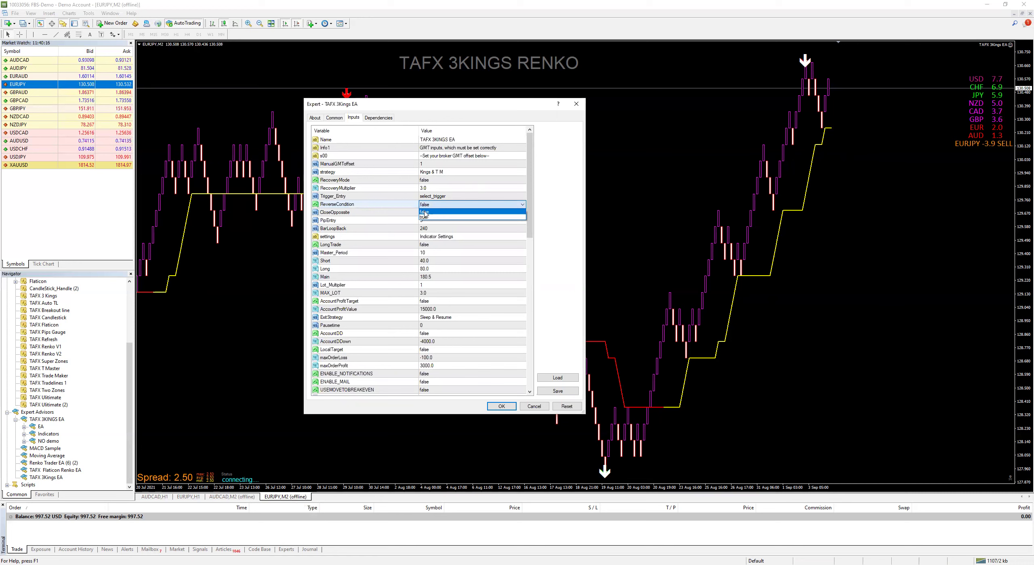
pyautogui.click(425, 214)
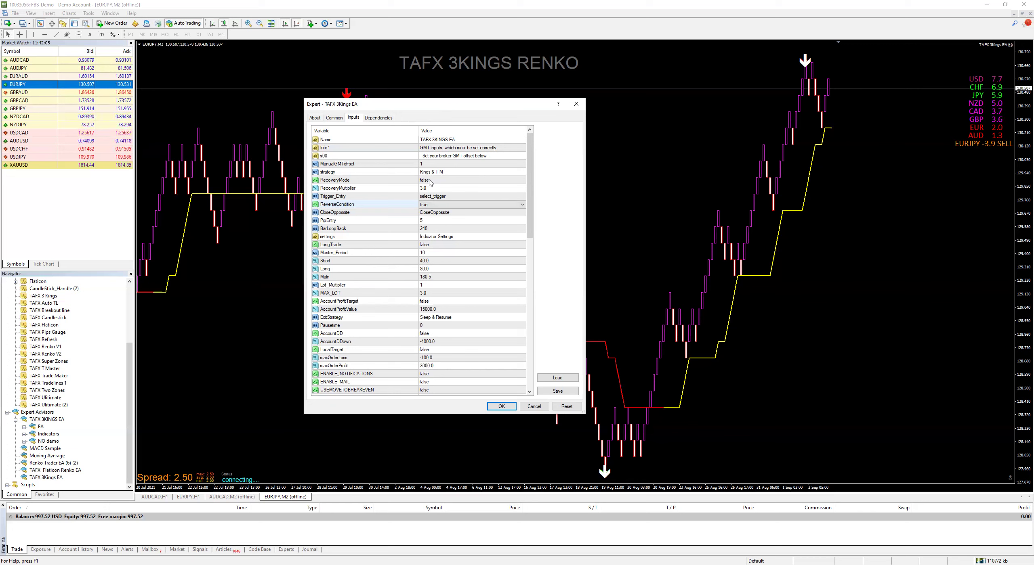
# - Switch ReverseCondition back to false and start editing the PipEntry value
pyautogui.click(419, 205)
pyautogui.click(434, 204)
pyautogui.click(433, 212)
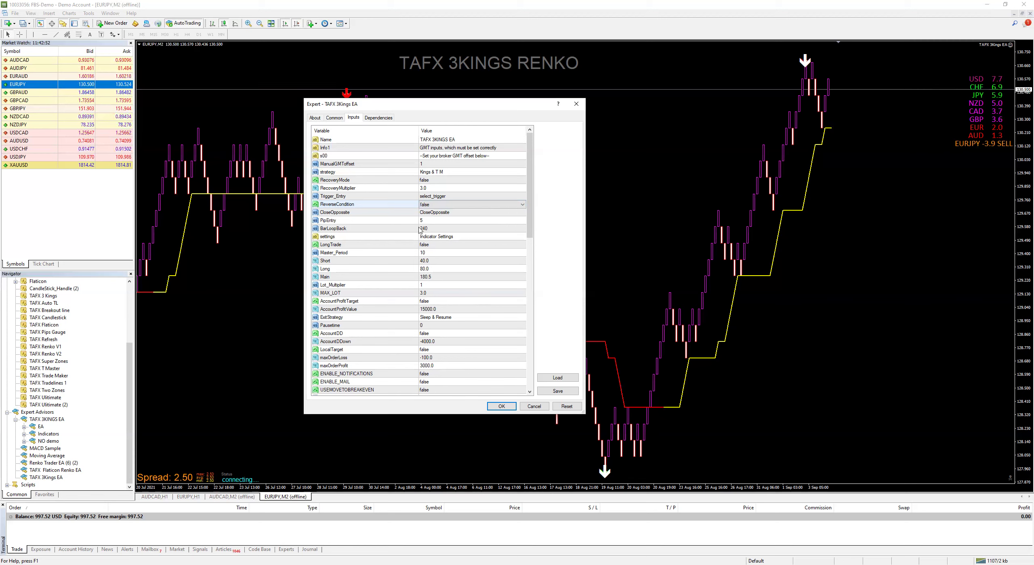
pyautogui.doubleClick(429, 220)
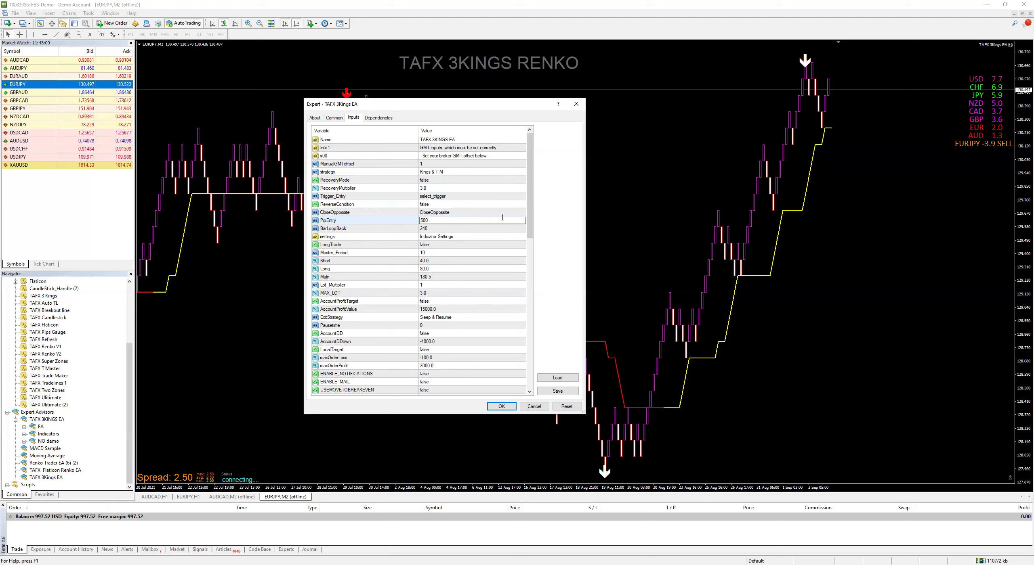
# - Replace the PipEntry value with 500 and commit it
pyautogui.write('0')
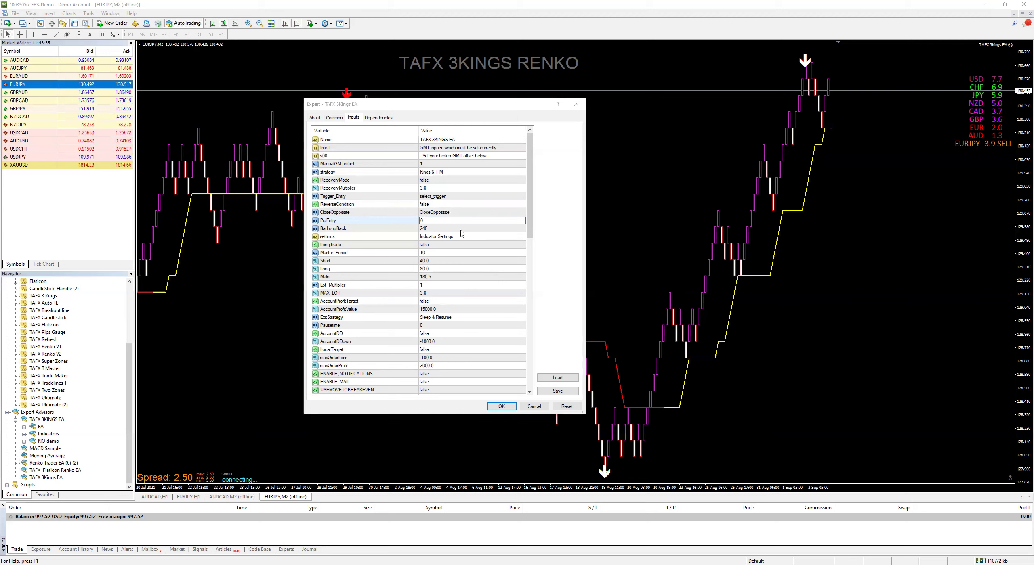
pyautogui.doubleClick(447, 220)
pyautogui.write('500')
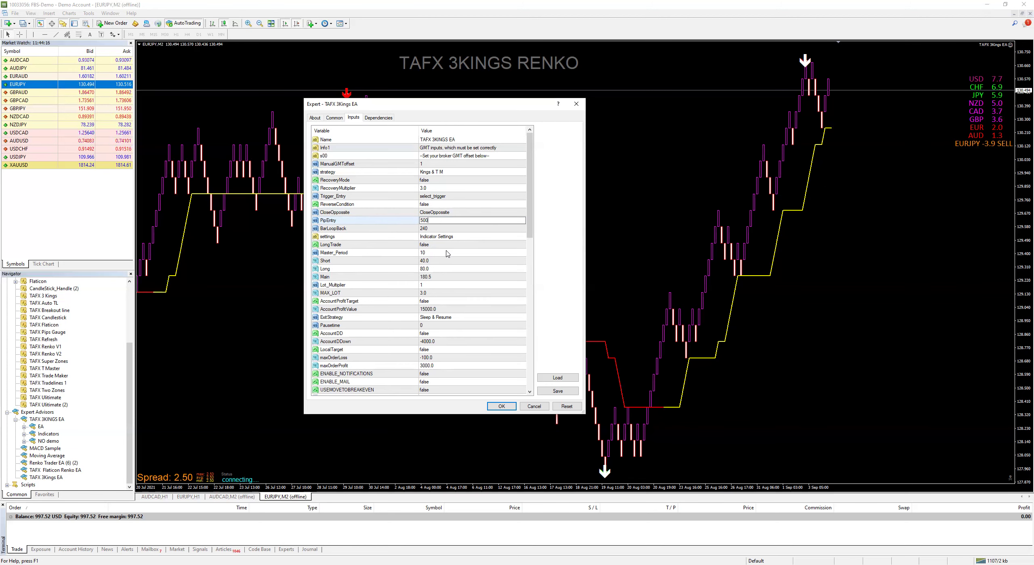
pyautogui.click(429, 246)
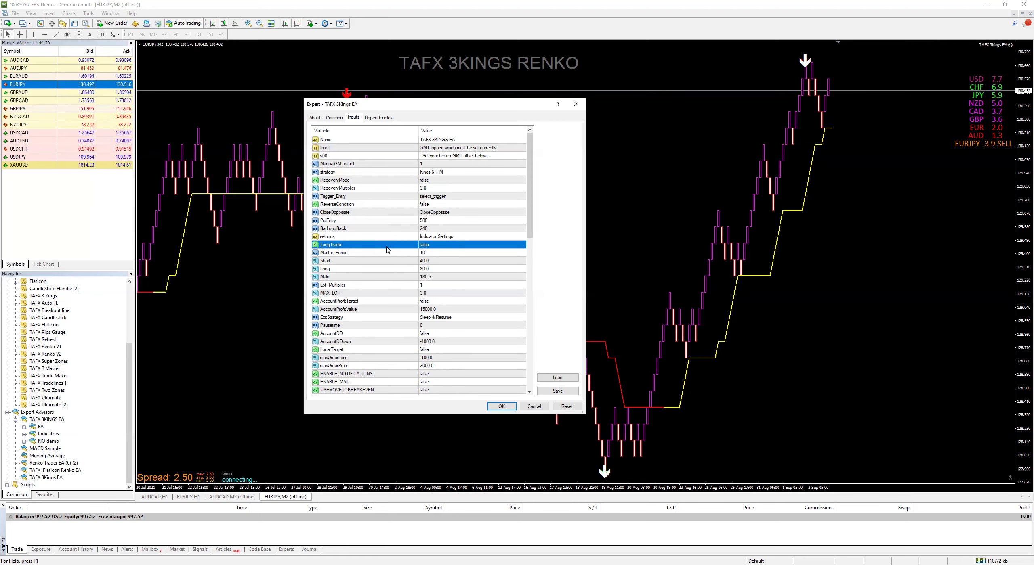
# - Set LongTrade to true and move the settings window to the lower right
pyautogui.click(434, 246)
pyautogui.click(434, 246)
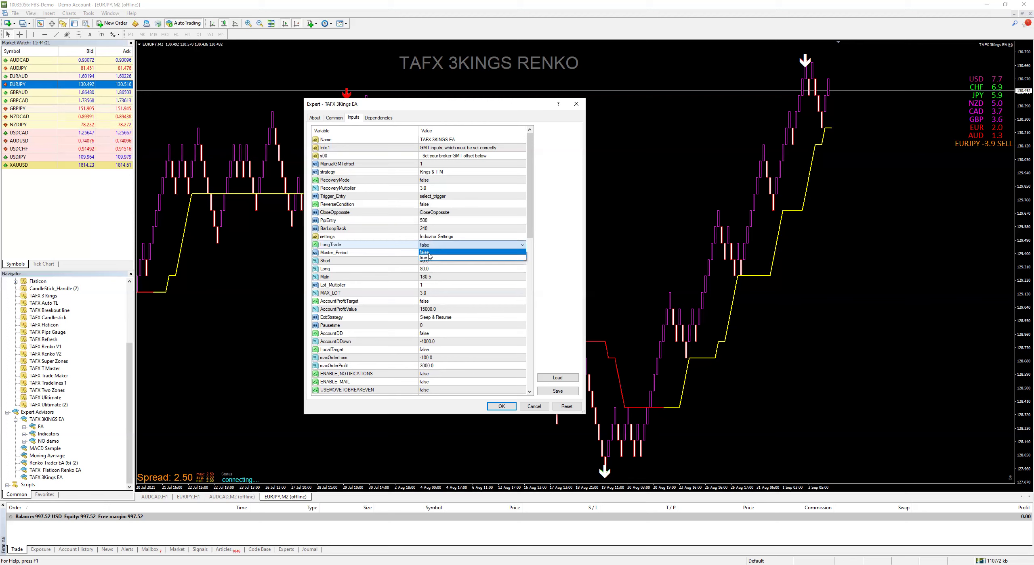
pyautogui.click(426, 258)
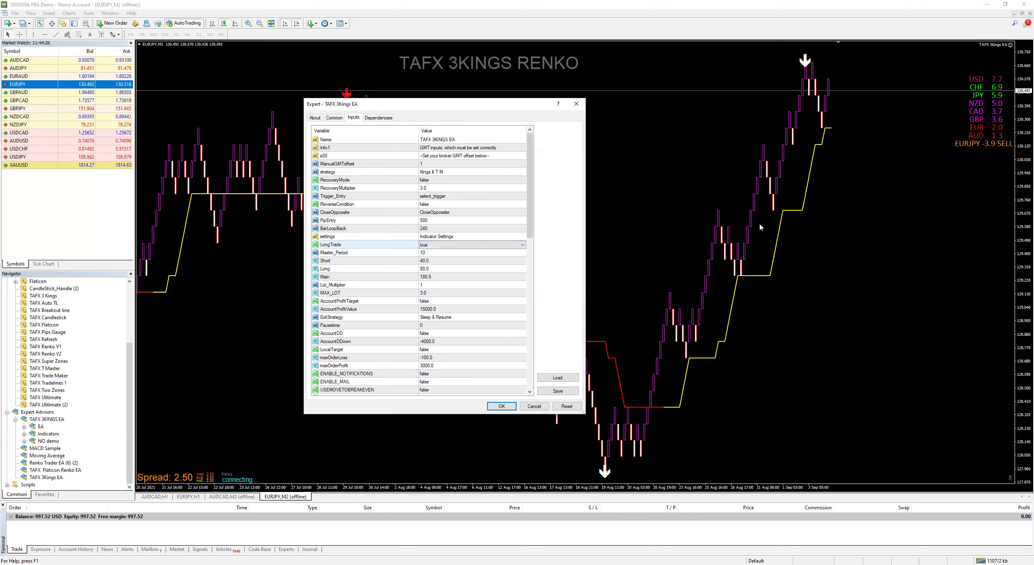
pyautogui.moveTo(409, 111); pyautogui.dragTo(760, 227)
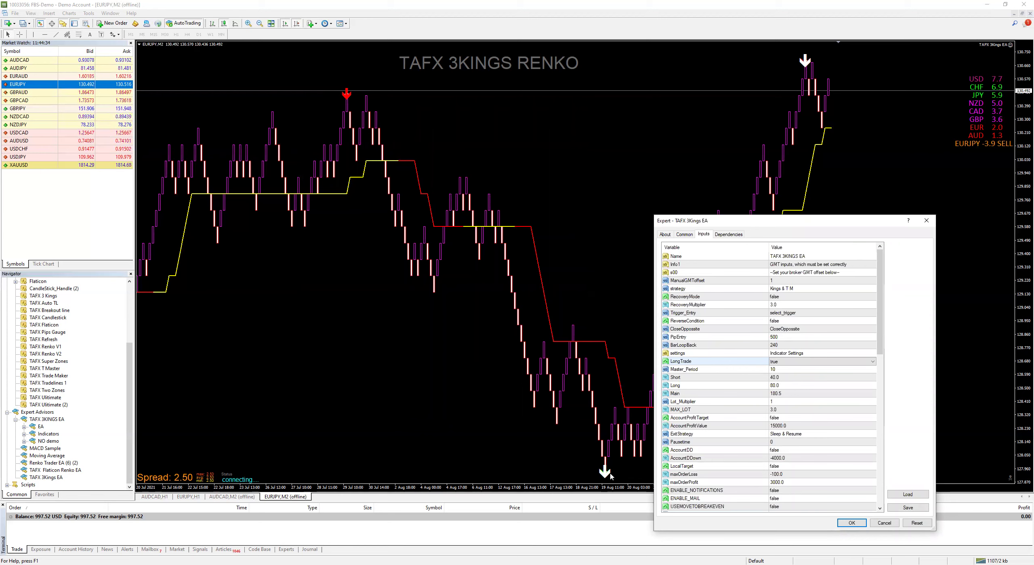
# - Dismiss the EA settings unapplied and scroll the EURJPY Renko chart to inspect its arrows
pyautogui.click(926, 220)
pyautogui.scroll(10, 354, 216)
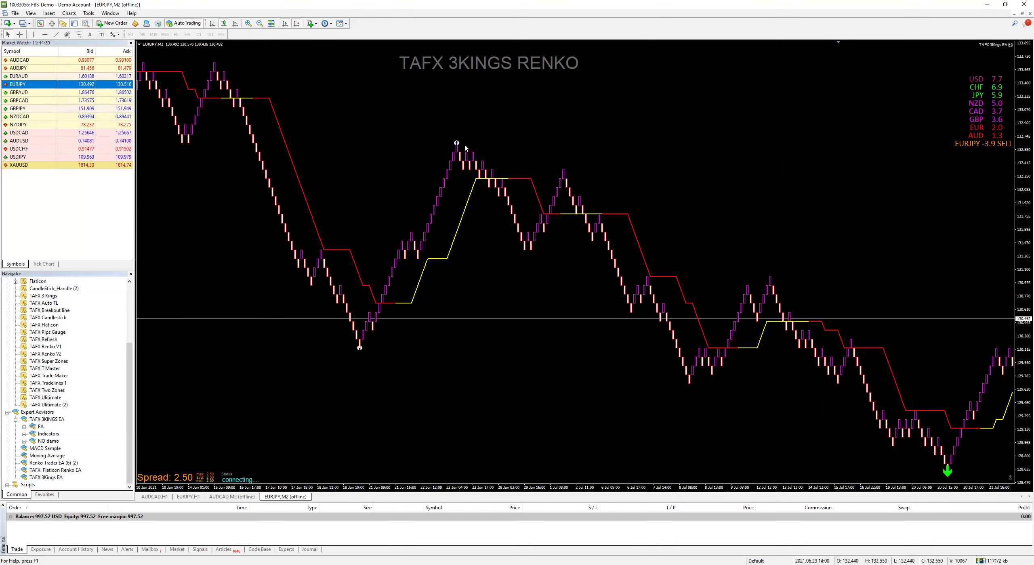
pyautogui.scroll(-10, 933, 481)
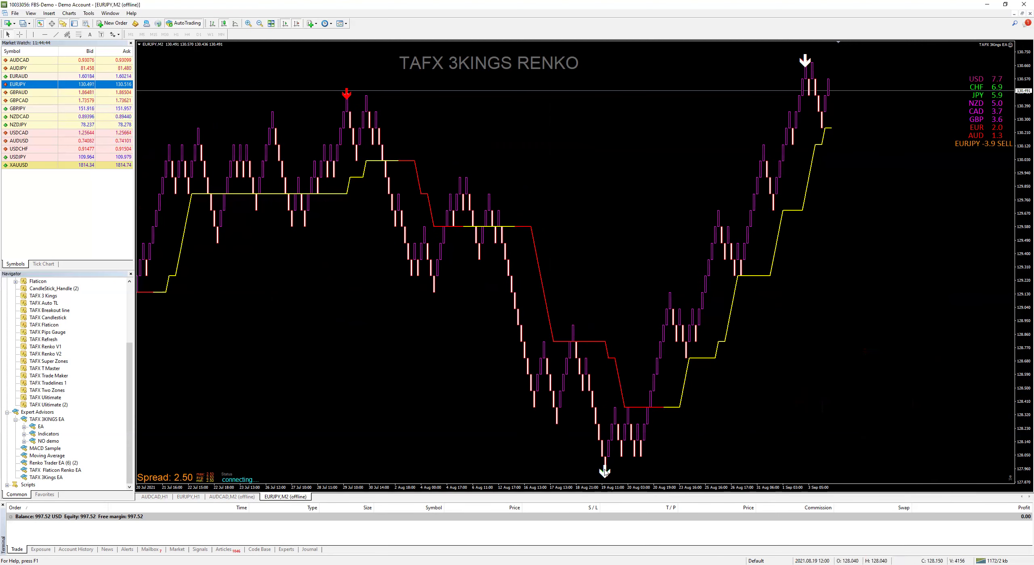
pyautogui.scroll(3, 578, 126)
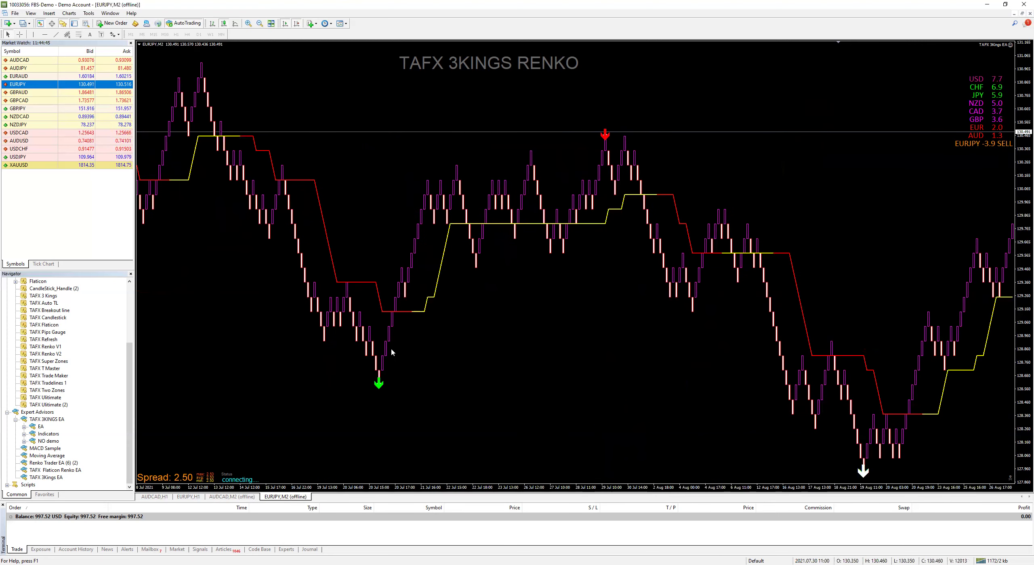
pyautogui.scroll(-3, 391, 352)
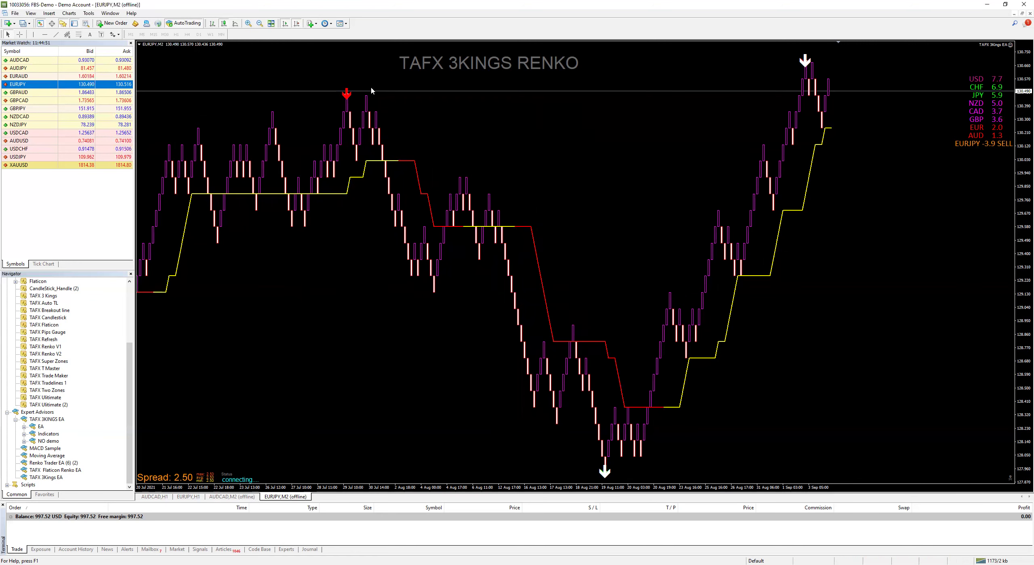
# - Reopen the 3Kings EA inputs from the chart icon and select the LongTrade and Master_Period rows
pyautogui.click(1011, 46)
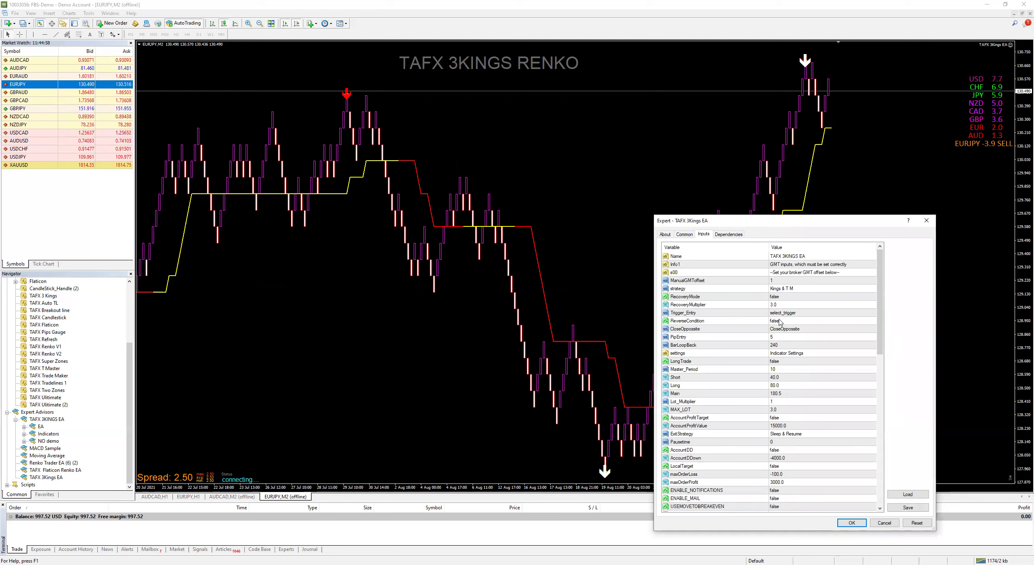
pyautogui.click(691, 363)
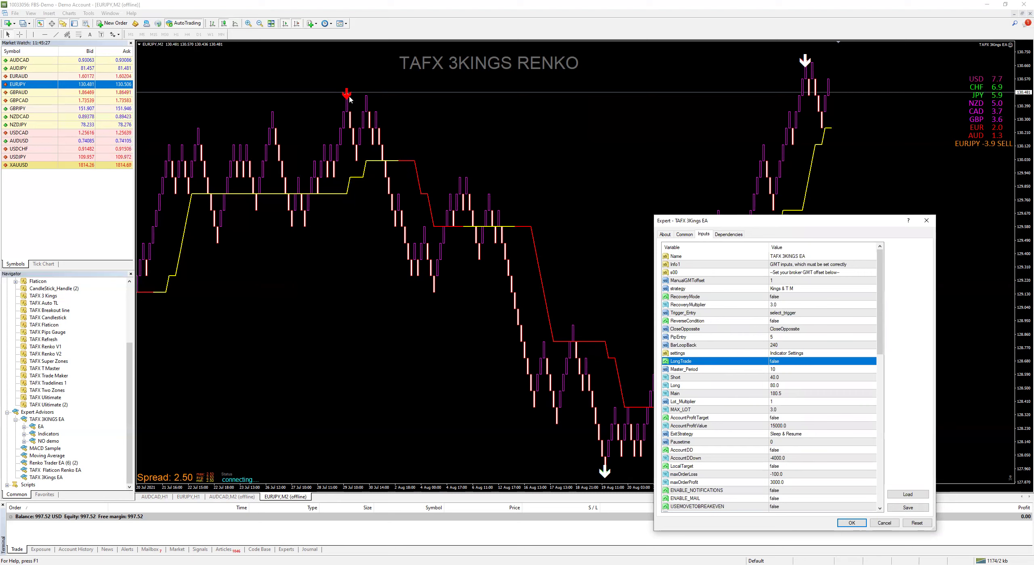
pyautogui.click(735, 371)
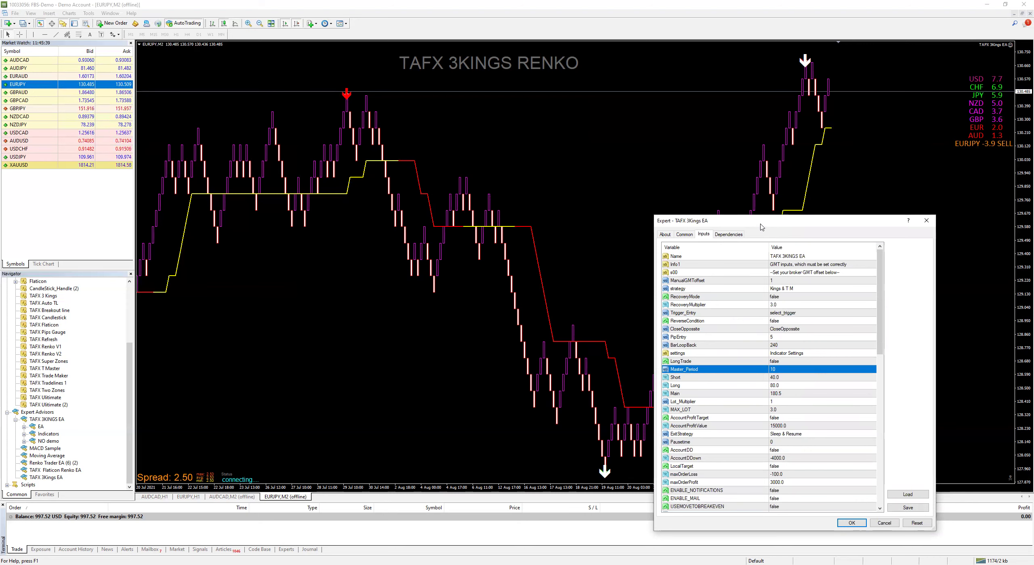
# - Center the settings window and review Lot_Multiplier, leaving it at 1, with Lots at 0.01
pyautogui.moveTo(330, 110); pyautogui.dragTo(363, 140)
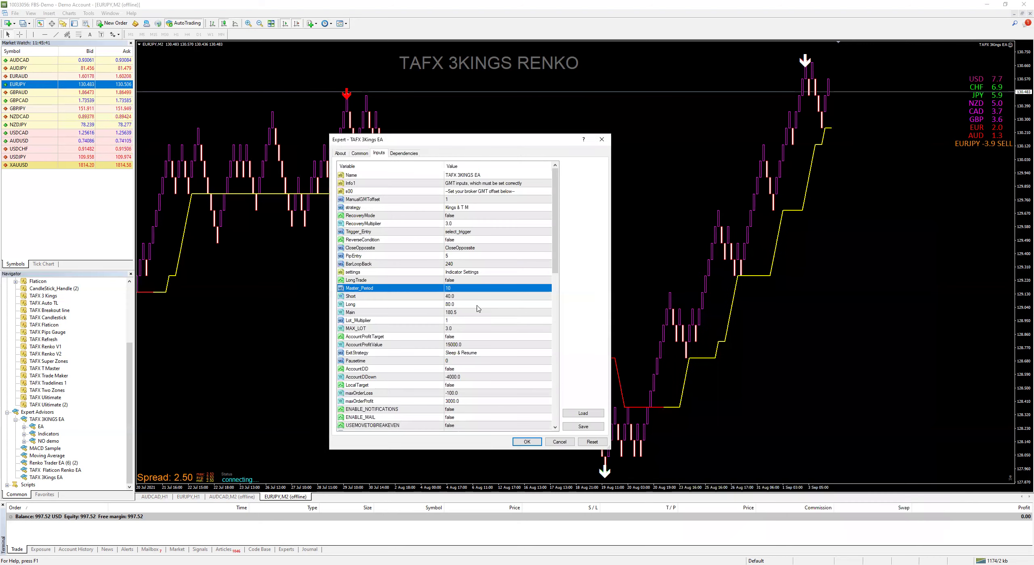
pyautogui.click(453, 321)
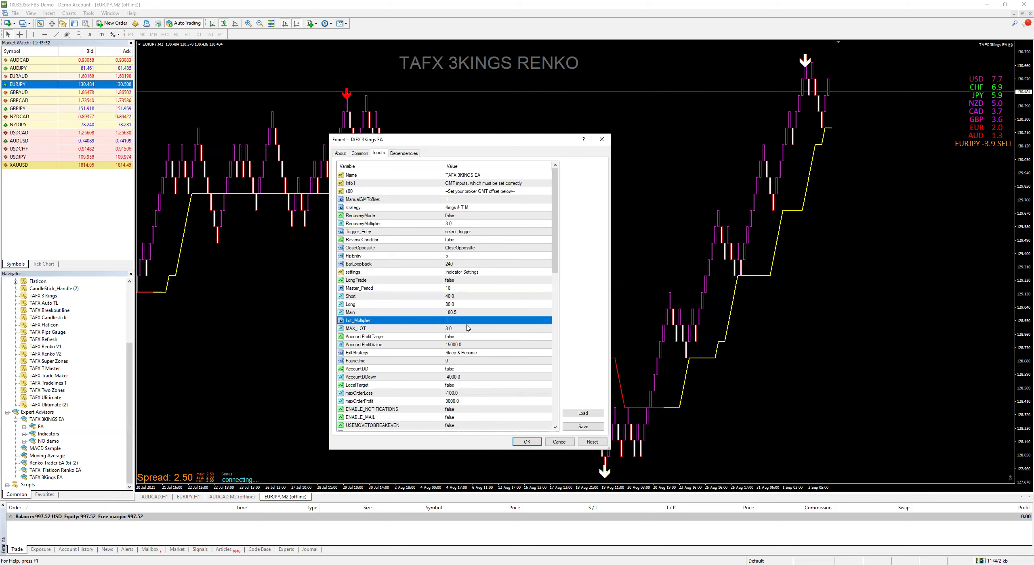
pyautogui.scroll(-3, 467, 329)
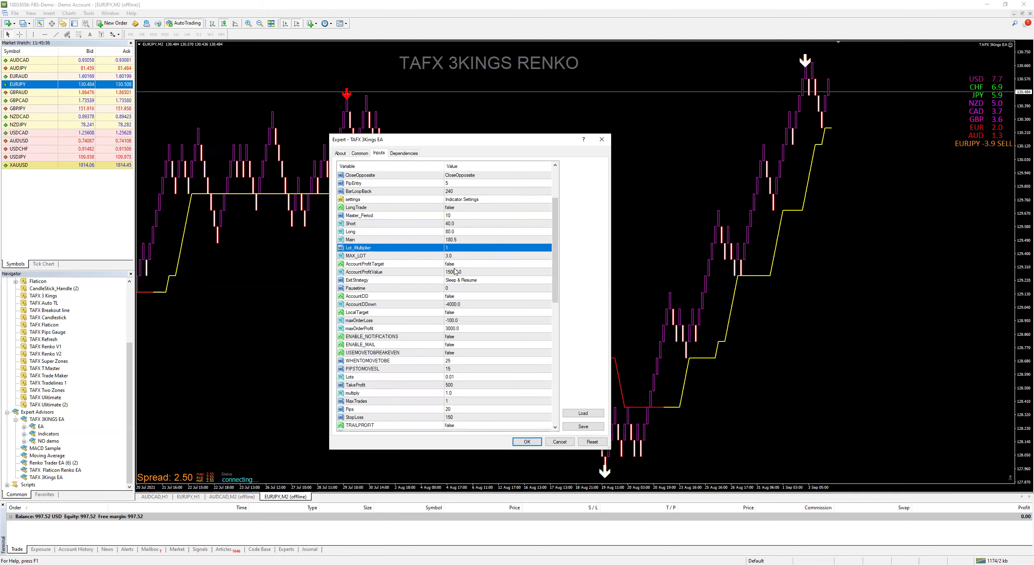
pyautogui.doubleClick(453, 249)
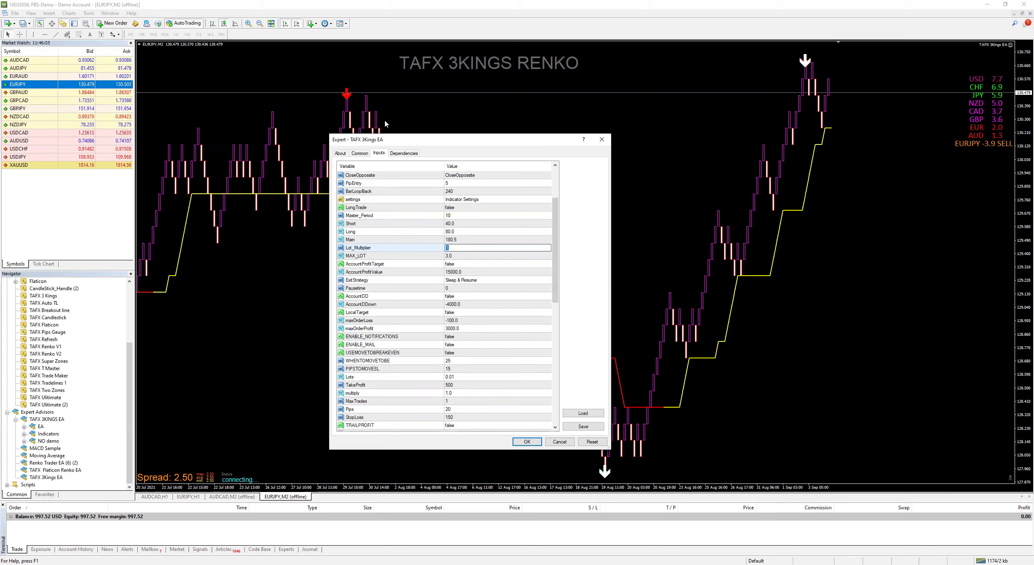
pyautogui.click(463, 381)
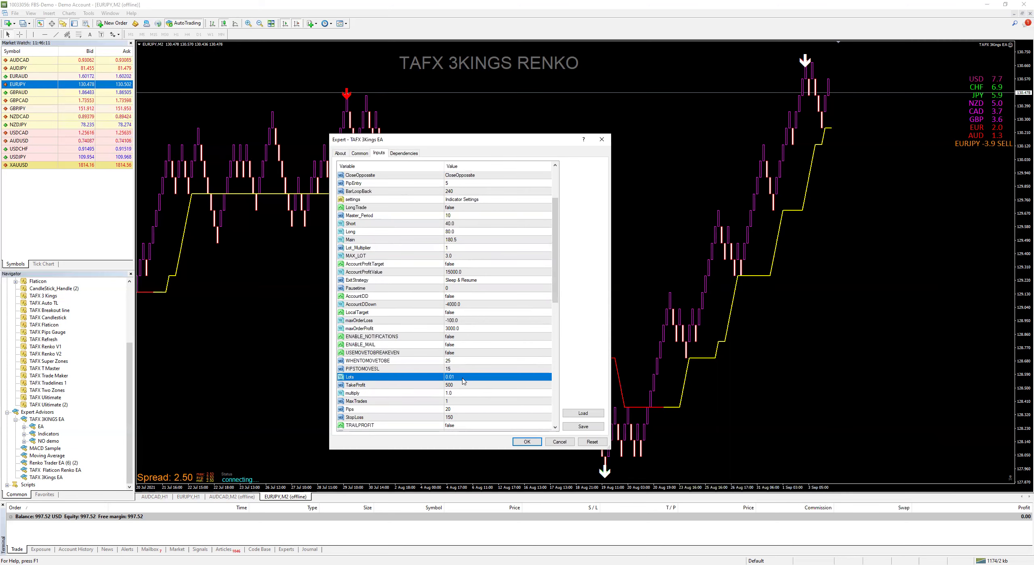
# - Start editing the MaxTrades value to raise it from 1 to 5
pyautogui.doubleClick(455, 402)
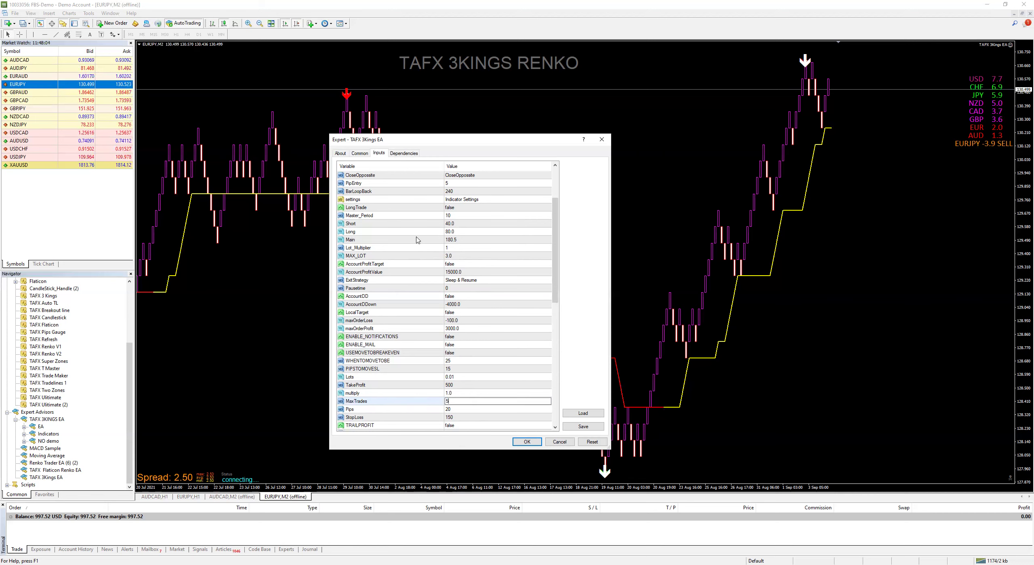
pyautogui.click(448, 394)
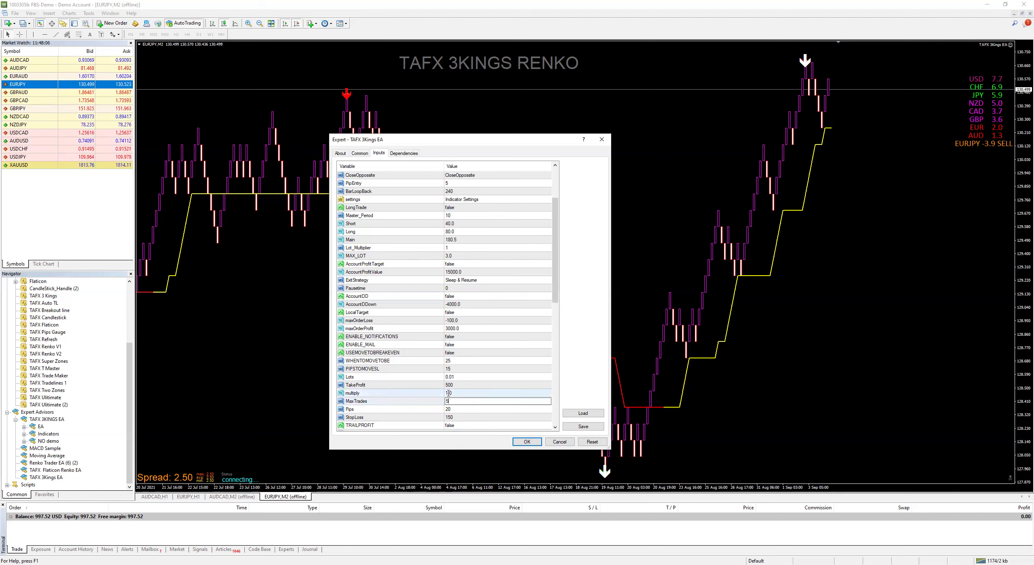
pyautogui.press('BackSpace')
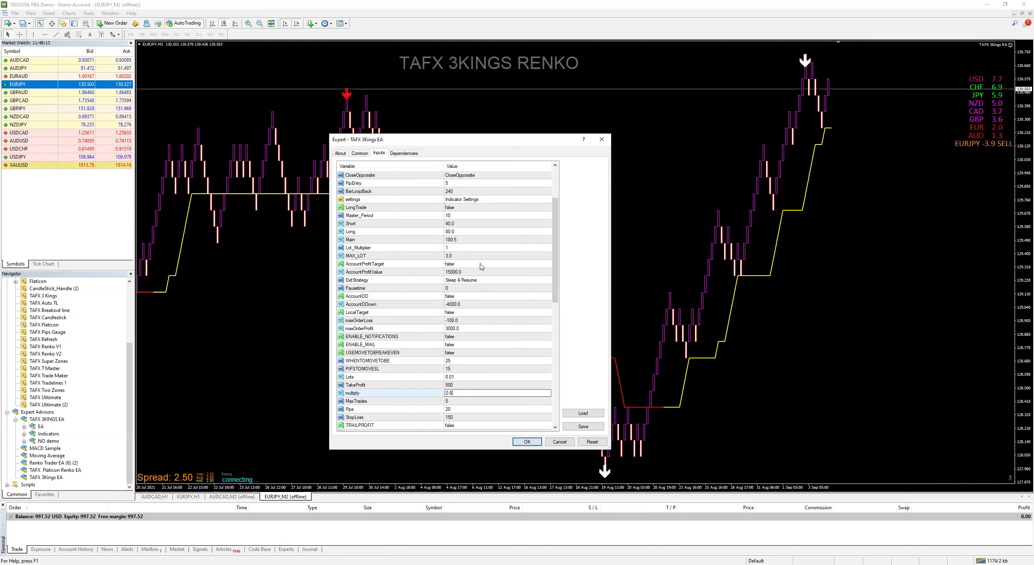
pyautogui.click(502, 71)
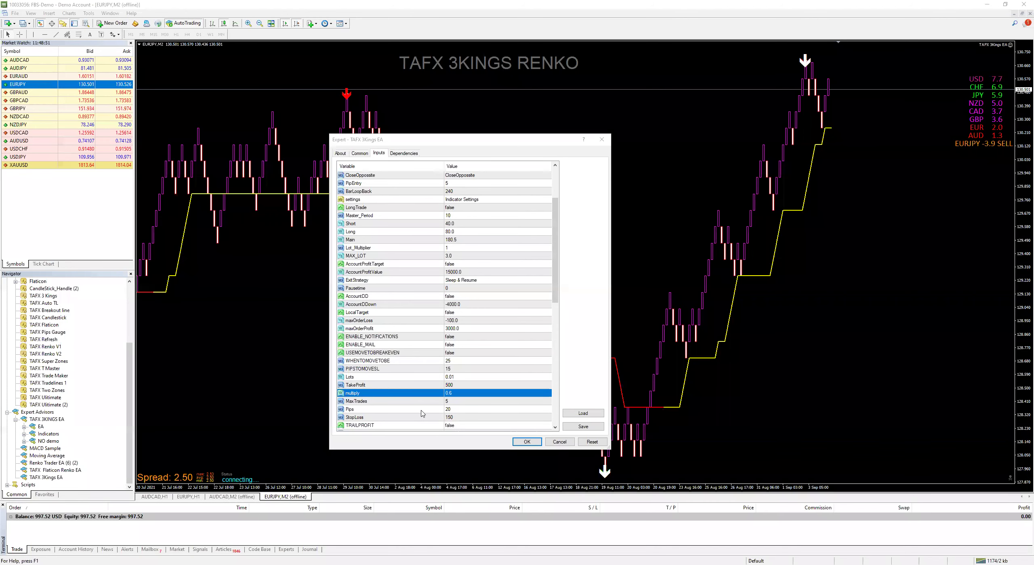
pyautogui.click(453, 249)
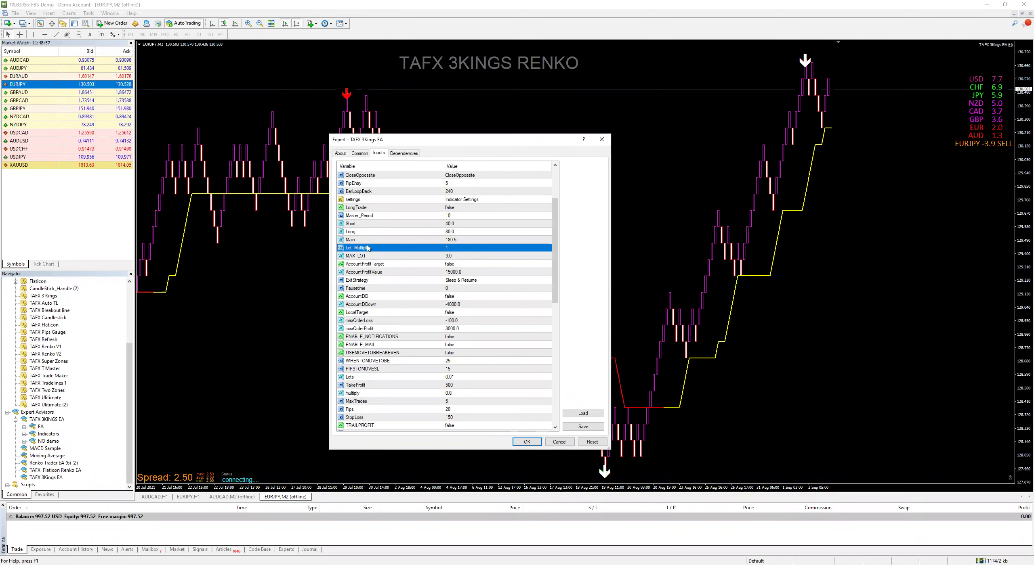
pyautogui.doubleClick(449, 249)
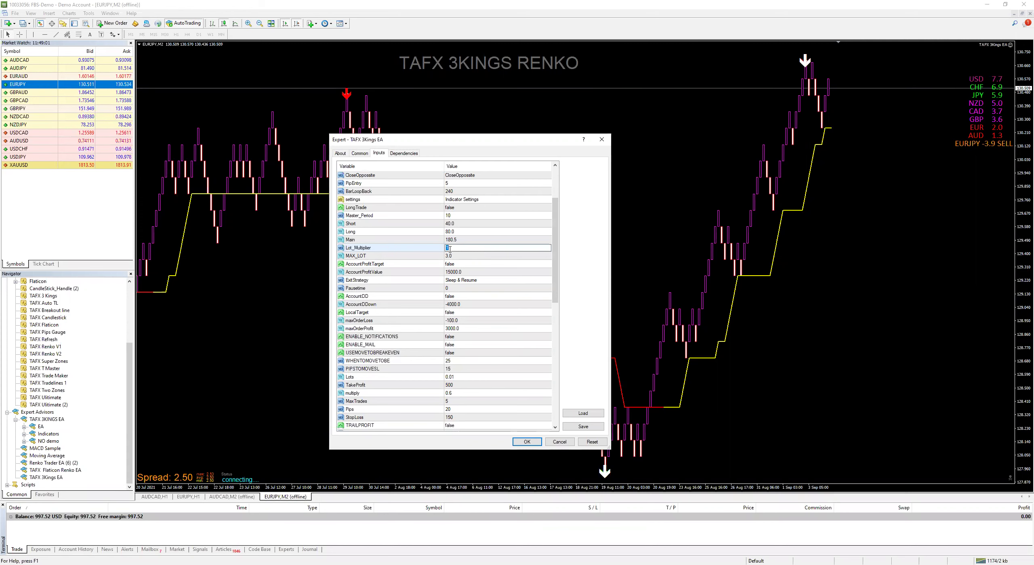
pyautogui.click(458, 397)
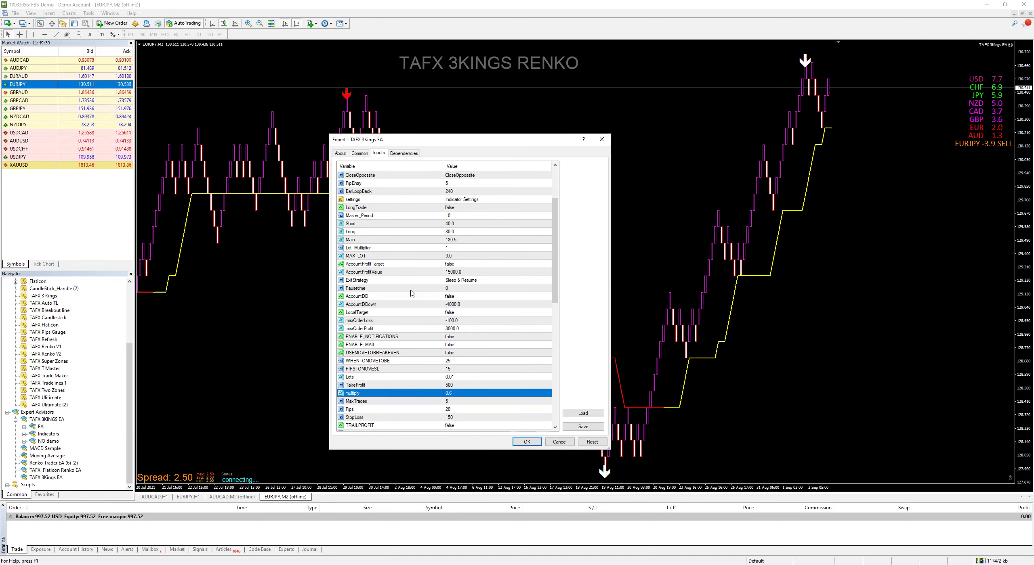
# - Select Lot_Multiplier, then put the multiply value into edit mode
pyautogui.click(453, 249)
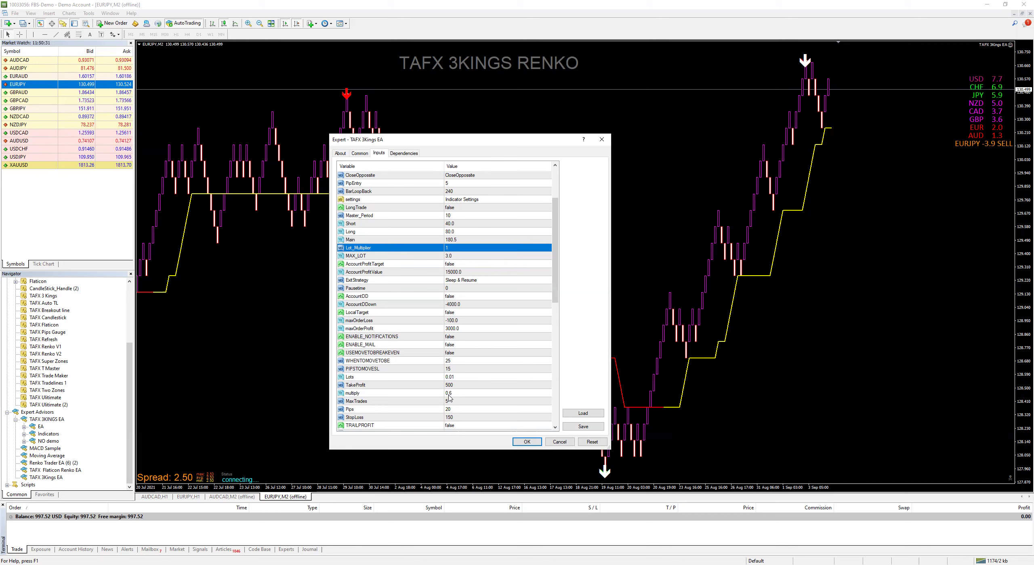
pyautogui.click(449, 395)
pyautogui.click(465, 394)
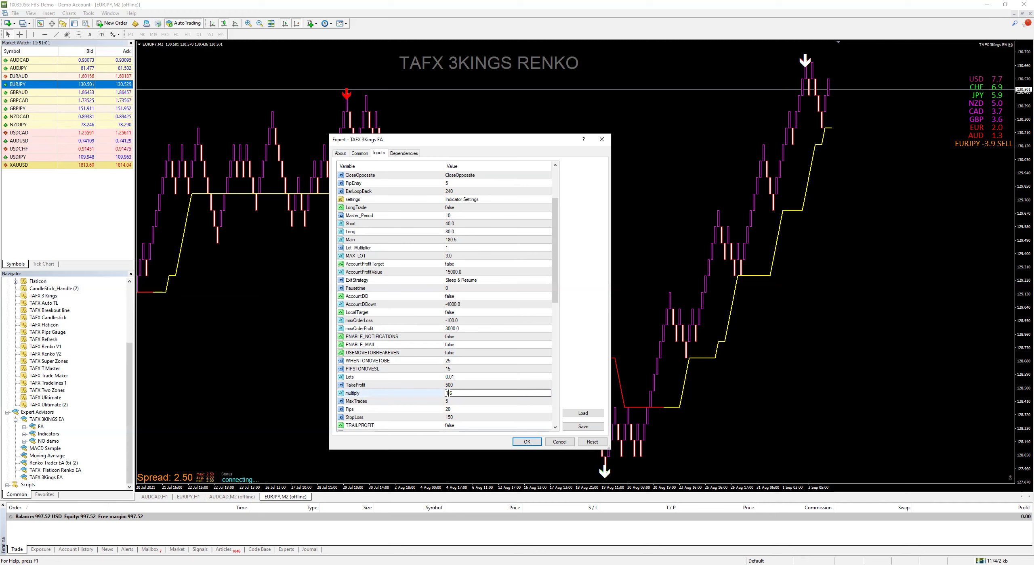
# - Change the multiply value from 0.6 to 0.3 and commit it
pyautogui.press('BackSpace')
pyautogui.write('0.3')
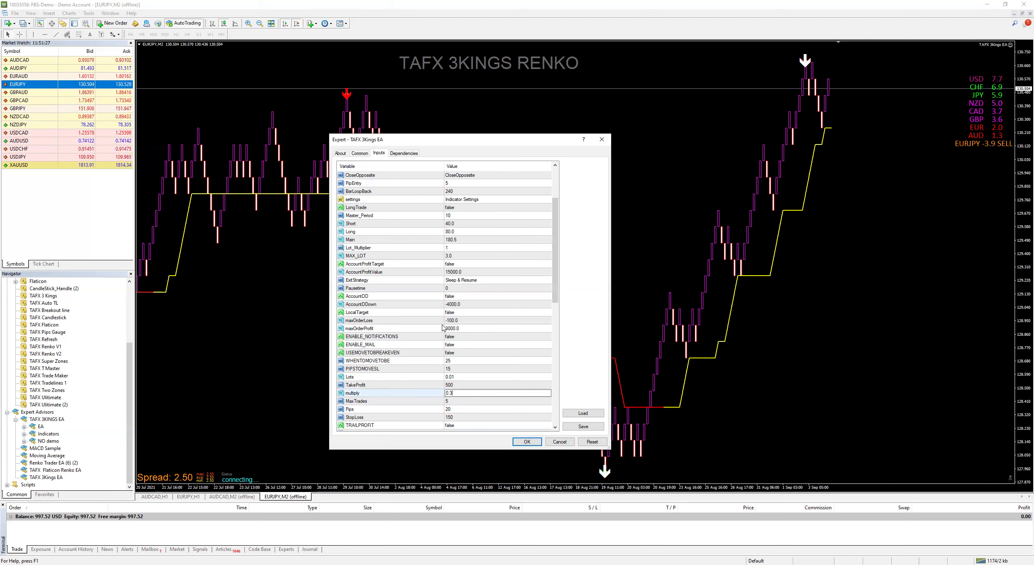
pyautogui.click(459, 251)
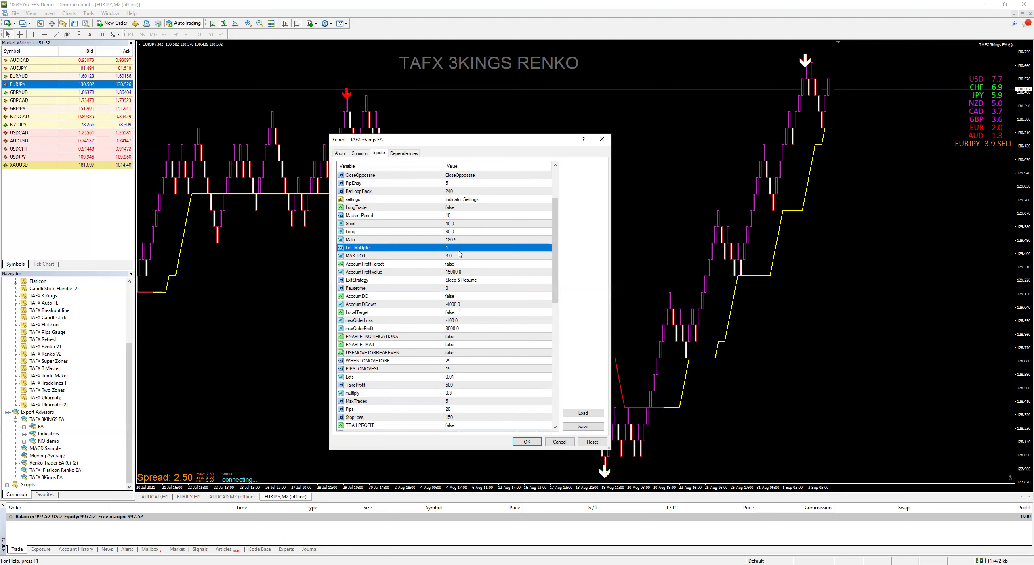
# - Turn AccountProfitTarget on by setting it to true
pyautogui.click(464, 257)
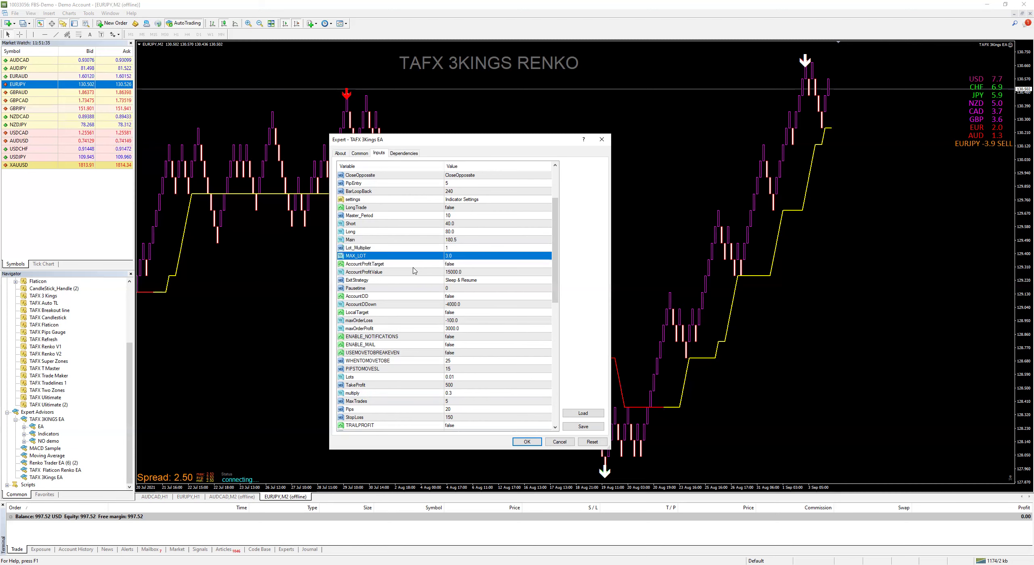
pyautogui.click(456, 266)
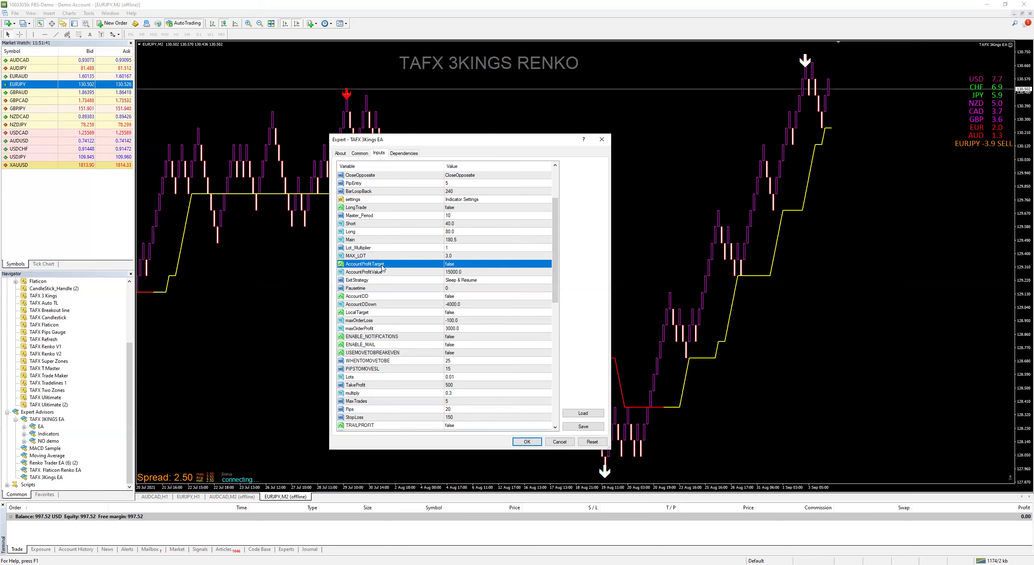
pyautogui.doubleClick(456, 265)
pyautogui.click(449, 278)
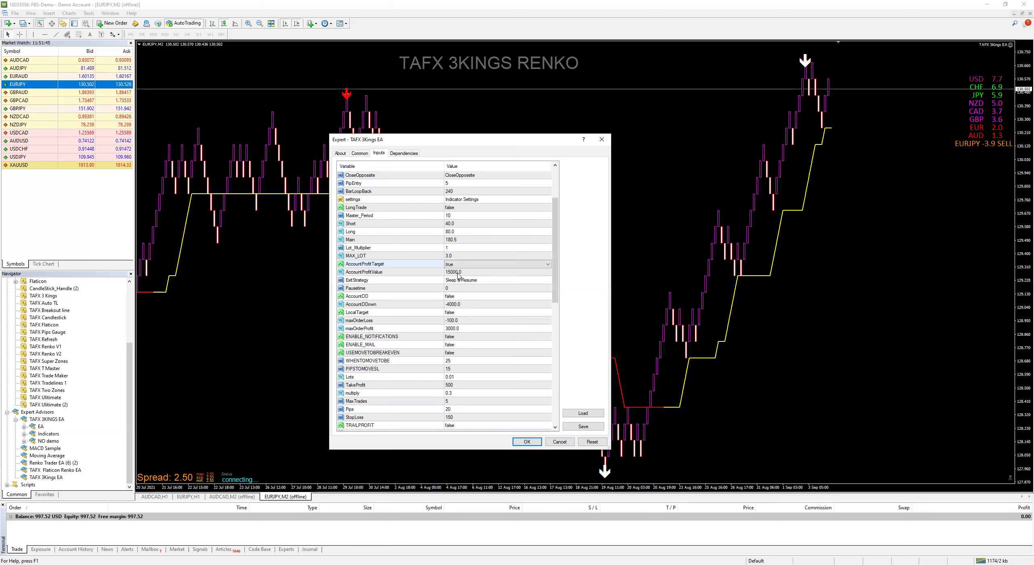
# - Enter 100 for AccountProfitValue, then re-edit it to 50
pyautogui.doubleClick(465, 272)
pyautogui.write('100')
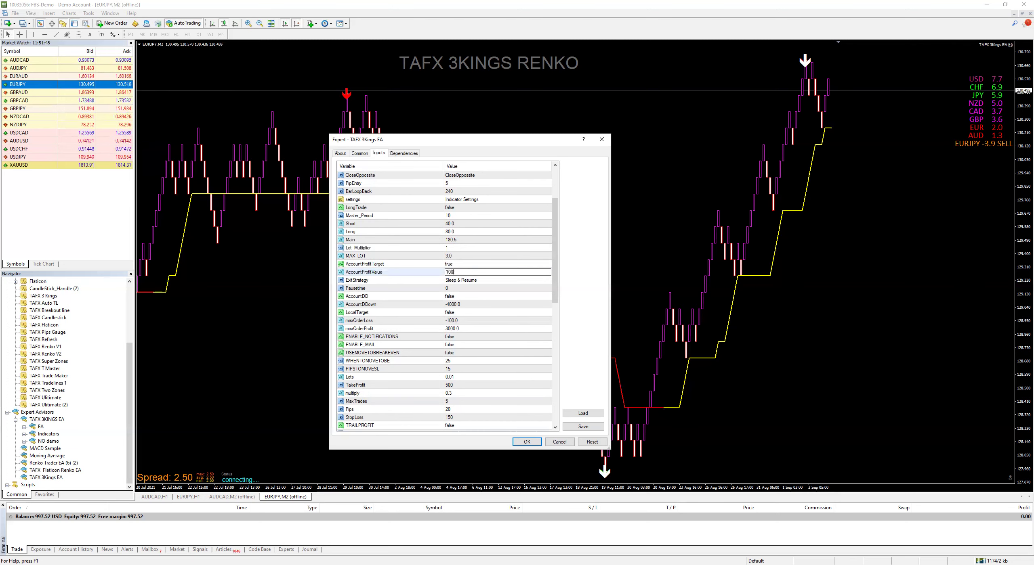
pyautogui.click(460, 264)
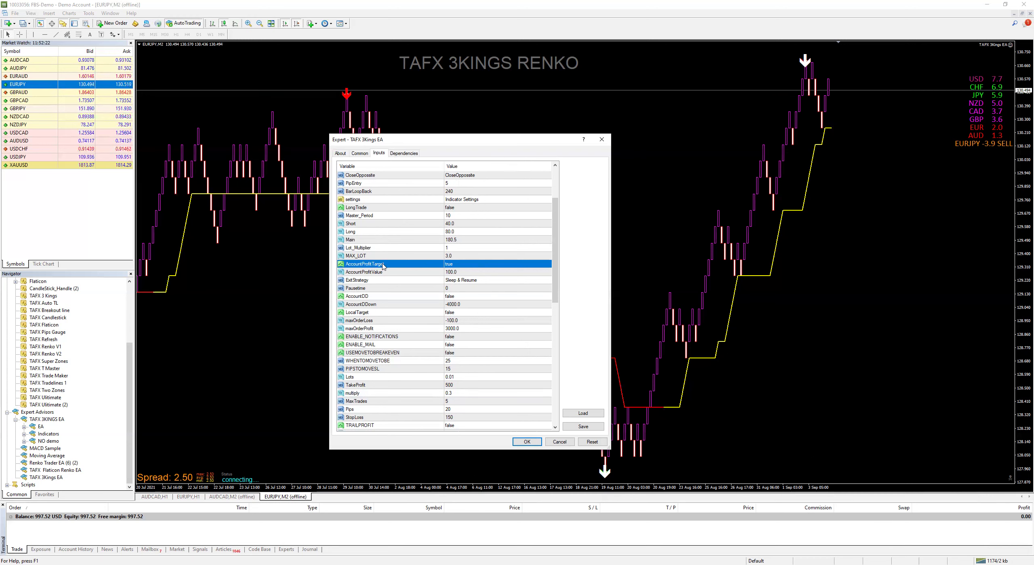
pyautogui.doubleClick(460, 272)
pyautogui.write('50')
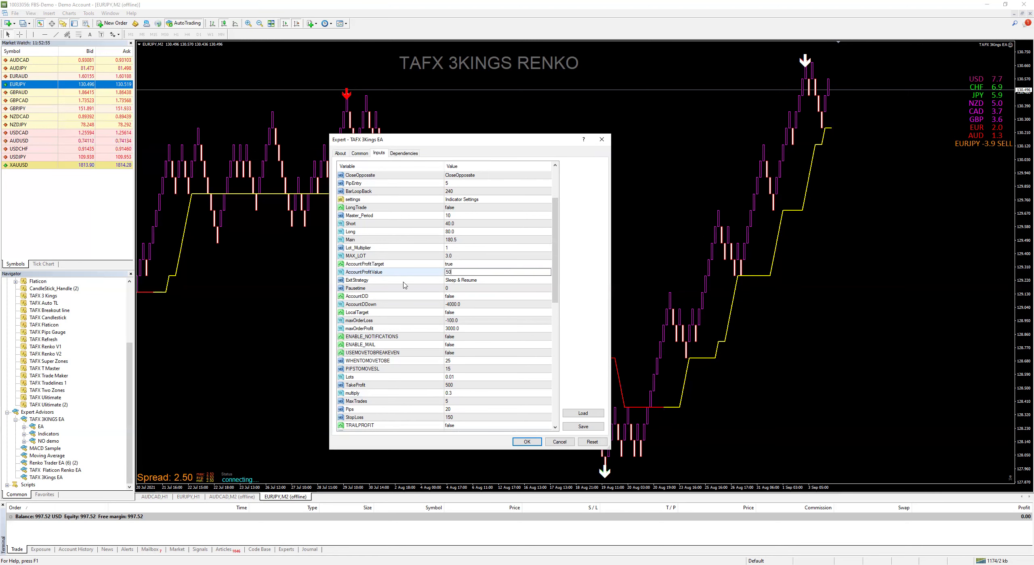
# - Change the ExitStrategy input from its dropdown to Disable Trade
pyautogui.click(477, 282)
pyautogui.click(476, 282)
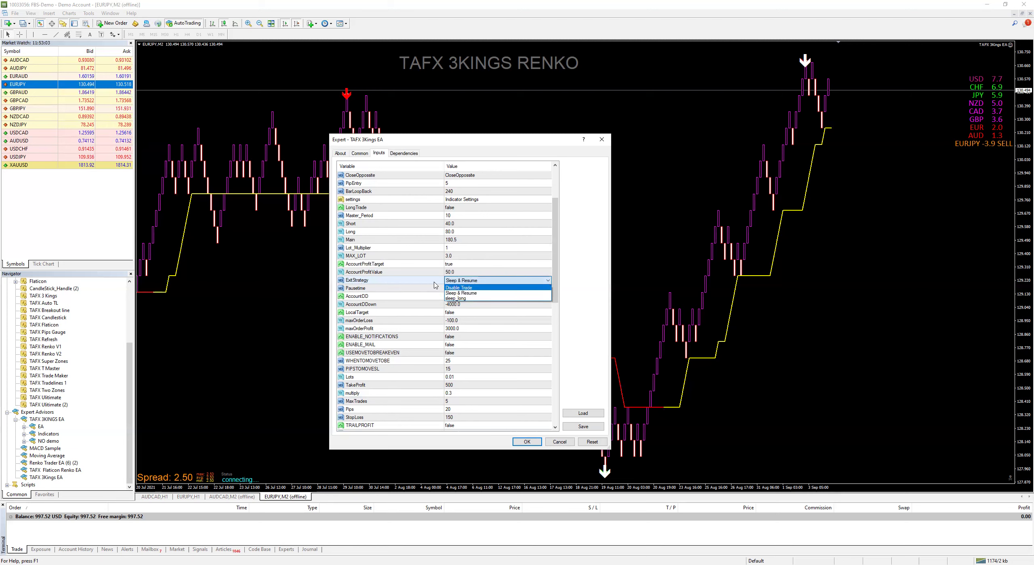
pyautogui.click(467, 282)
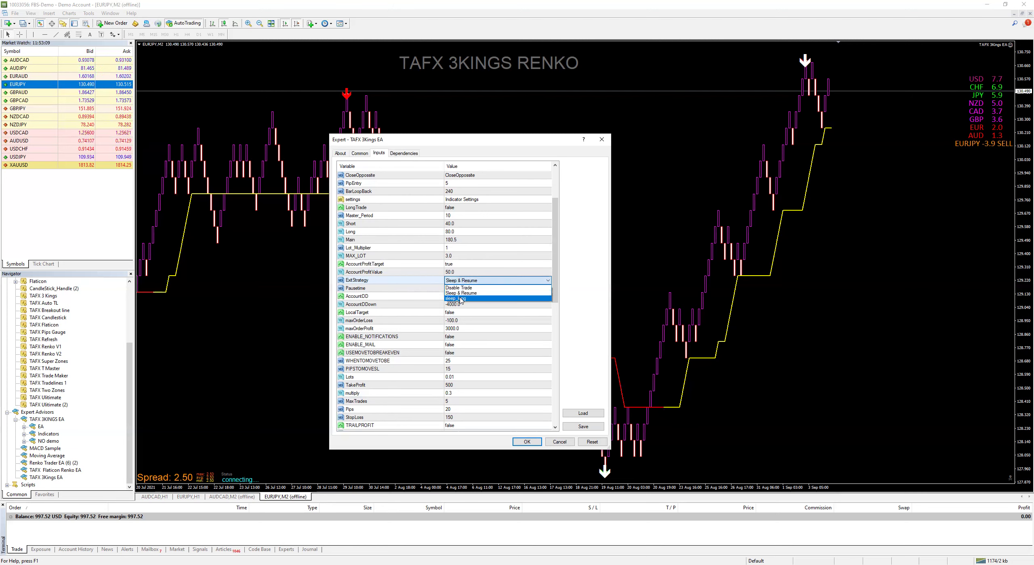
pyautogui.press('Return')
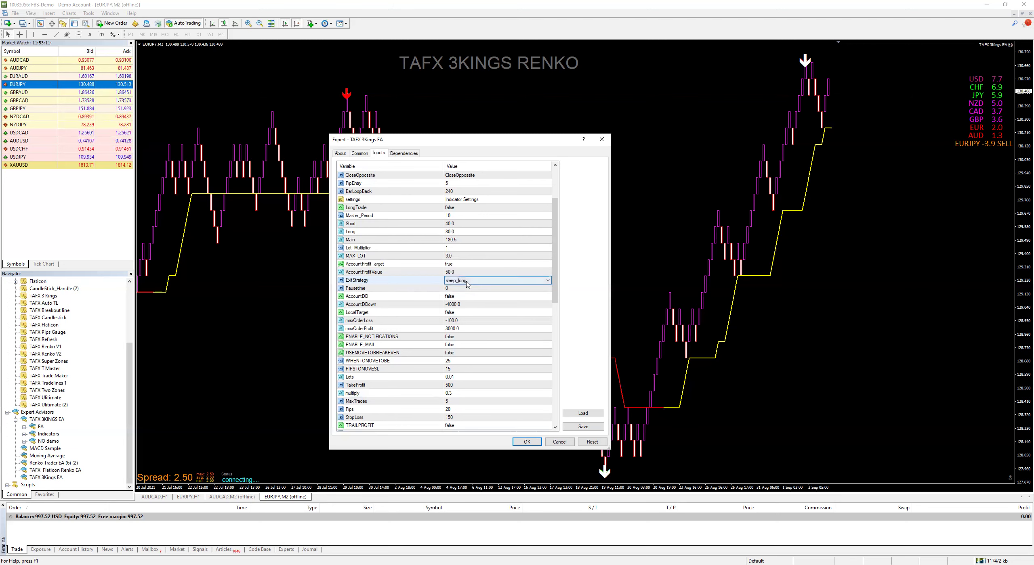
pyautogui.click(467, 284)
pyautogui.click(468, 287)
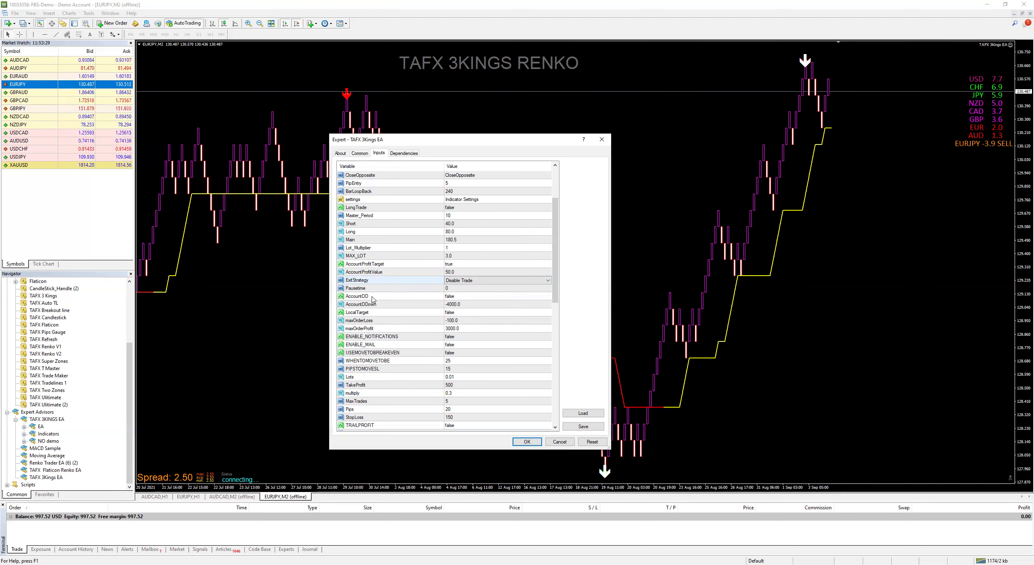
# - Switch AccountDD to true, set AccountDDown to -100, and select the LocalTarget value
pyautogui.click(448, 297)
pyautogui.click(449, 297)
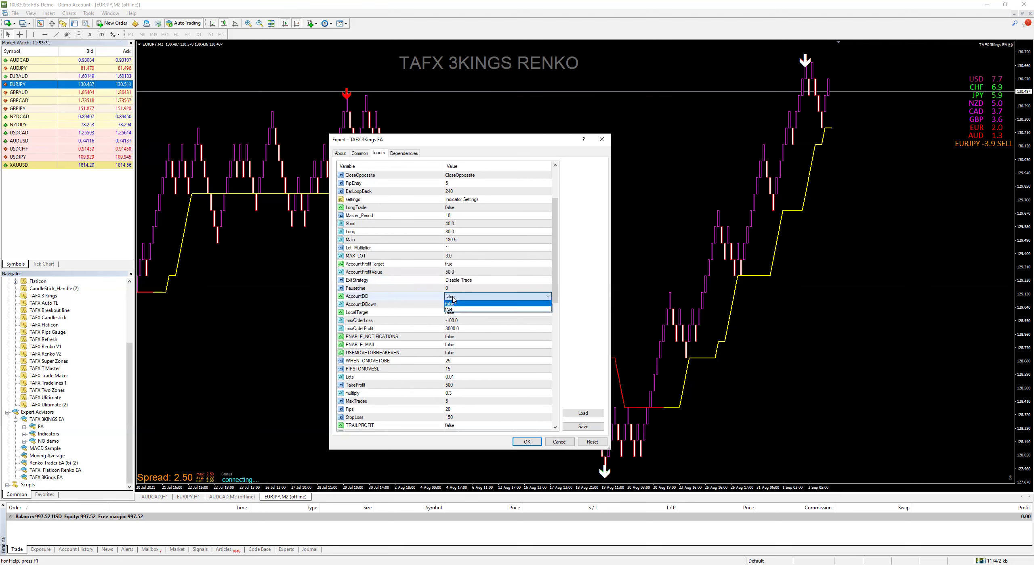
pyautogui.click(454, 310)
pyautogui.click(465, 304)
pyautogui.click(466, 305)
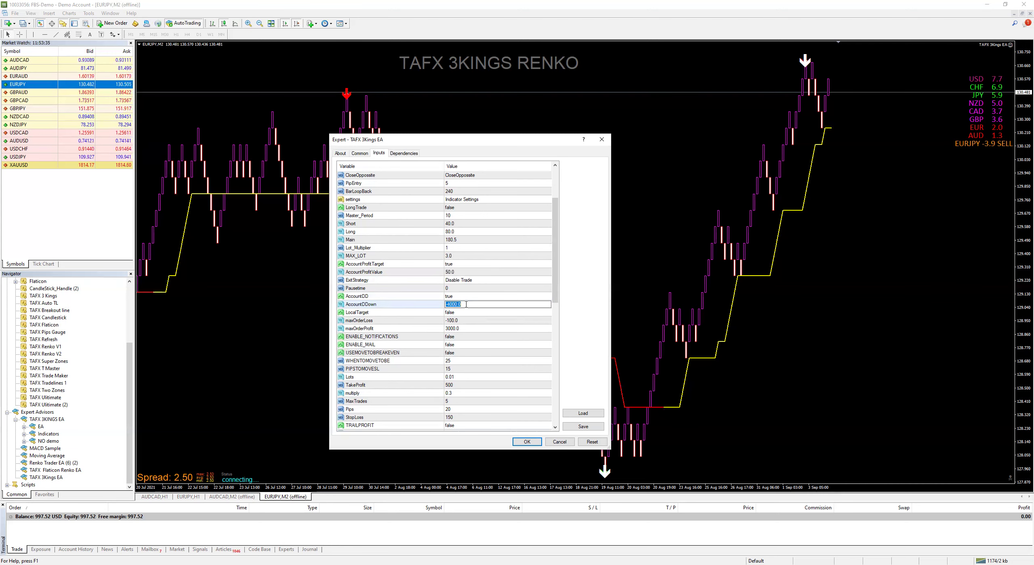
pyautogui.write('-100')
pyautogui.click(503, 340)
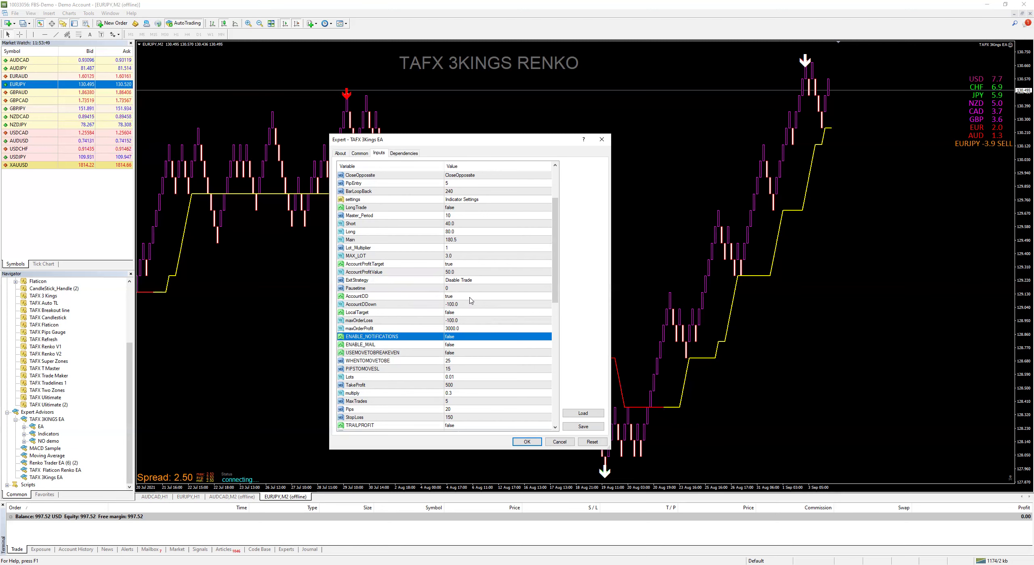
pyautogui.click(455, 314)
pyautogui.click(456, 314)
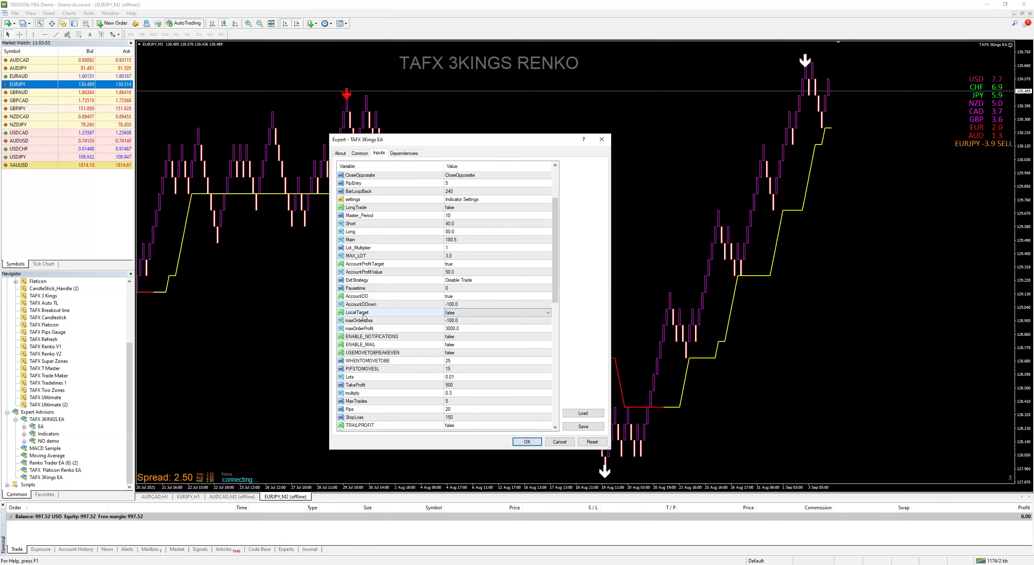
# - Set LocalTarget to true and maxOrderLoss to -20
pyautogui.click(460, 314)
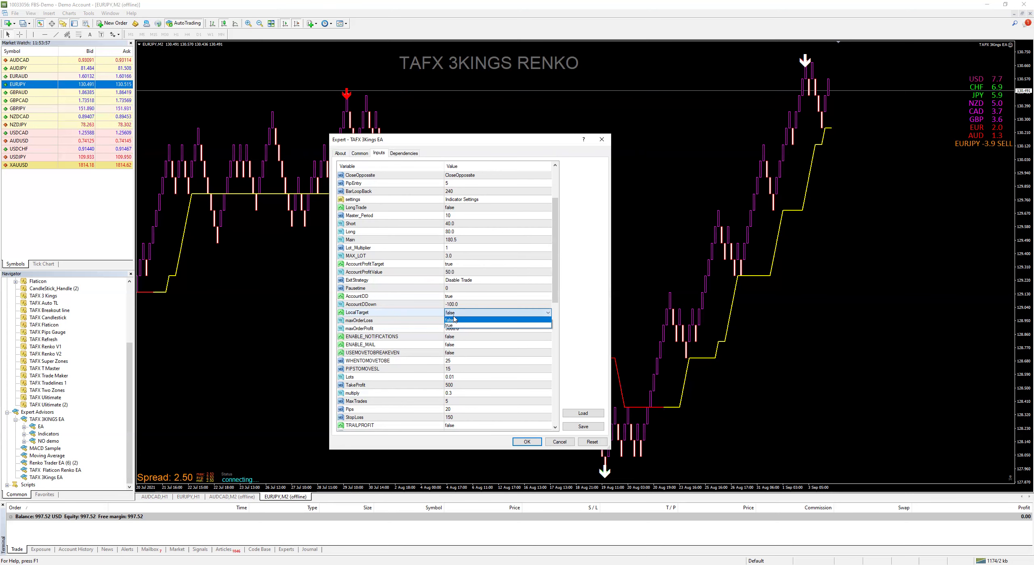
pyautogui.click(451, 326)
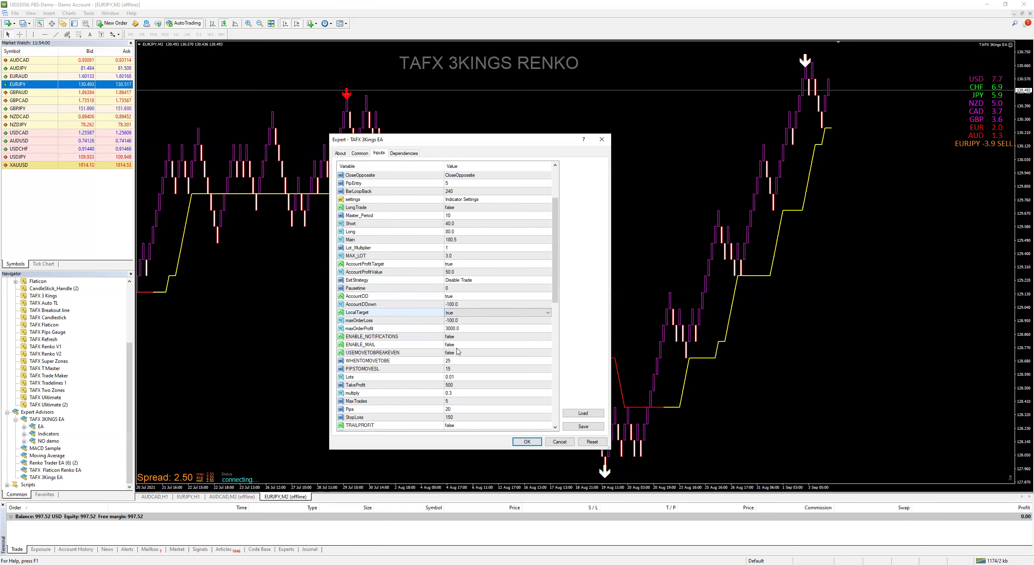
pyautogui.doubleClick(463, 320)
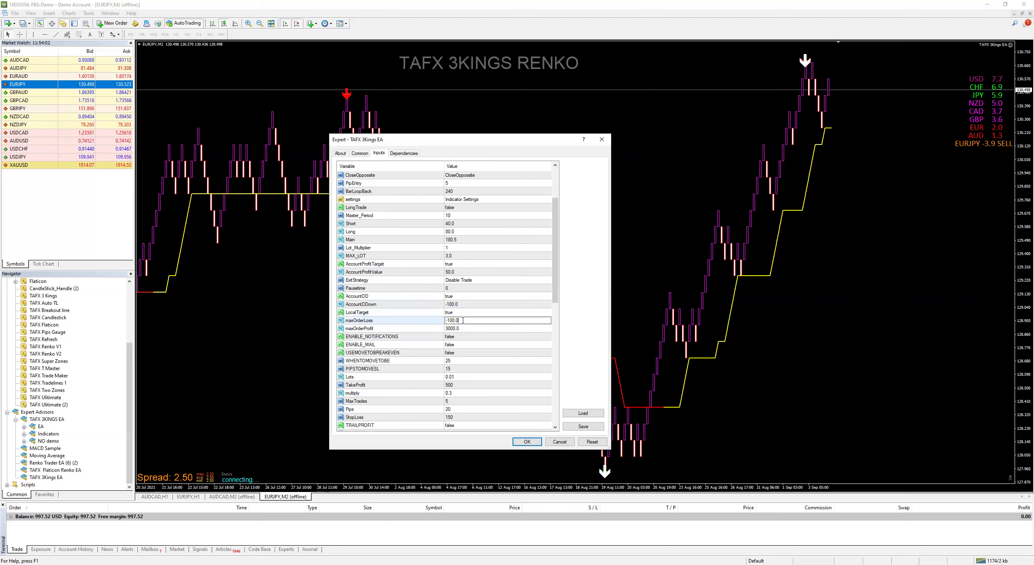
pyautogui.write('-20')
pyautogui.click(471, 329)
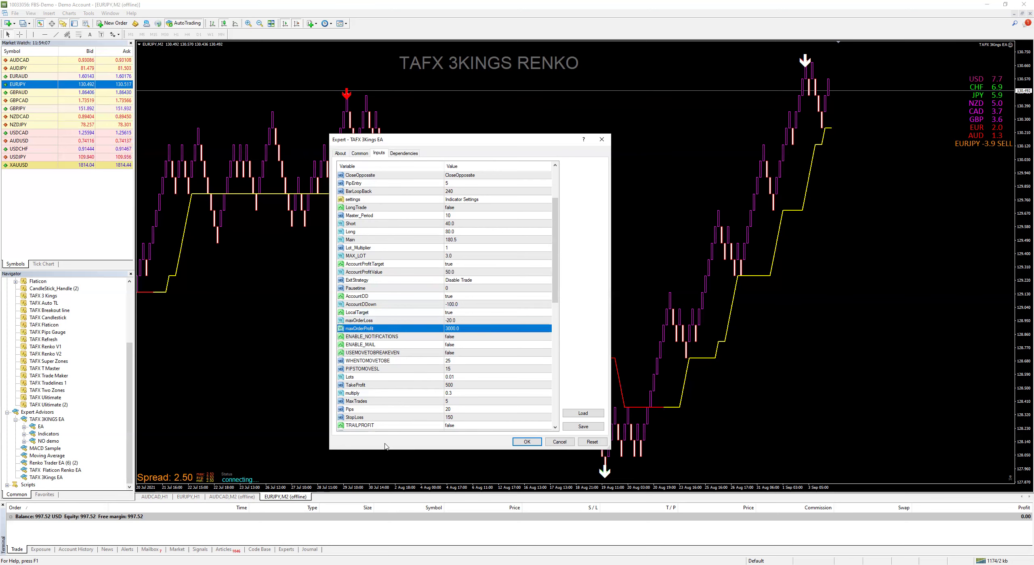
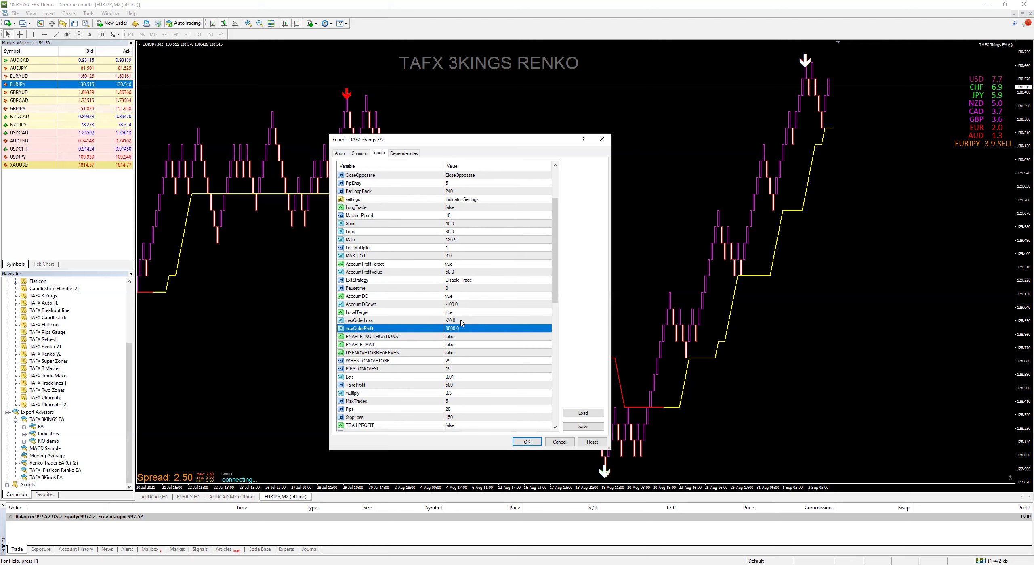
# - Lower maxOrderProfit from 3000.0 to 30.0, leaving USEMOVETOBREAKEVEN at false
pyautogui.click(461, 321)
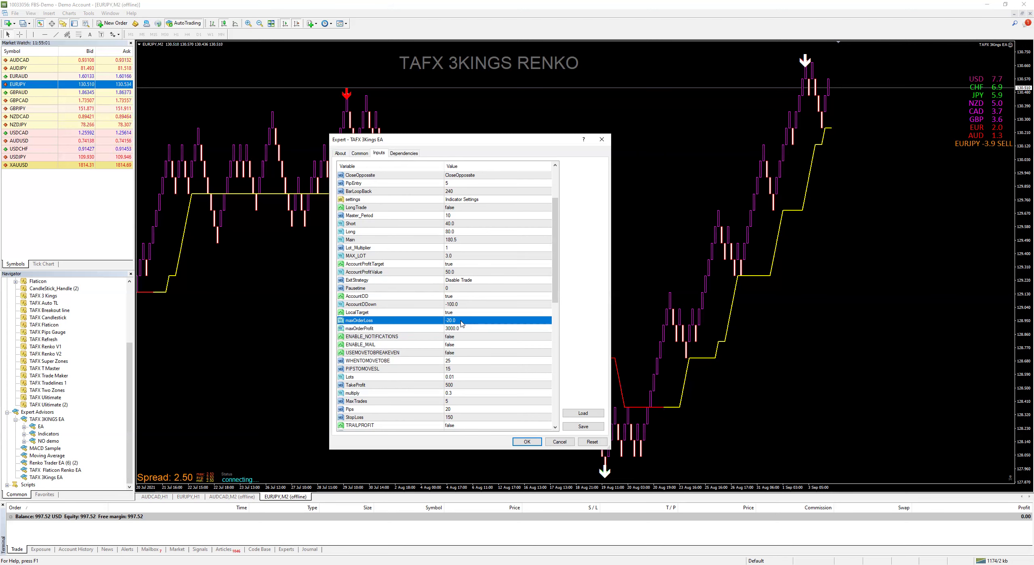
pyautogui.doubleClick(466, 329)
pyautogui.write('30')
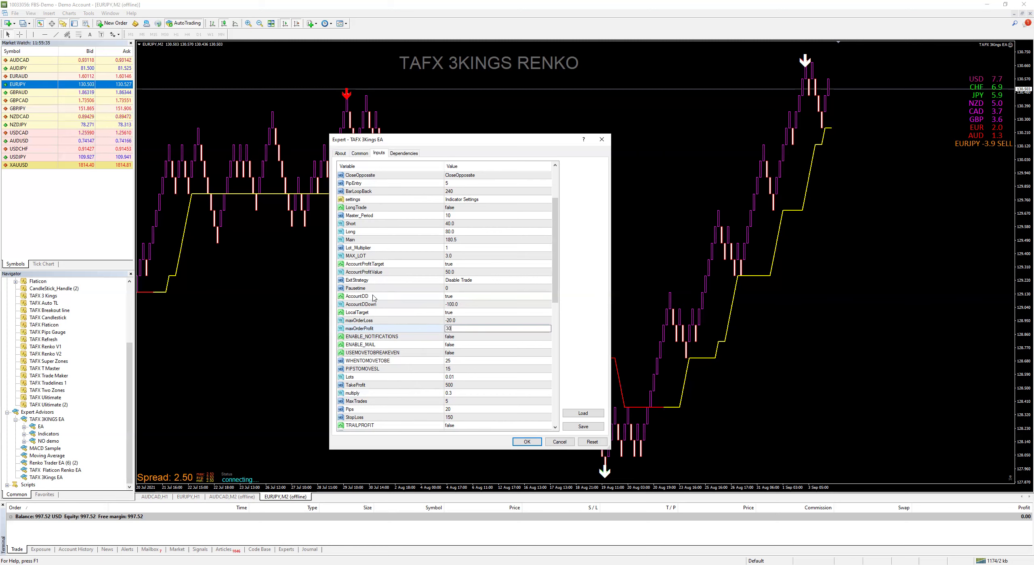
pyautogui.click(458, 338)
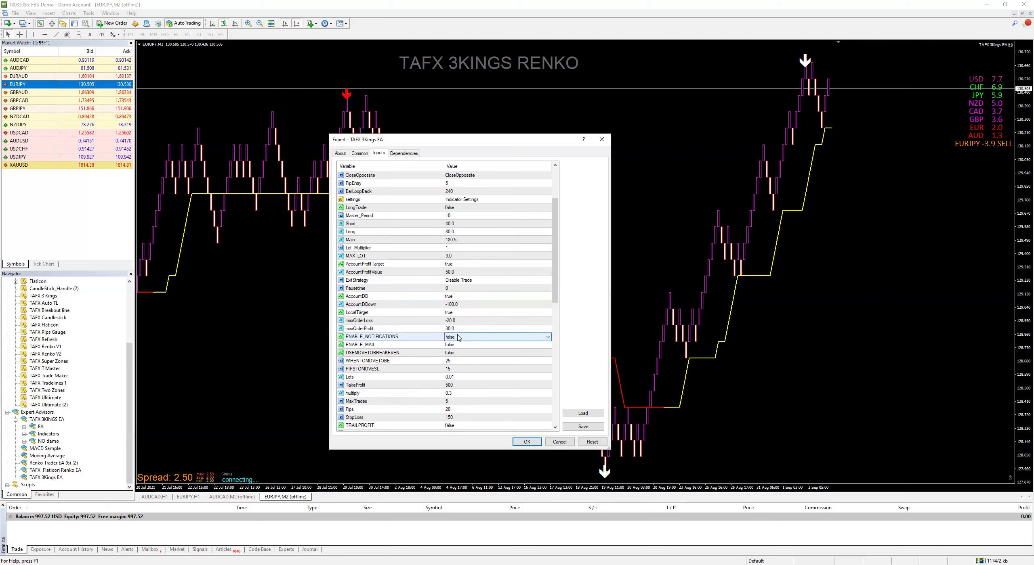
pyautogui.click(460, 353)
pyautogui.click(460, 353)
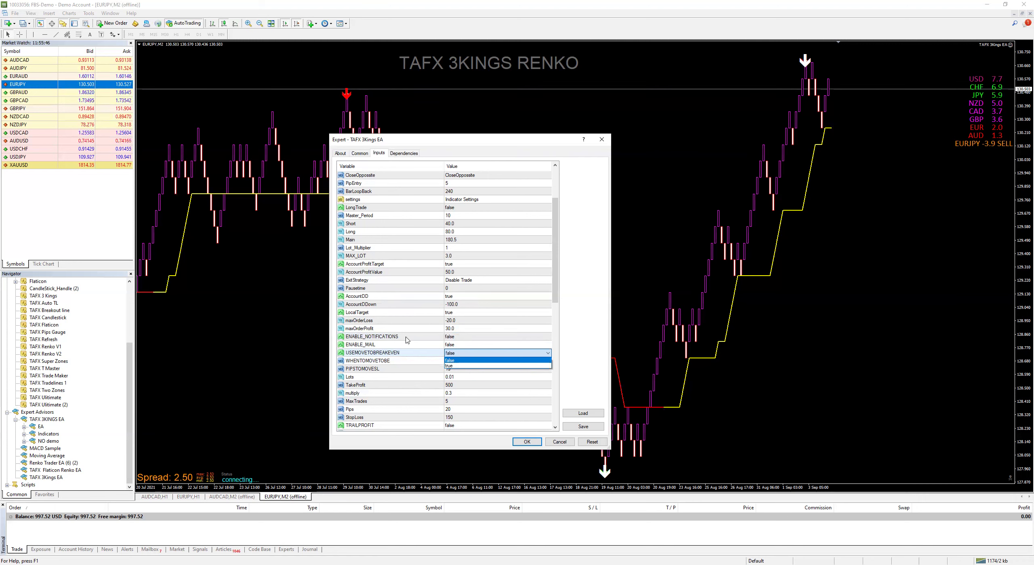
pyautogui.click(458, 338)
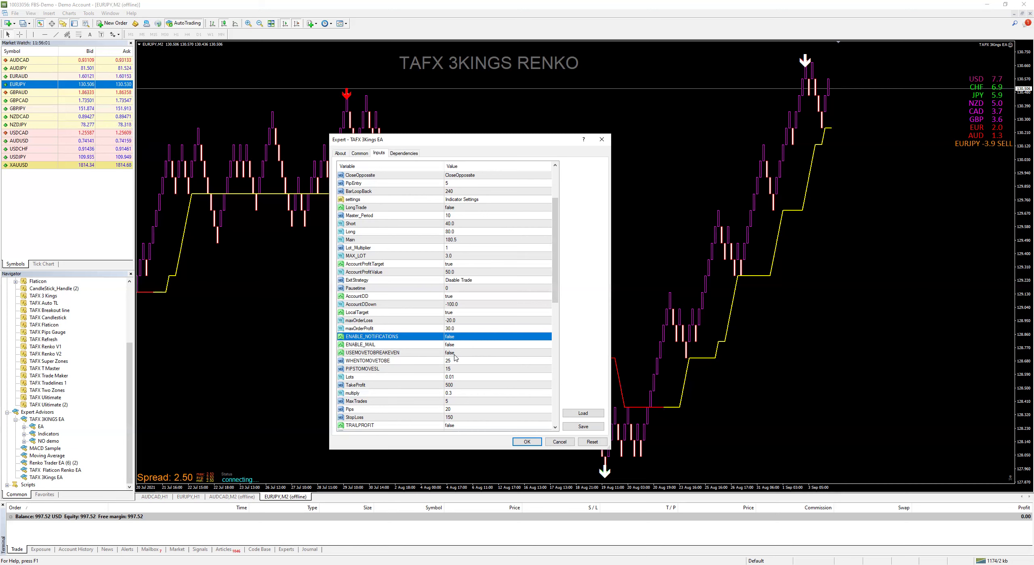
# - Set USEMOVETOBREAKEVEN to true, keep WHENTOMOVETOBE 25 and PIPSTOMOVESL 15, and close the settings
pyautogui.click(455, 353)
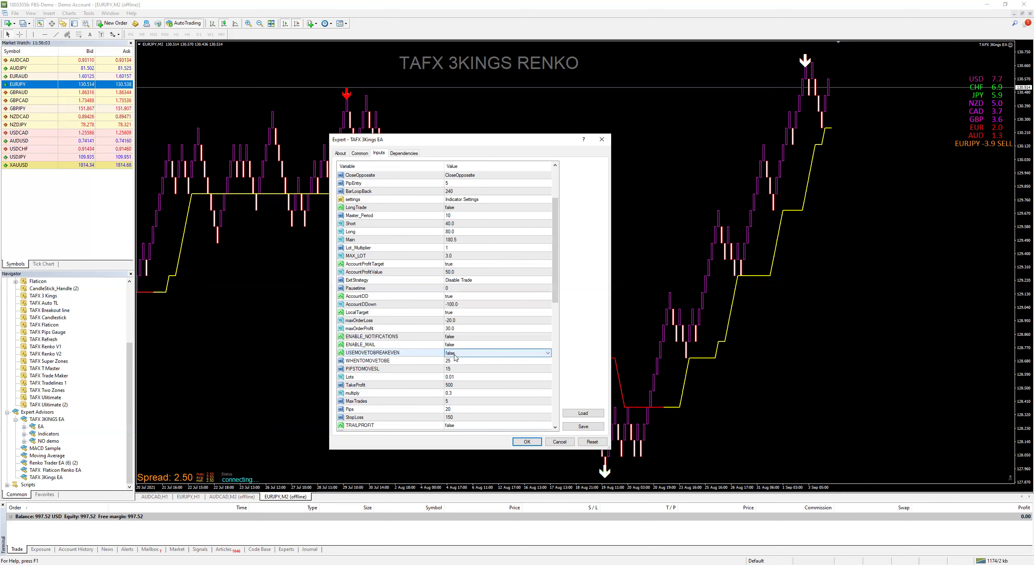
pyautogui.click(455, 357)
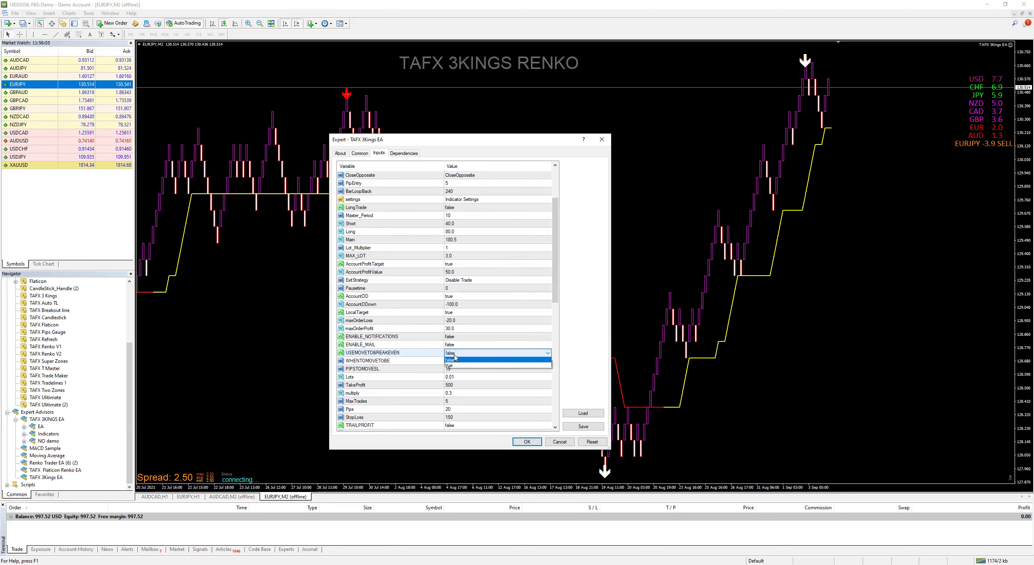
pyautogui.click(454, 369)
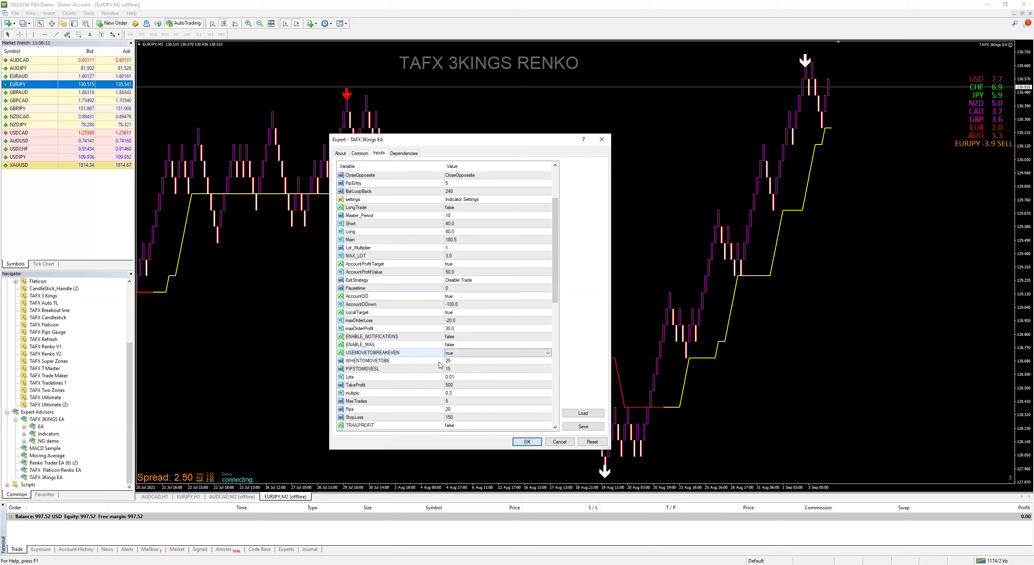
pyautogui.doubleClick(455, 360)
pyautogui.doubleClick(448, 369)
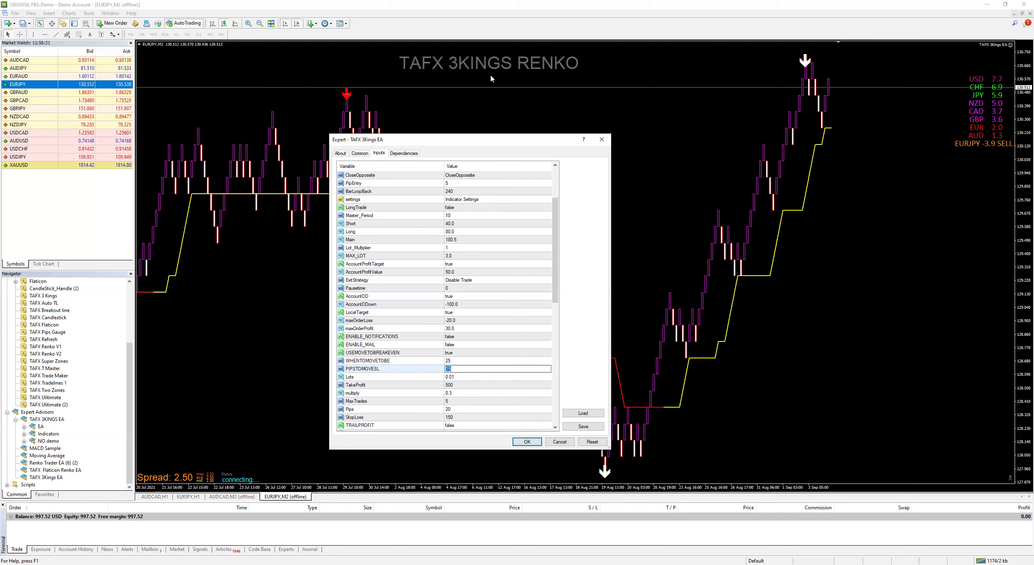
pyautogui.press('Return')
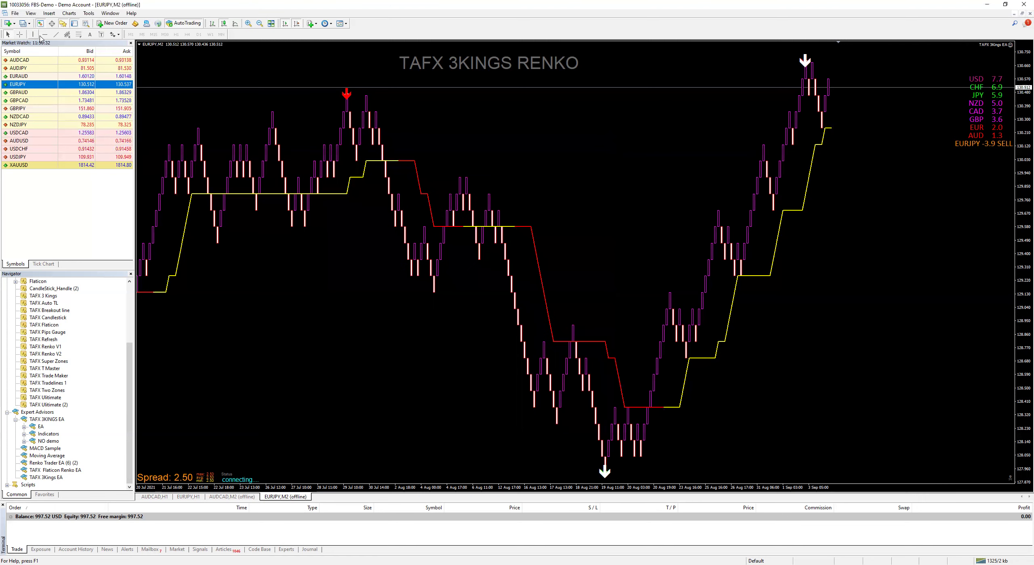
# - Place two horizontal price lines on the EURJPY Renko chart
pyautogui.click(653, 390)
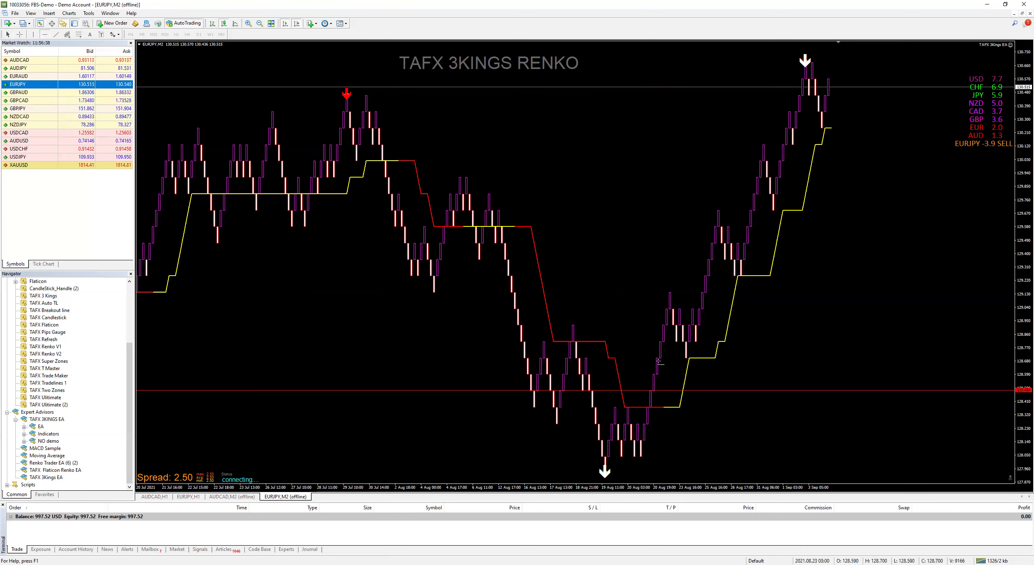
pyautogui.click(660, 343)
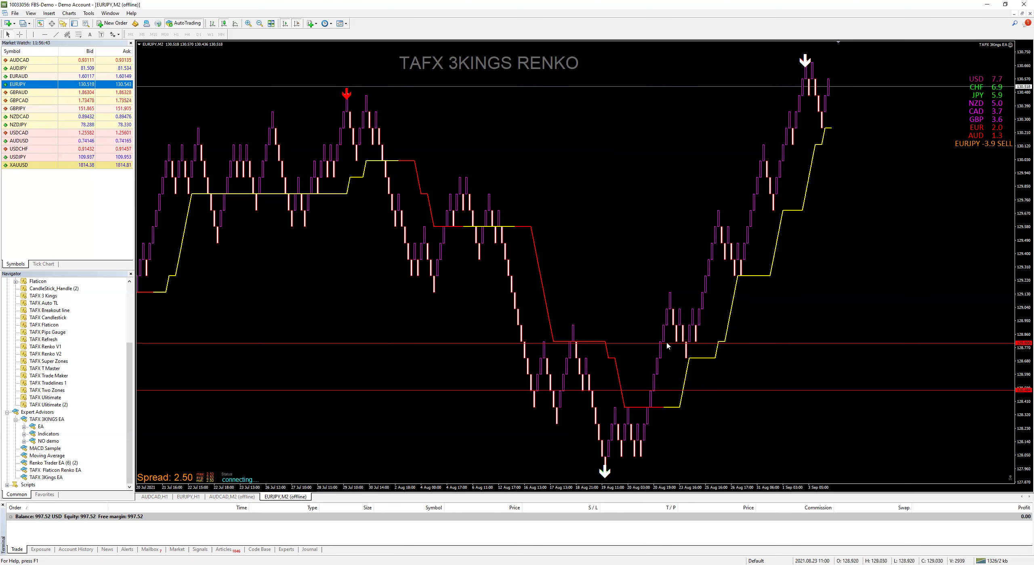
pyautogui.rightClick(666, 345)
pyautogui.click(695, 347)
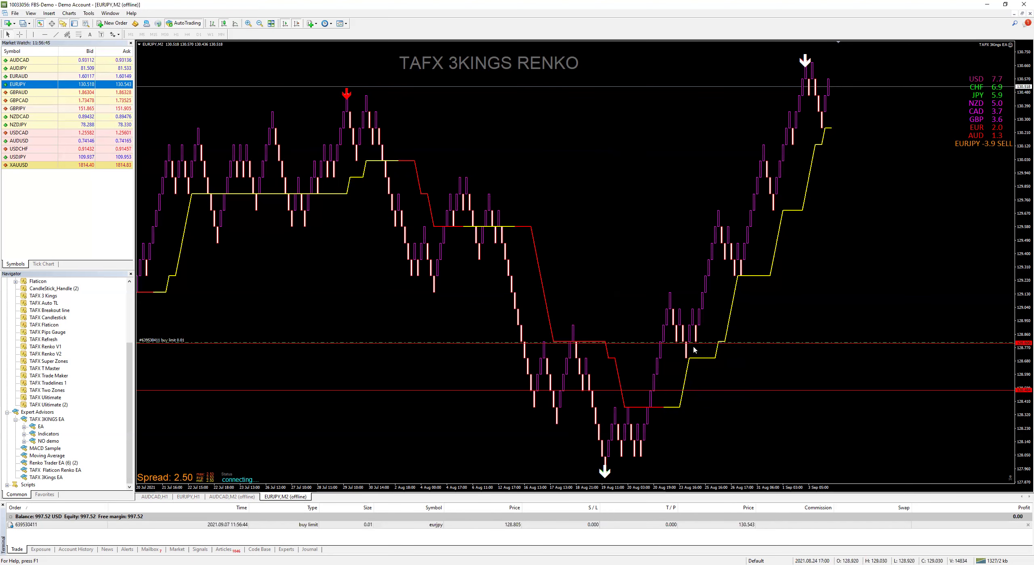
# - Delete the accidental buy limit order and select both horizontal lines
pyautogui.rightClick(695, 347)
pyautogui.click(711, 358)
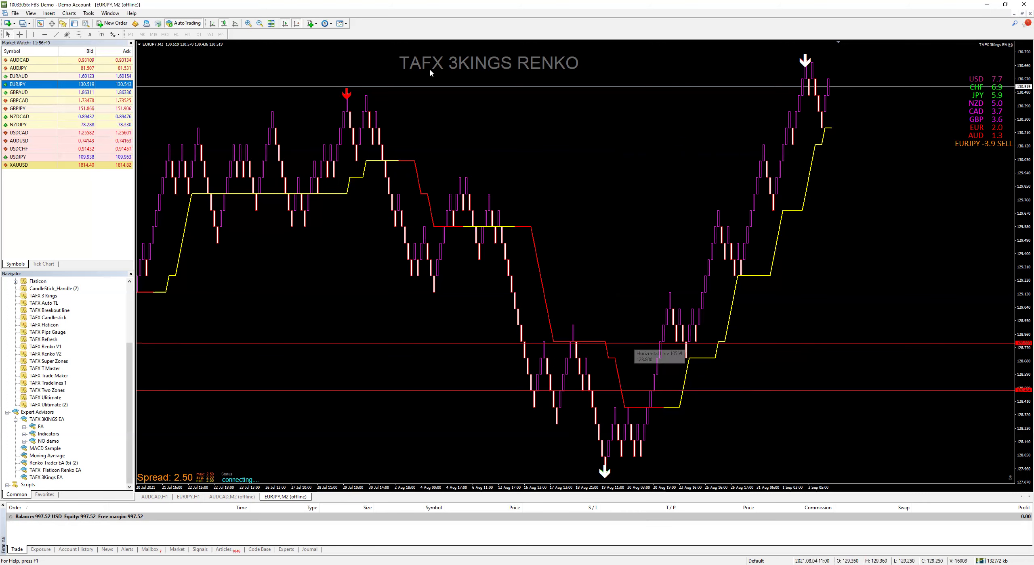
pyautogui.hotkey('ctrl', 'b')
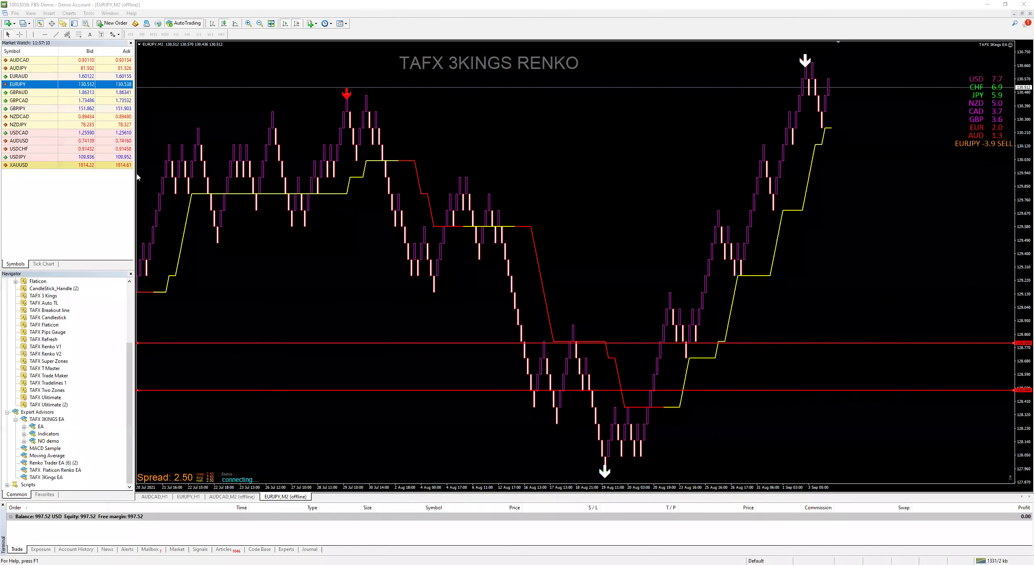
pyautogui.click(46, 36)
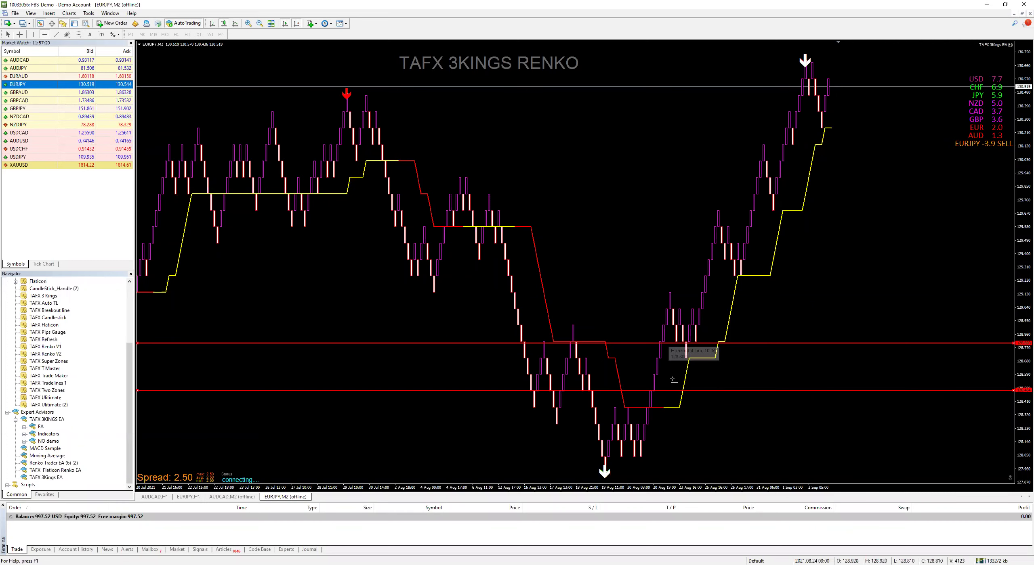
# - Add a horizontal line at 128.697 and colour it lime
pyautogui.click(658, 359)
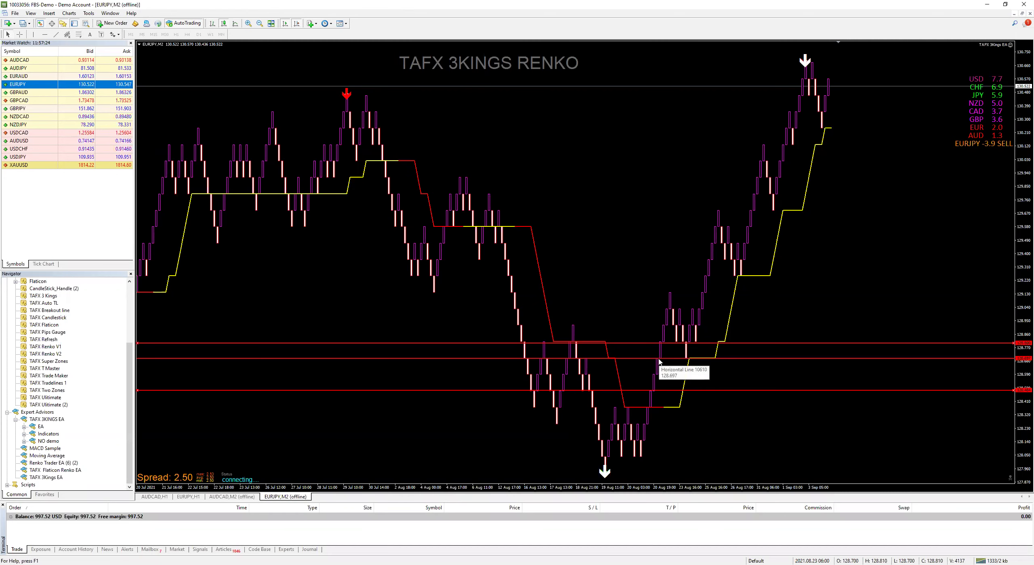
pyautogui.rightClick(659, 360)
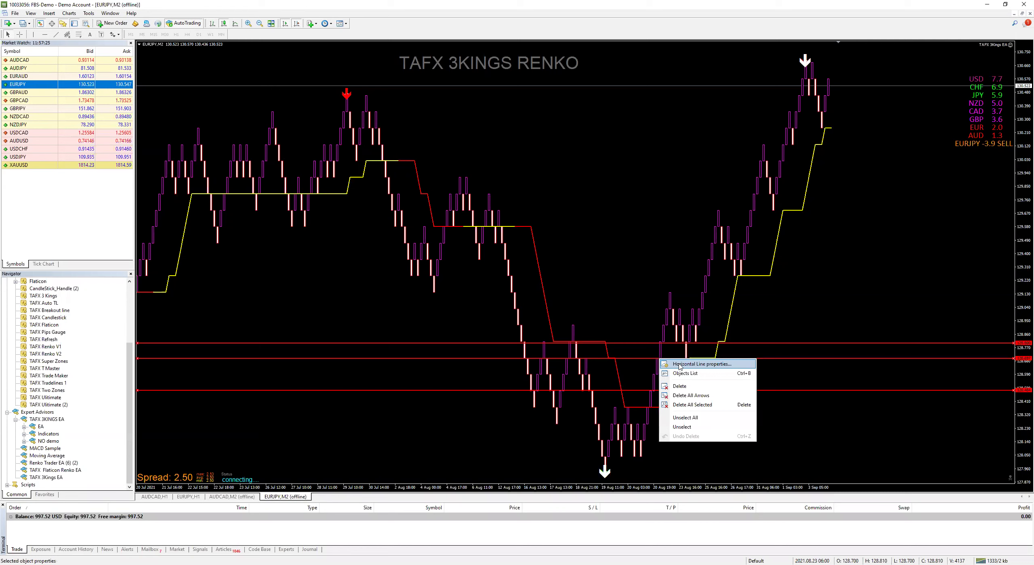
pyautogui.click(678, 365)
pyautogui.click(522, 292)
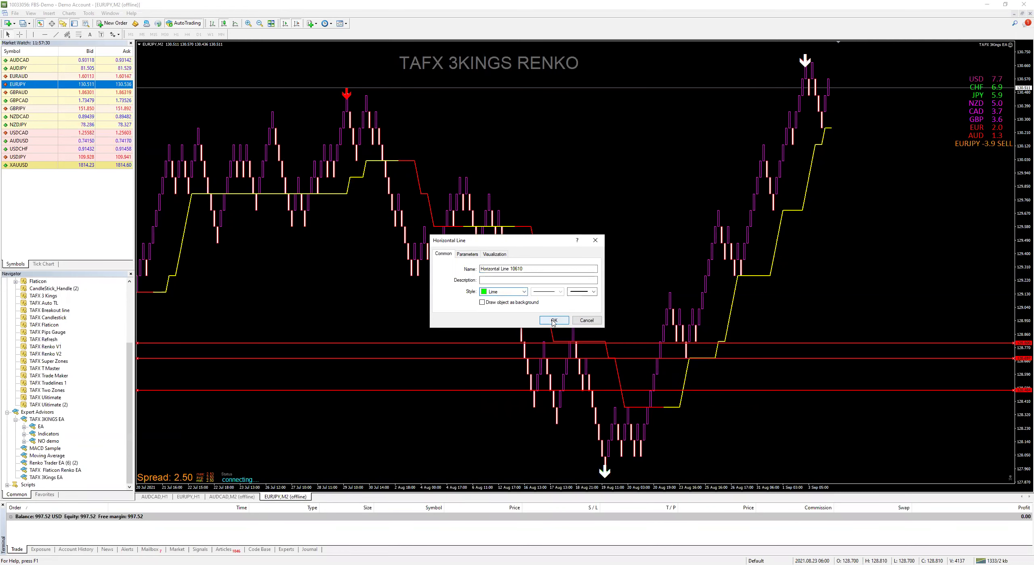
pyautogui.click(554, 321)
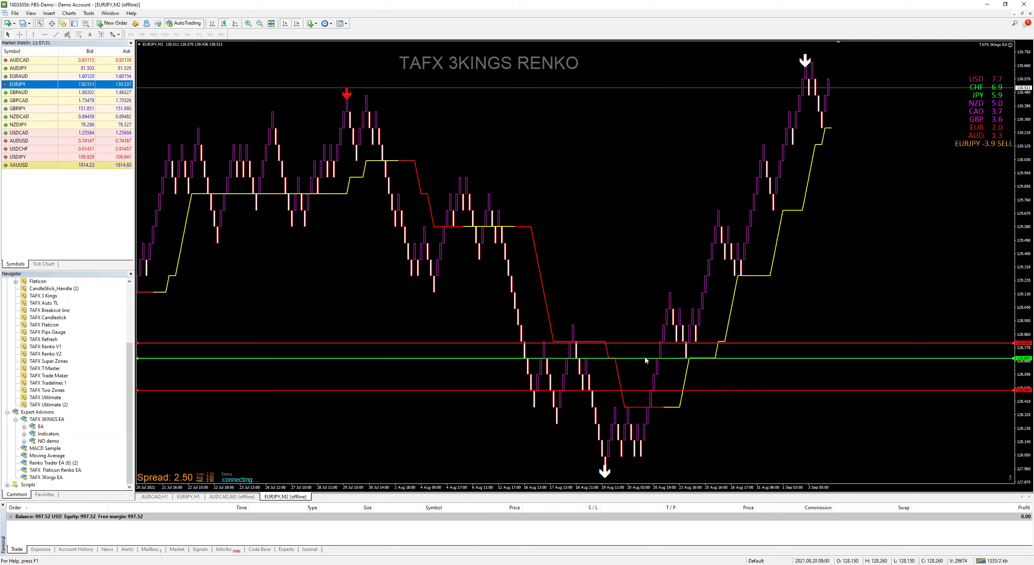
# - Recolour the middle horizontal line aqua and the upper line blue
pyautogui.doubleClick(568, 343)
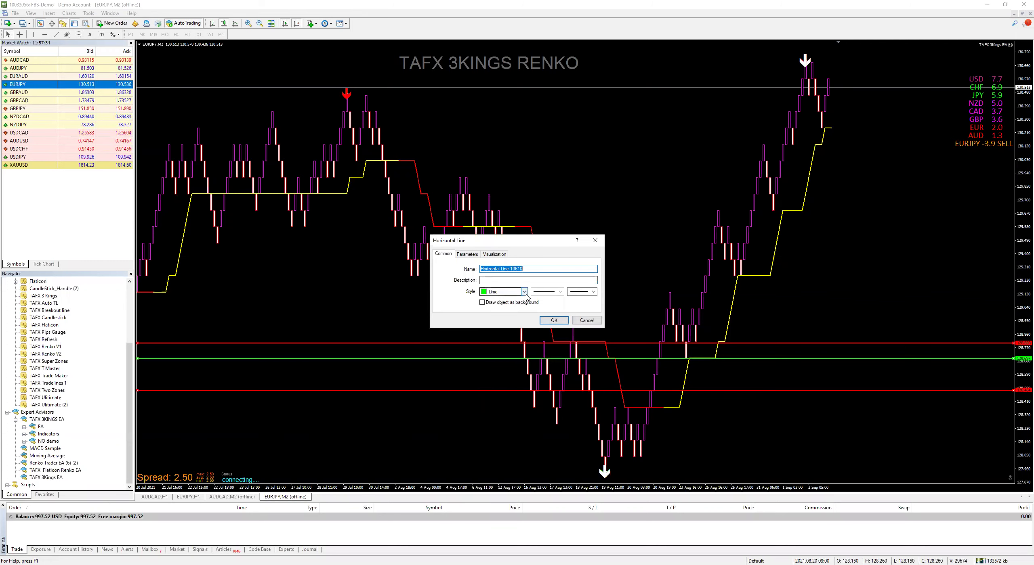
pyautogui.click(503, 292)
pyautogui.click(506, 342)
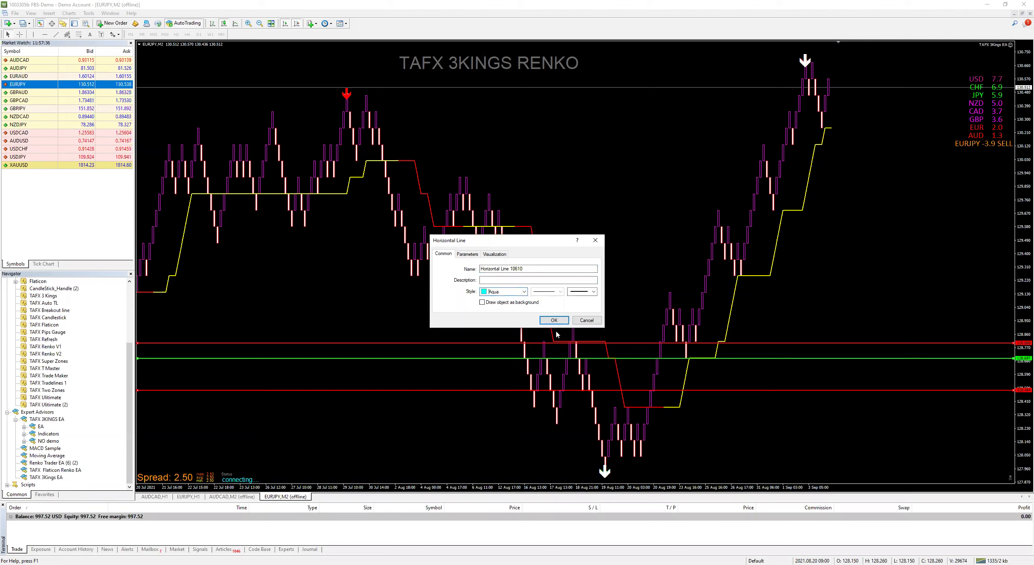
pyautogui.click(554, 321)
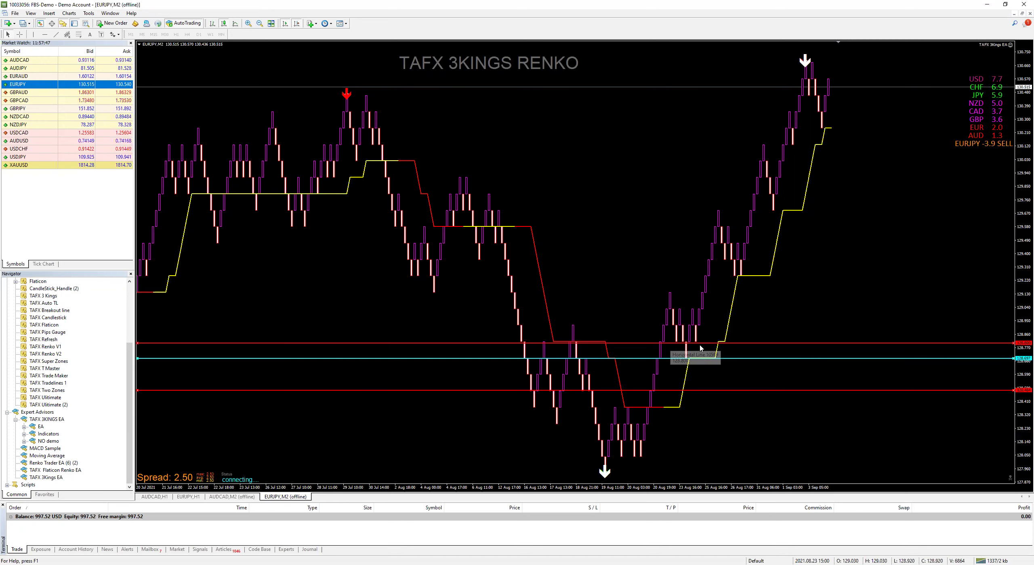
pyautogui.click(524, 292)
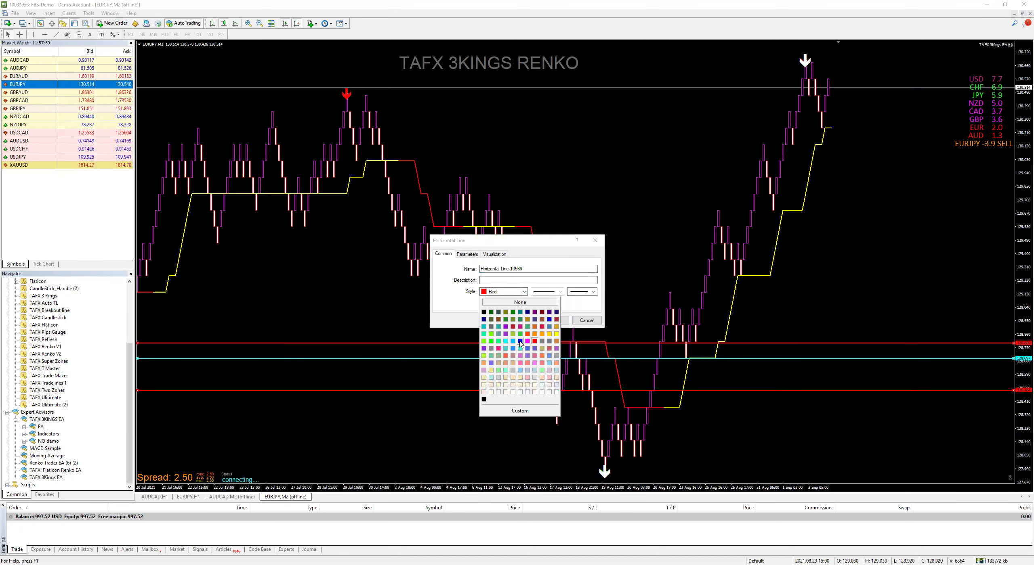
pyautogui.click(520, 342)
pyautogui.click(556, 321)
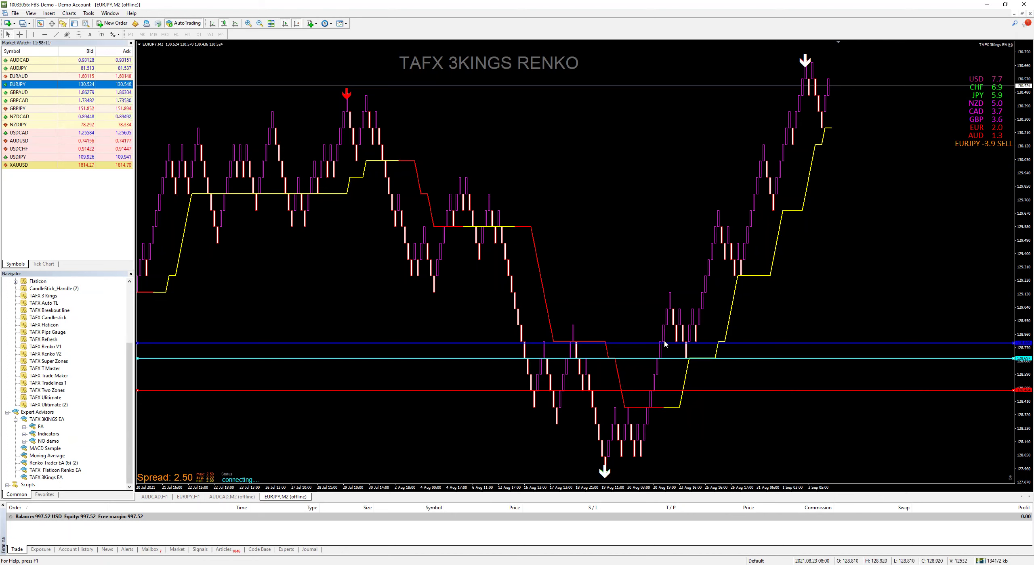
# - Reopen the EA inputs, set USEMOVETOBREAKEVEN to true, and move the window left
pyautogui.click(1011, 45)
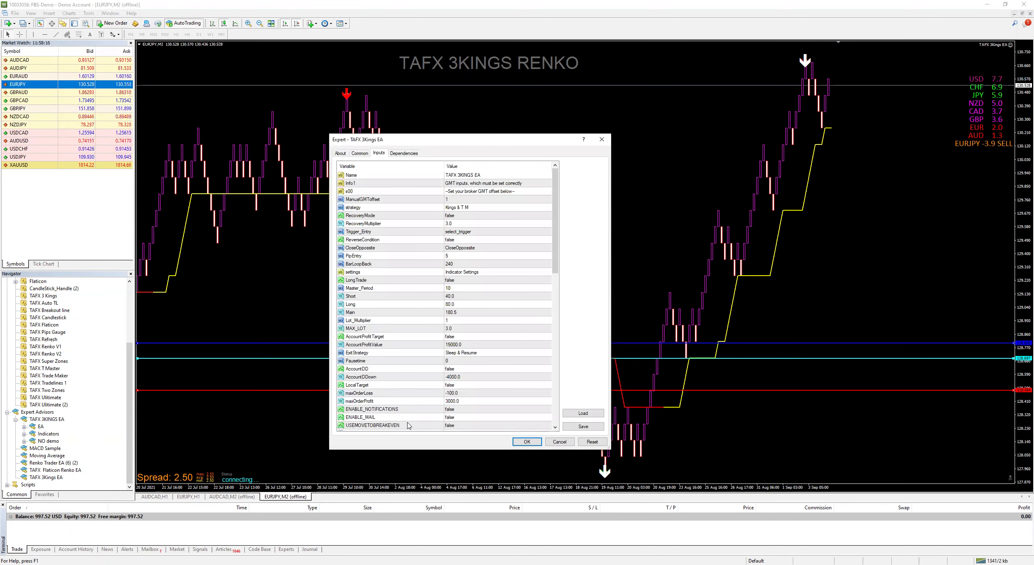
pyautogui.scroll(-2, 408, 426)
pyautogui.click(455, 377)
pyautogui.click(456, 378)
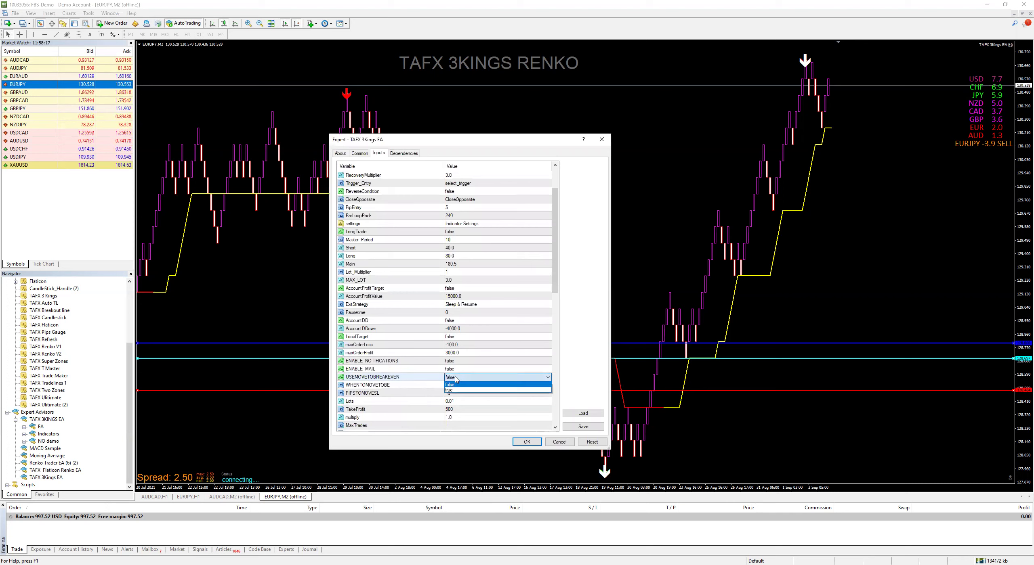
pyautogui.click(450, 391)
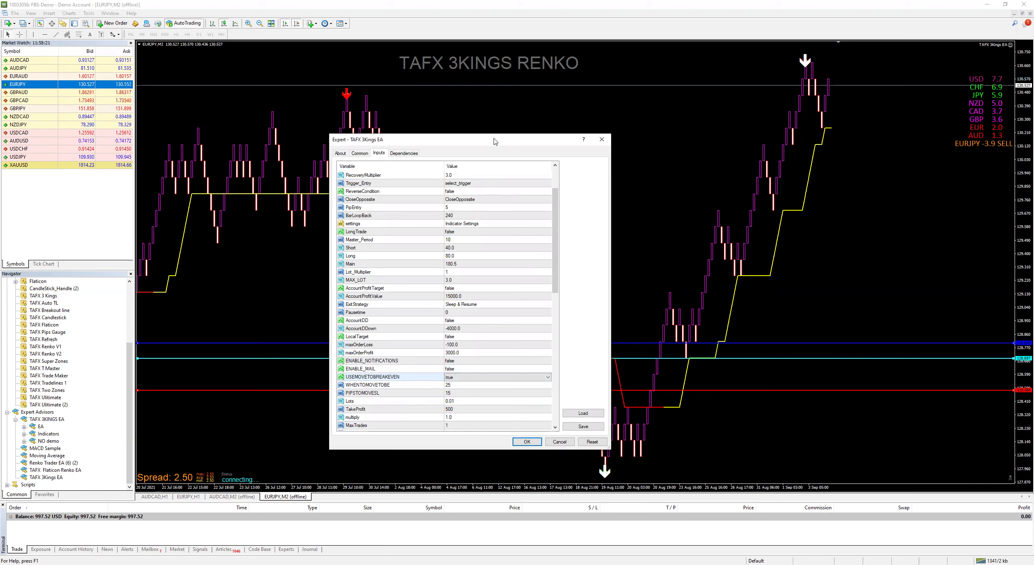
pyautogui.moveTo(494, 141); pyautogui.dragTo(411, 147)
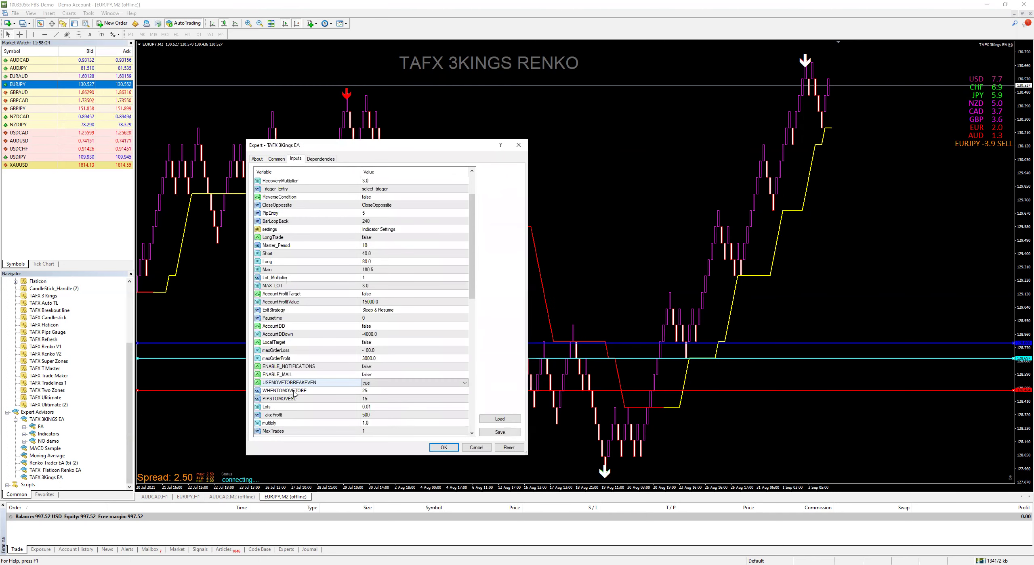
# - Keep WHENTOMOVETOBE at 25 and enter 1 as the PIPSTOMOVESL value
pyautogui.click(373, 399)
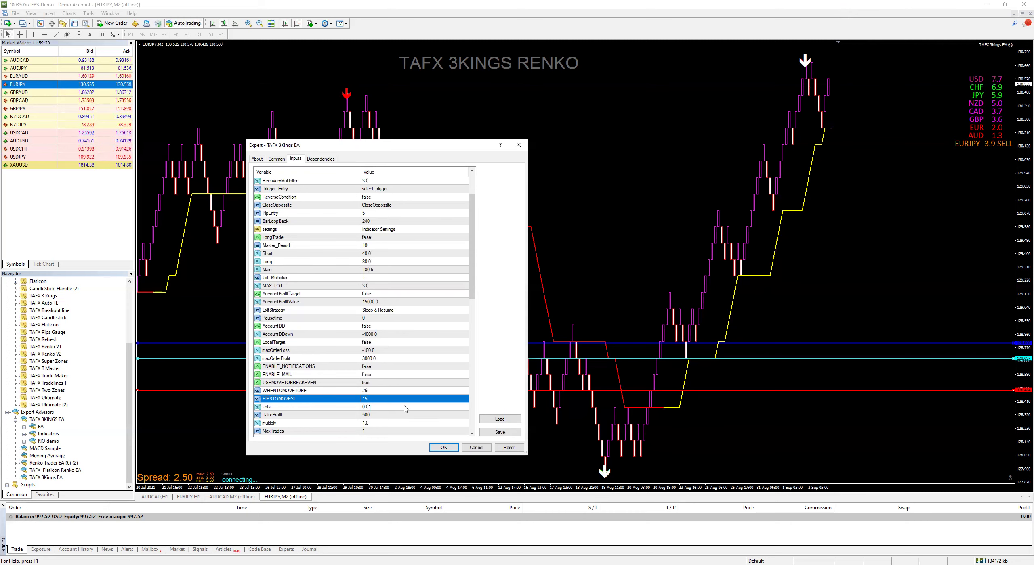
pyautogui.doubleClick(372, 391)
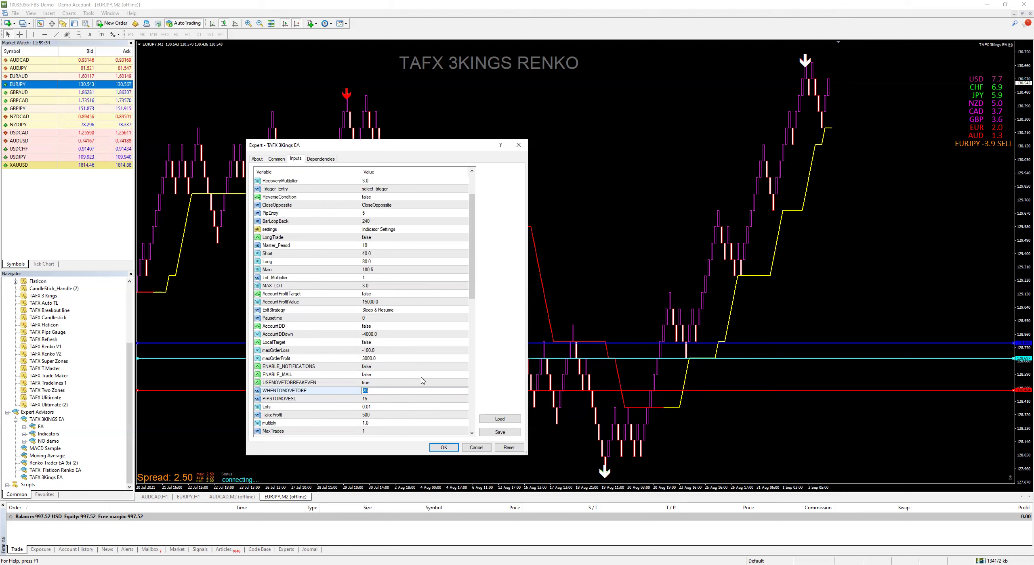
pyautogui.click(372, 400)
pyautogui.write('1')
pyautogui.scroll(1, 373, 405)
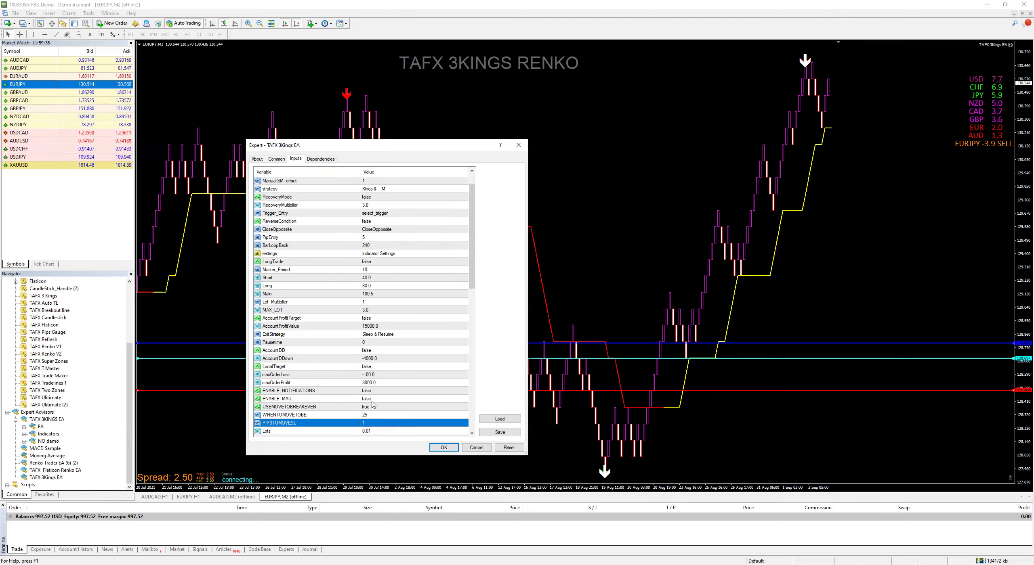
pyautogui.scroll(-2, 372, 405)
pyautogui.click(370, 375)
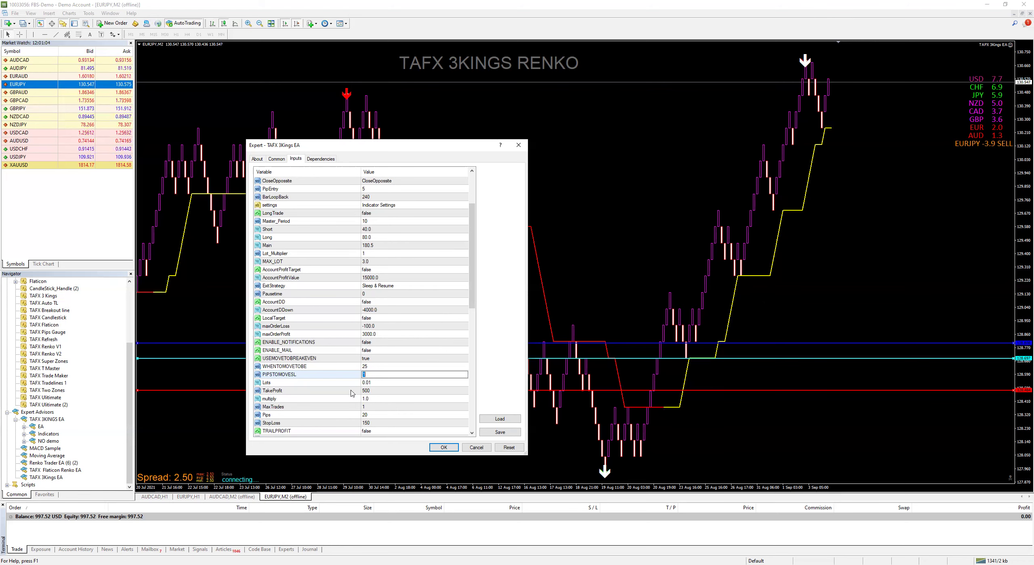
# - Commit PIPSTOMOVESL as 1 and change TakeProfit from 500 to 50
pyautogui.click(378, 394)
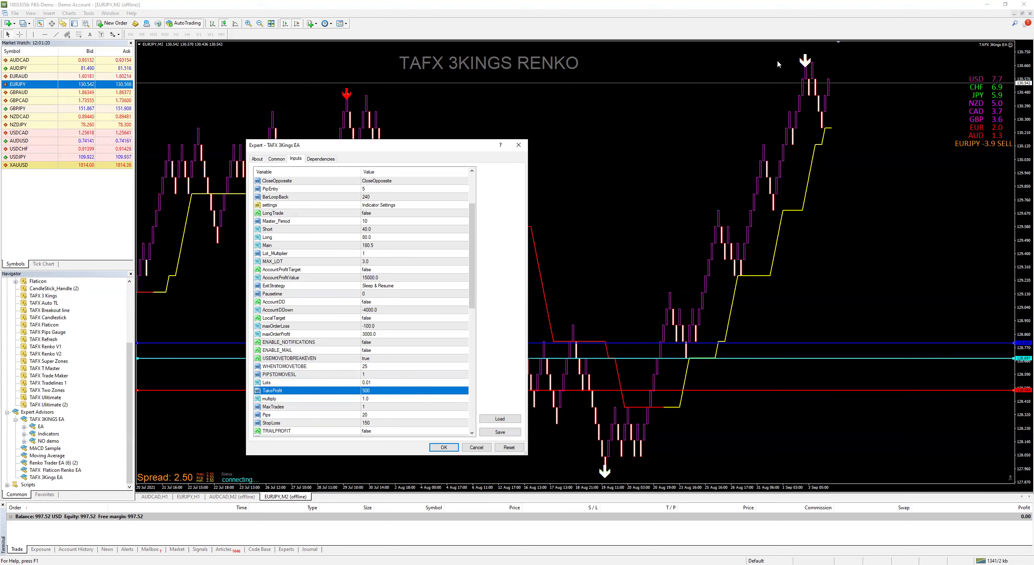
pyautogui.doubleClick(374, 392)
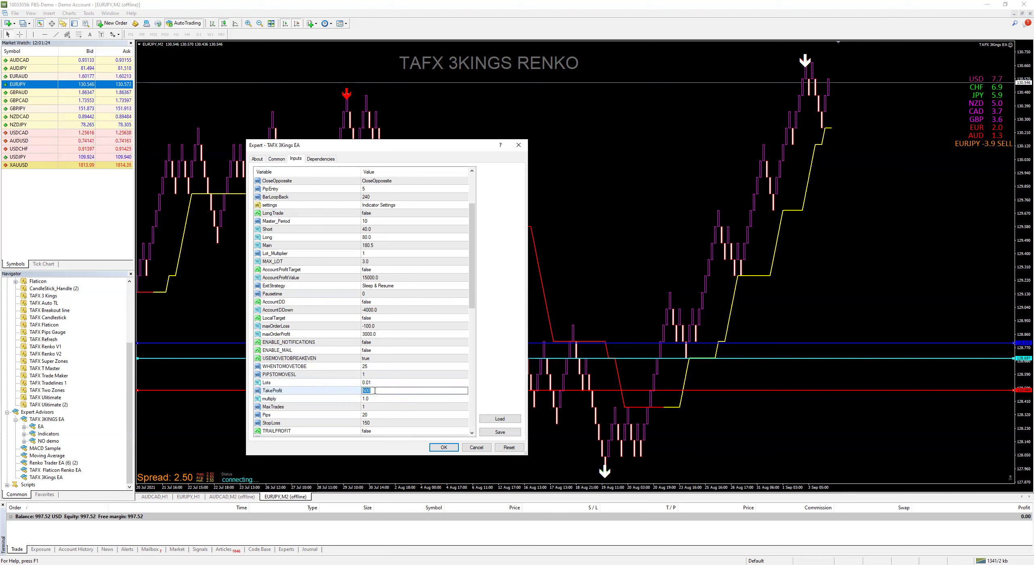
pyautogui.write('100')
pyautogui.doubleClick(381, 393)
pyautogui.write('5')
# - Lower the StopLoss input from 150 to 50
pyautogui.scroll(-2, 394, 409)
pyautogui.click(378, 376)
pyautogui.click(379, 376)
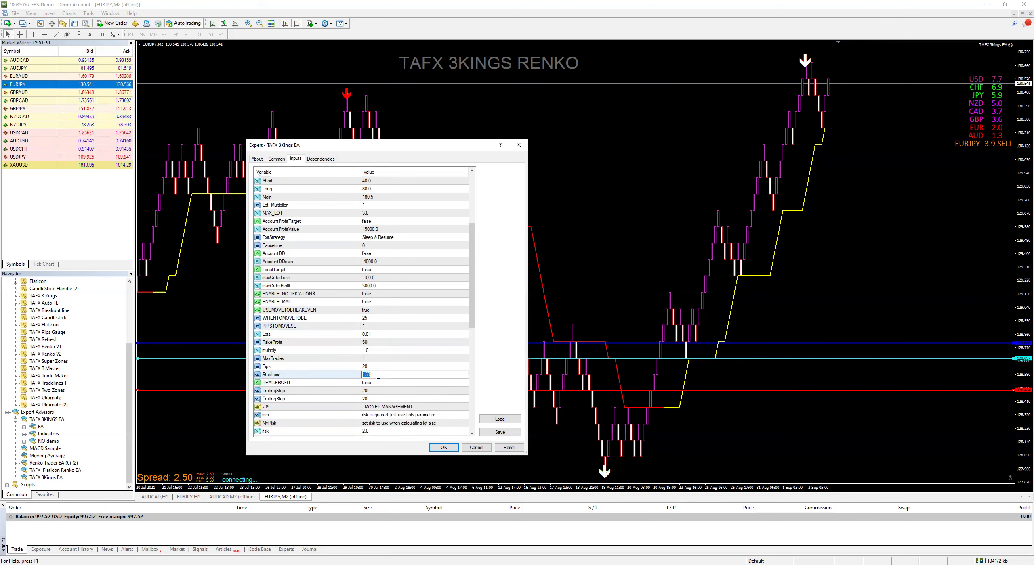
pyautogui.write('50')
pyautogui.scroll(-4, 444, 297)
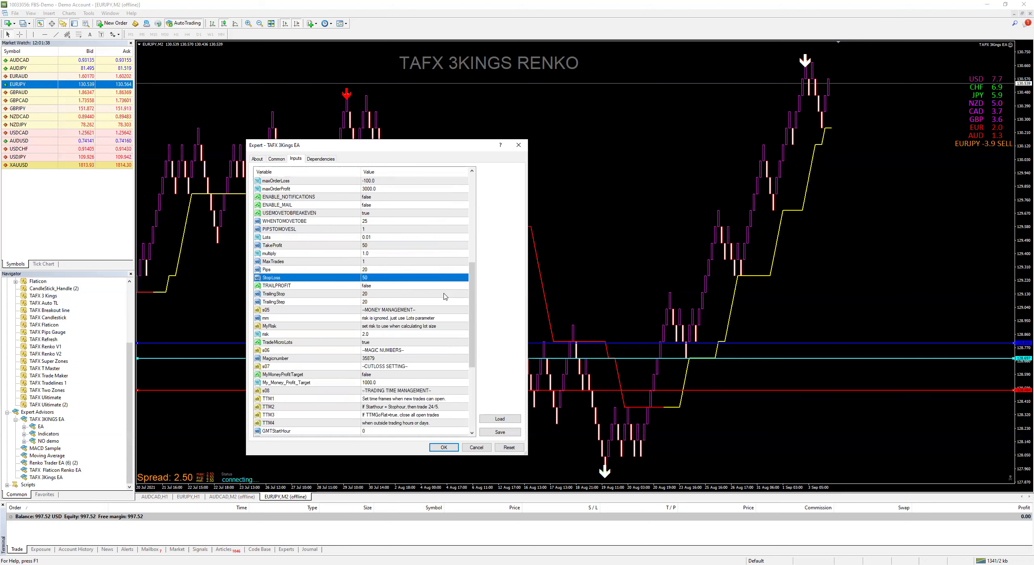
pyautogui.doubleClick(390, 358)
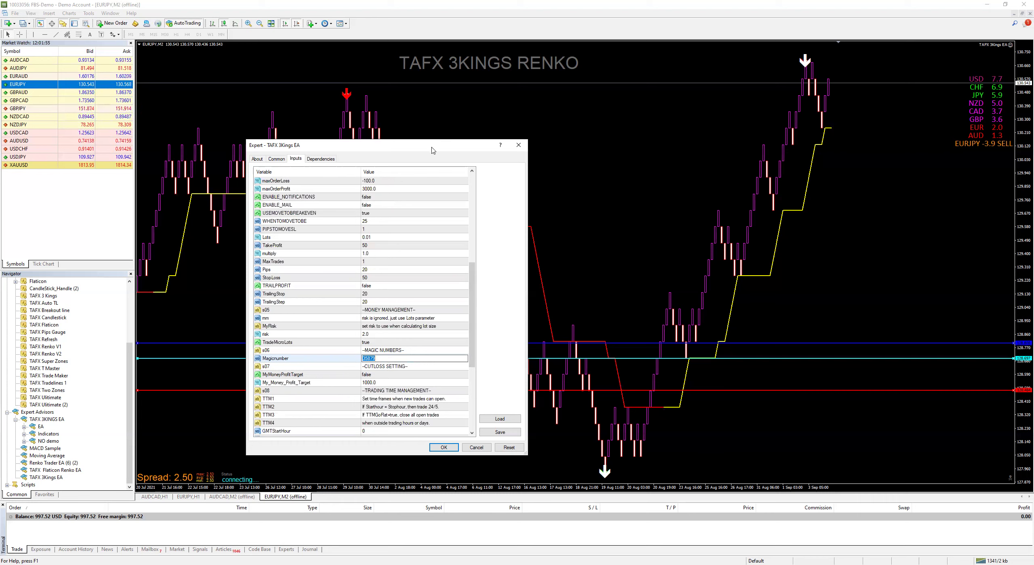
pyautogui.moveTo(473, 274); pyautogui.dragTo(473, 268)
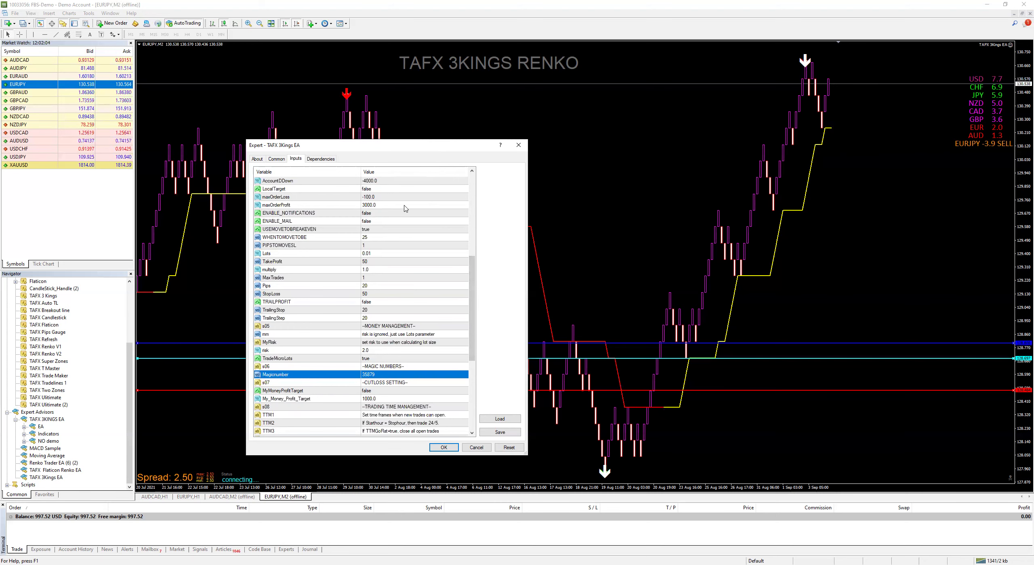
pyautogui.moveTo(473, 272); pyautogui.dragTo(472, 223)
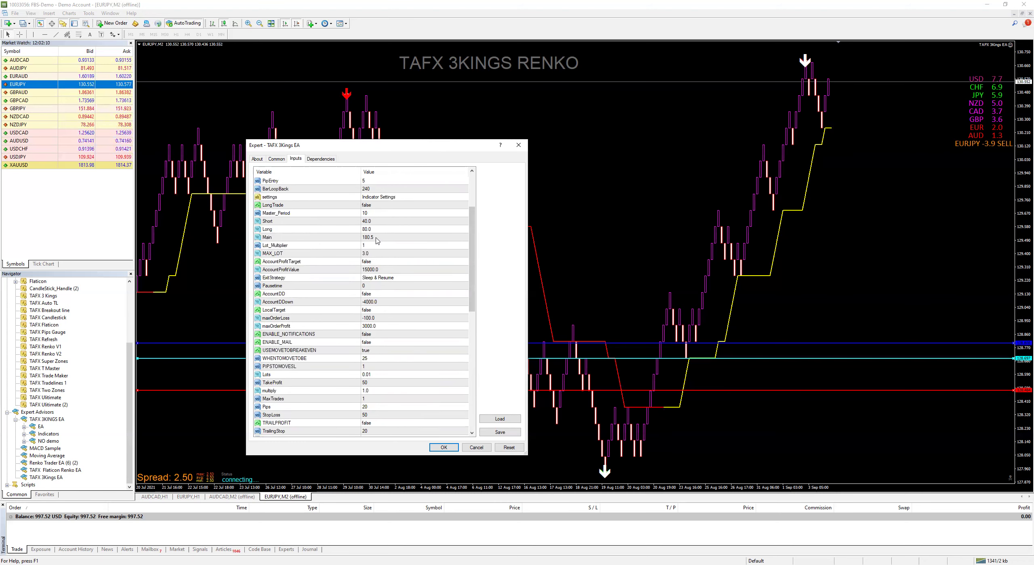
pyautogui.scroll(-1, 393, 290)
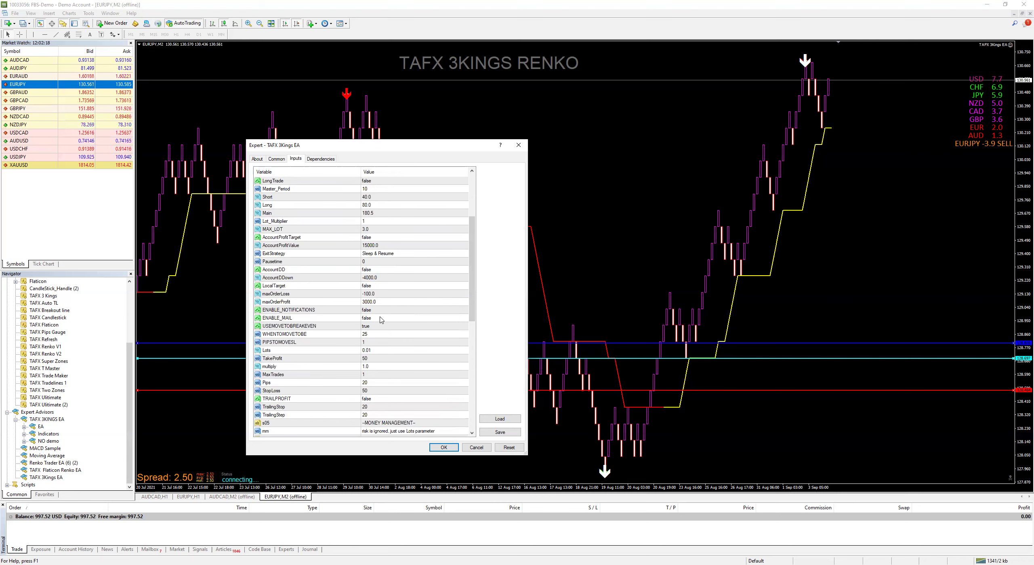
pyautogui.scroll(1, 380, 320)
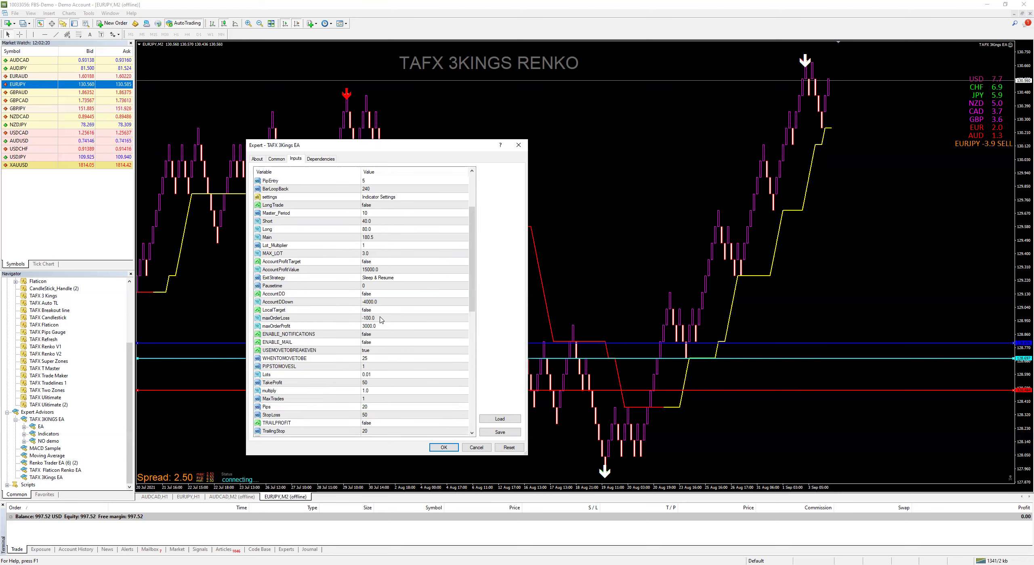
pyautogui.scroll(4, 380, 319)
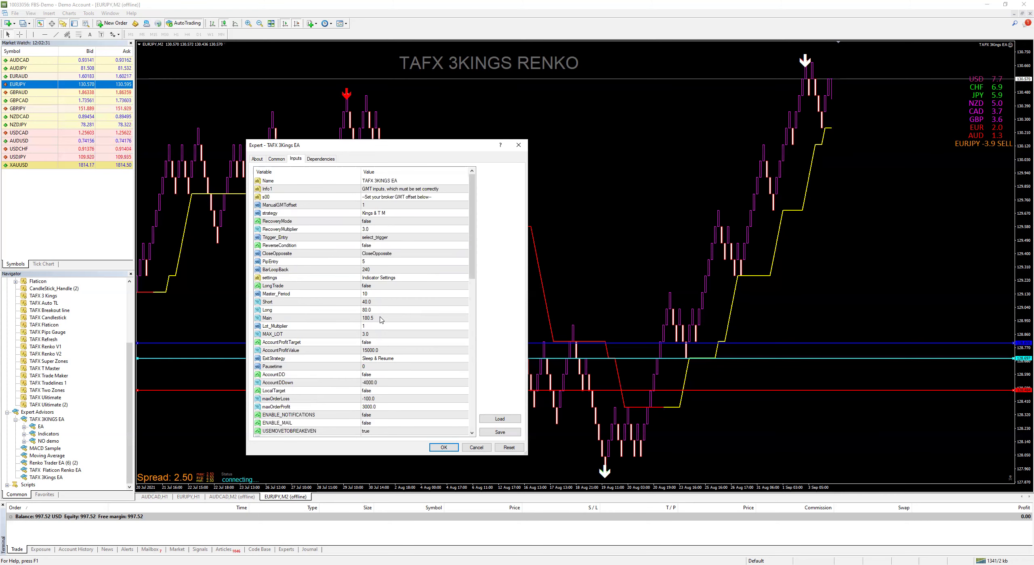
pyautogui.scroll(-3, 380, 319)
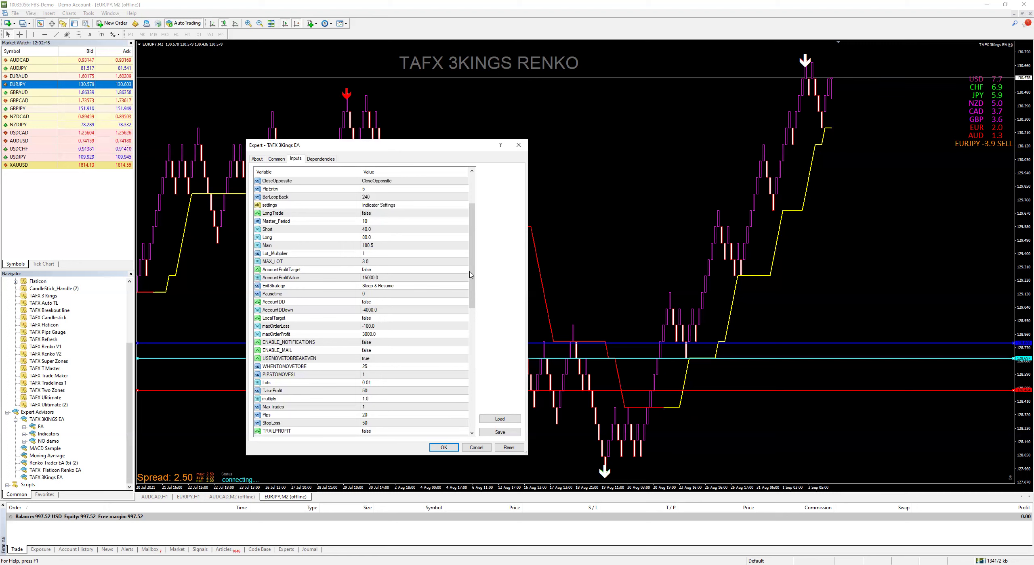
pyautogui.moveTo(473, 273); pyautogui.dragTo(471, 253)
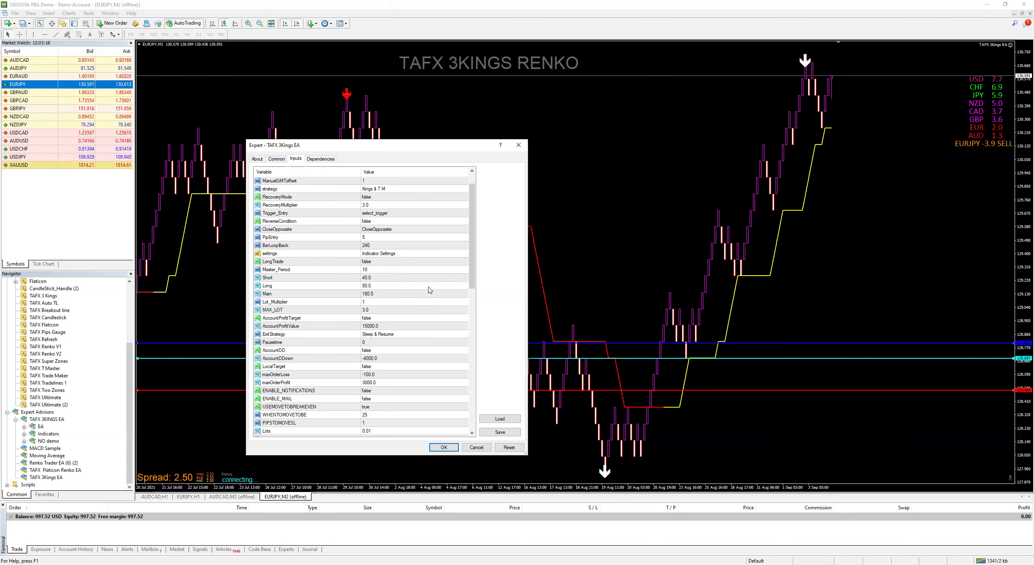
pyautogui.click(273, 160)
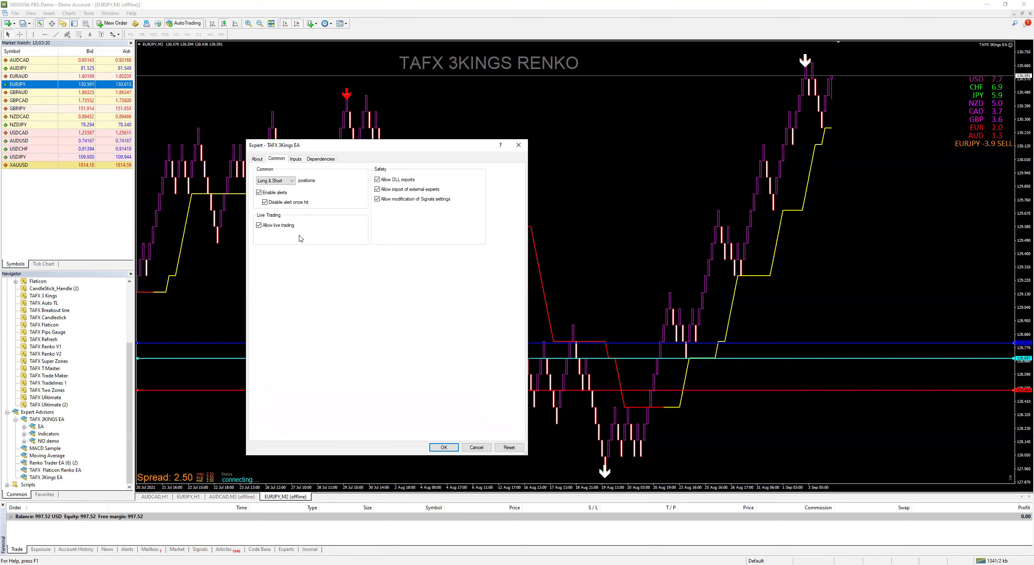
# - Confirm the edited TAFX 3Kings EA settings with OK on the EURJPY chart
pyautogui.click(443, 447)
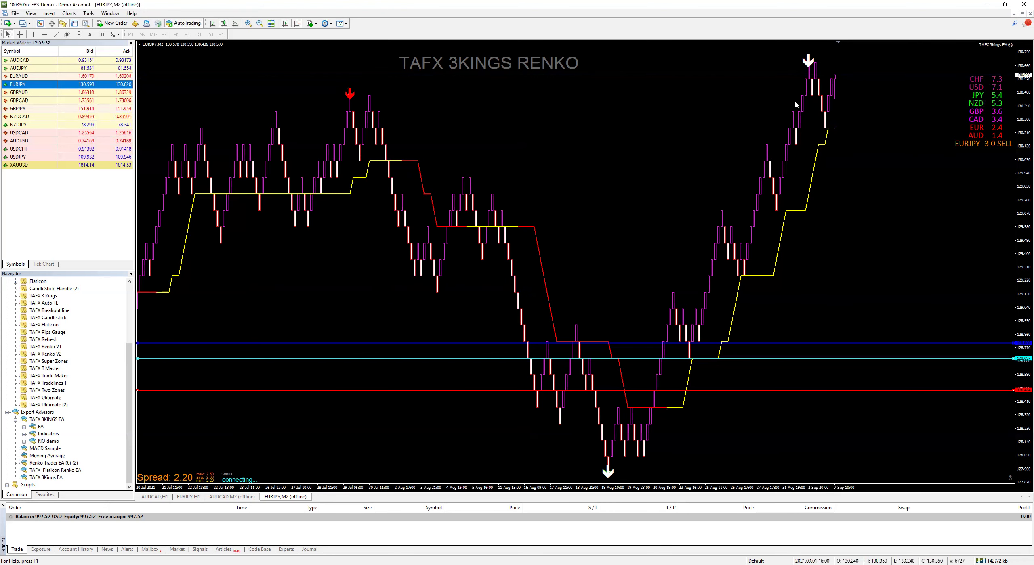
pyautogui.moveTo(664, 412)
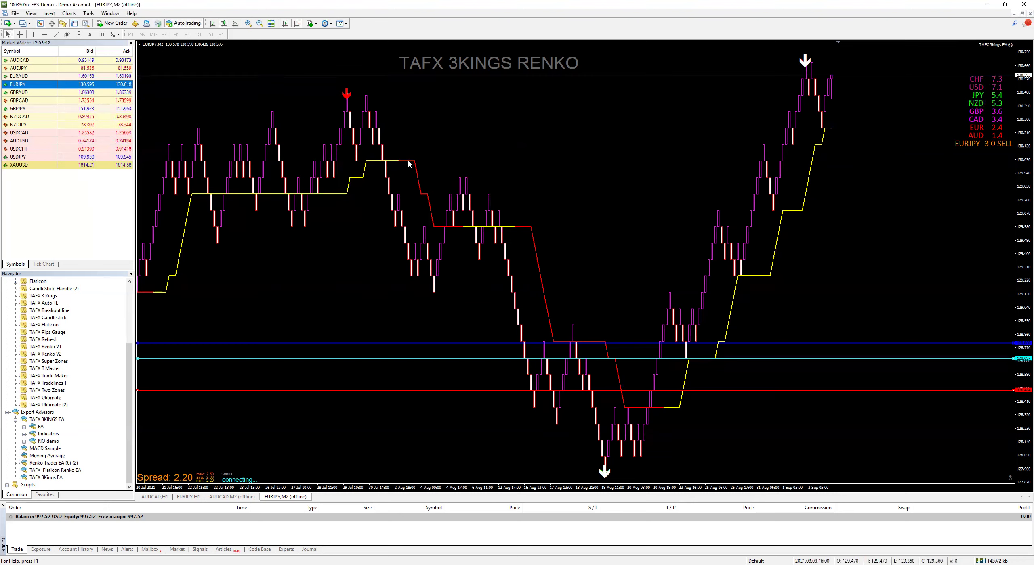
# - Load the TAFX Super Zones template and drag the price axis to reveal its zones
pyautogui.click(341, 24)
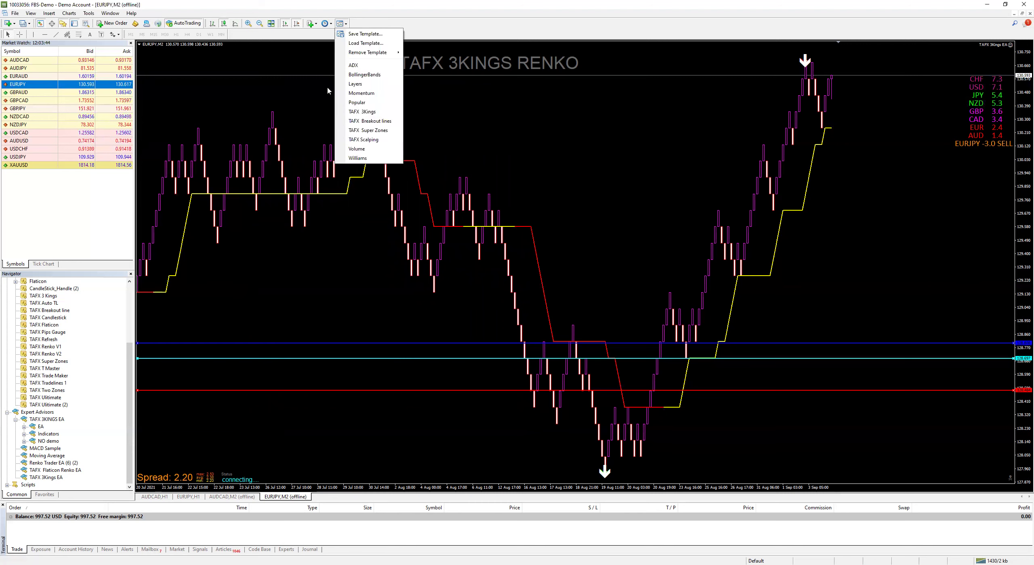
pyautogui.click(382, 133)
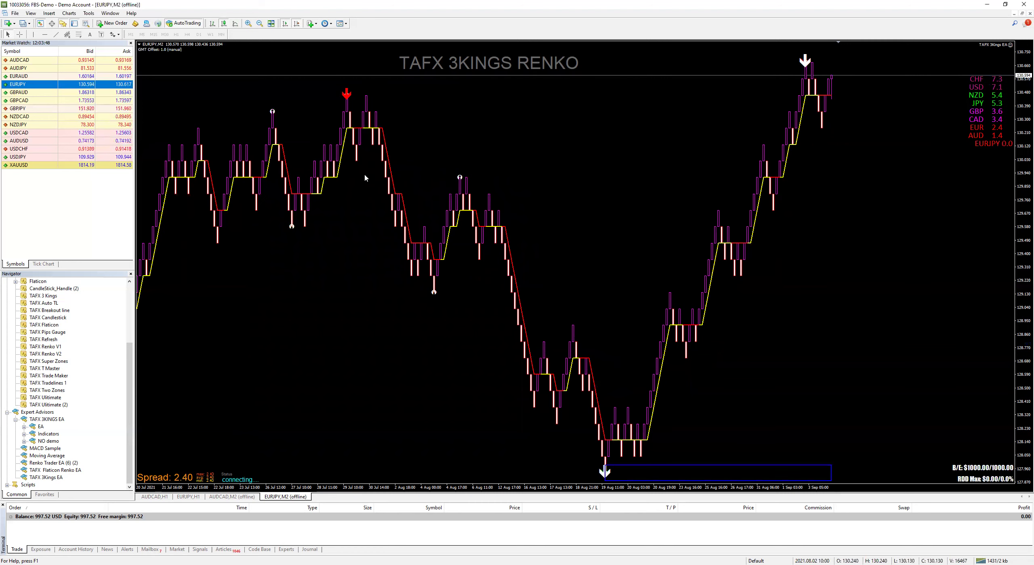
pyautogui.moveTo(1024, 111); pyautogui.dragTo(1024, 169)
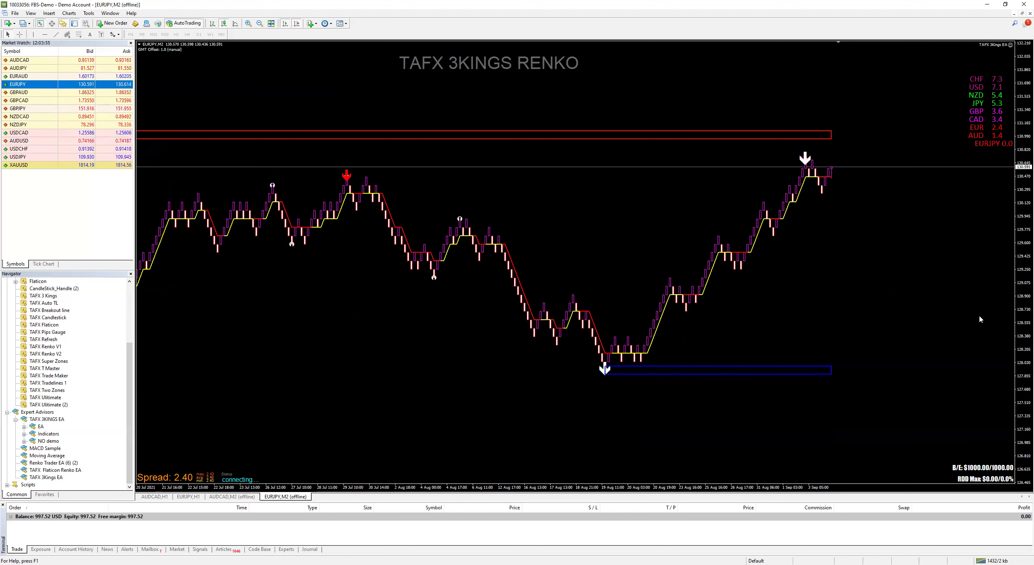
pyautogui.moveTo(1025, 346); pyautogui.dragTo(1023, 329)
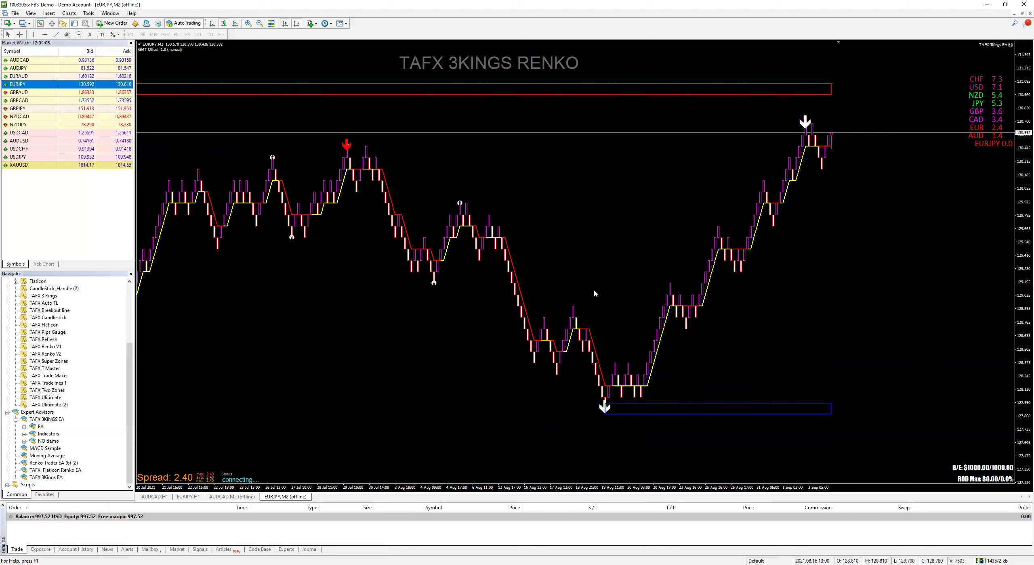
# - Set the TAFX T Master indicator's T_M_Period to 10 and apply it
pyautogui.moveTo(623, 388)
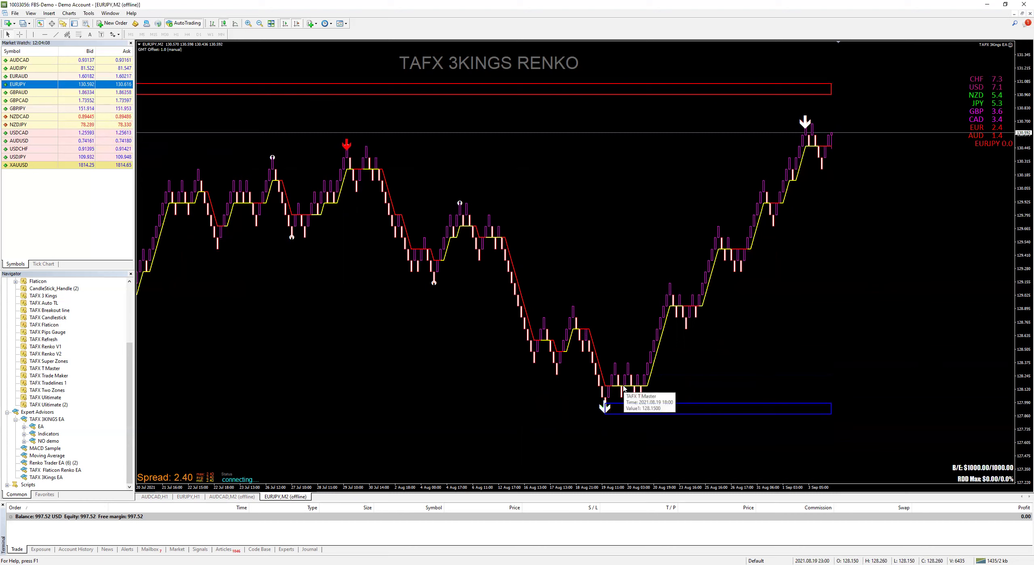
pyautogui.rightClick(623, 389)
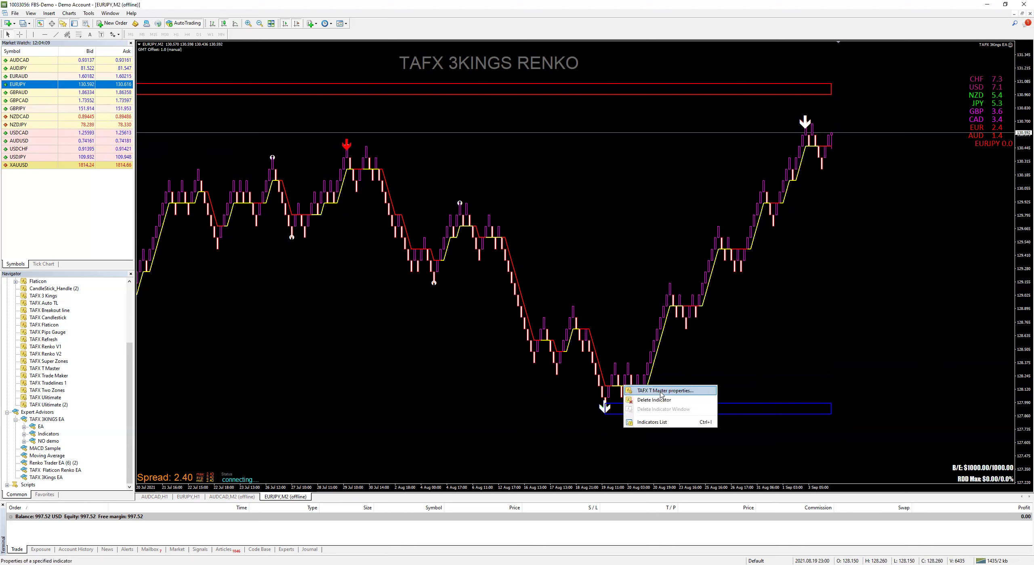
pyautogui.click(662, 391)
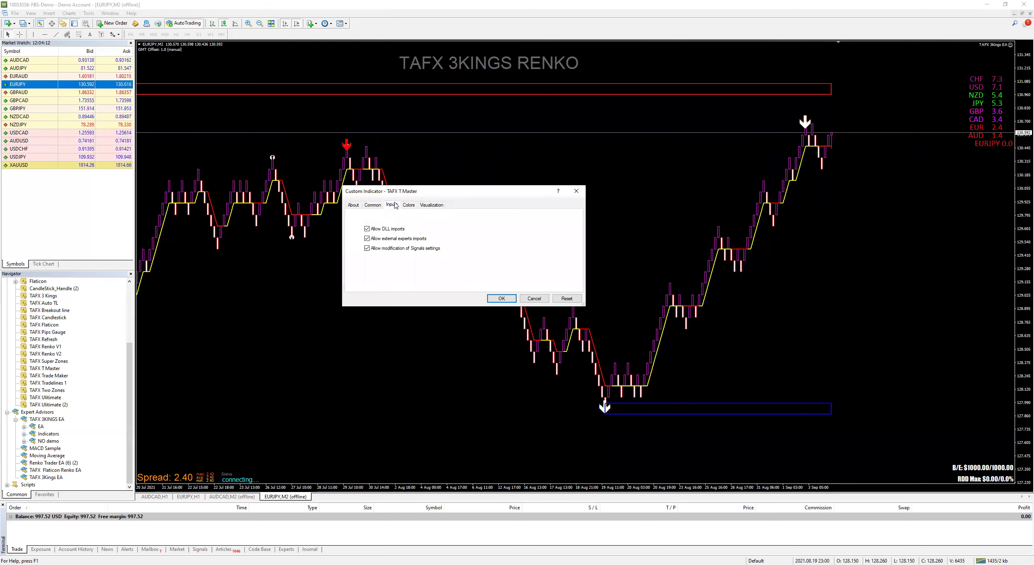
pyautogui.click(392, 204)
pyautogui.click(458, 228)
pyautogui.click(458, 227)
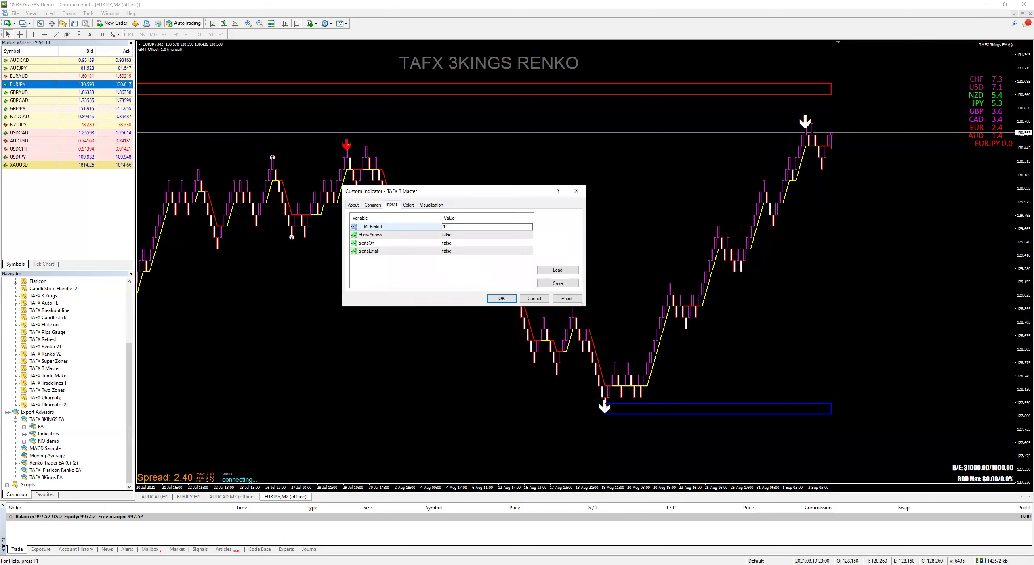
pyautogui.press('Return')
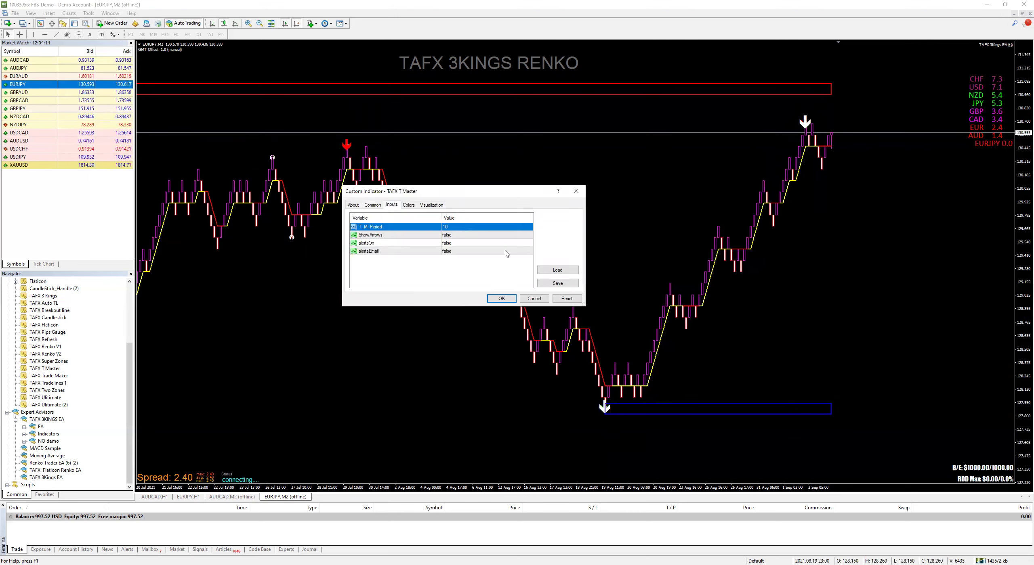
pyautogui.click(501, 299)
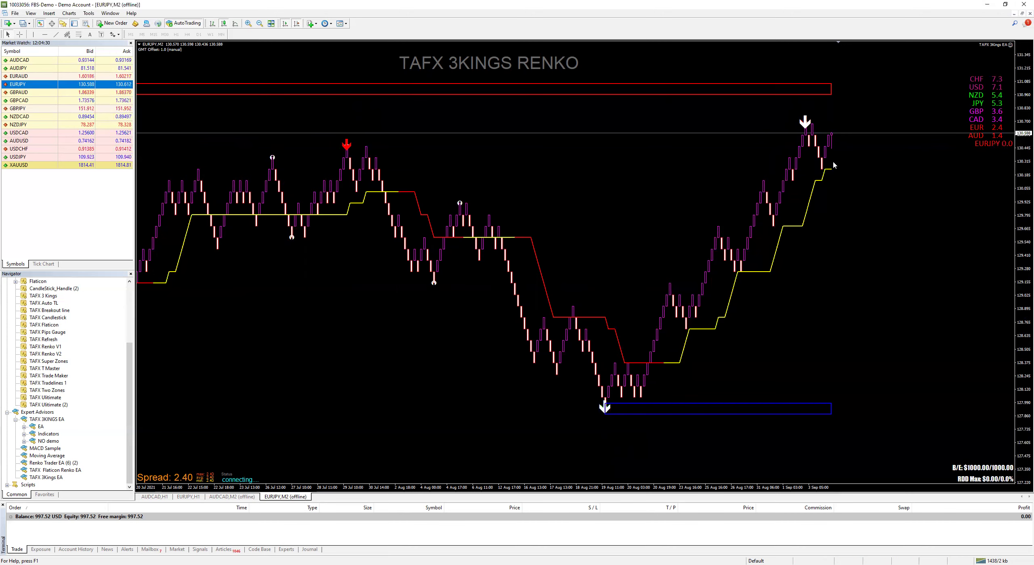
# - Reapply the T Master indicator with period 2 so it hugs the bricks
pyautogui.rightClick(763, 272)
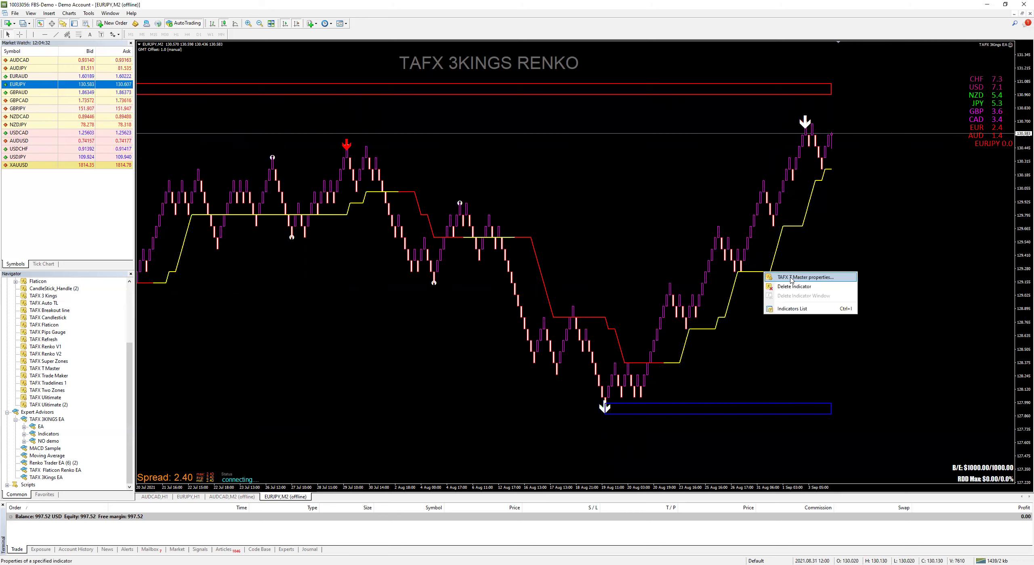
pyautogui.press('Return')
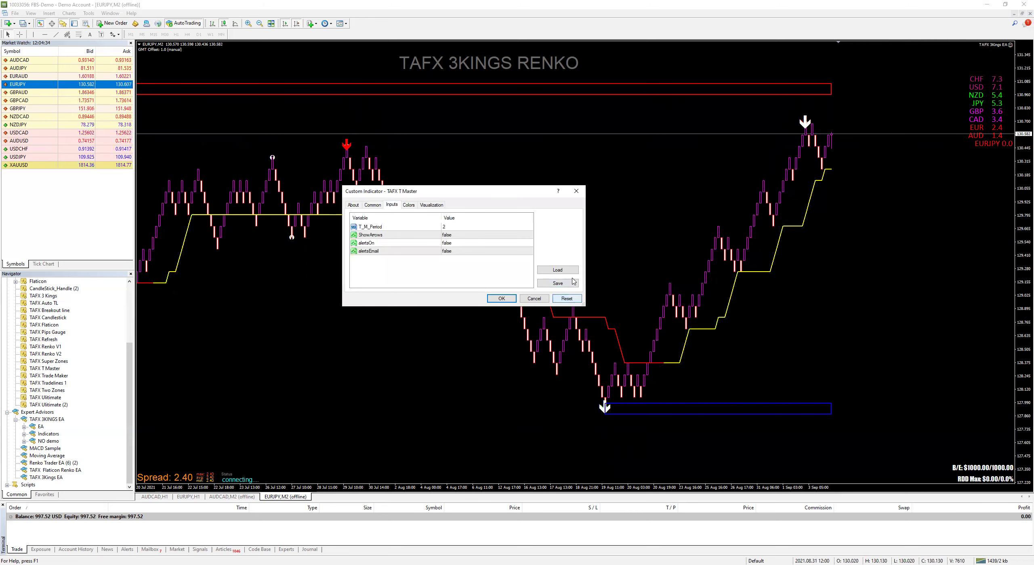
pyautogui.click(502, 299)
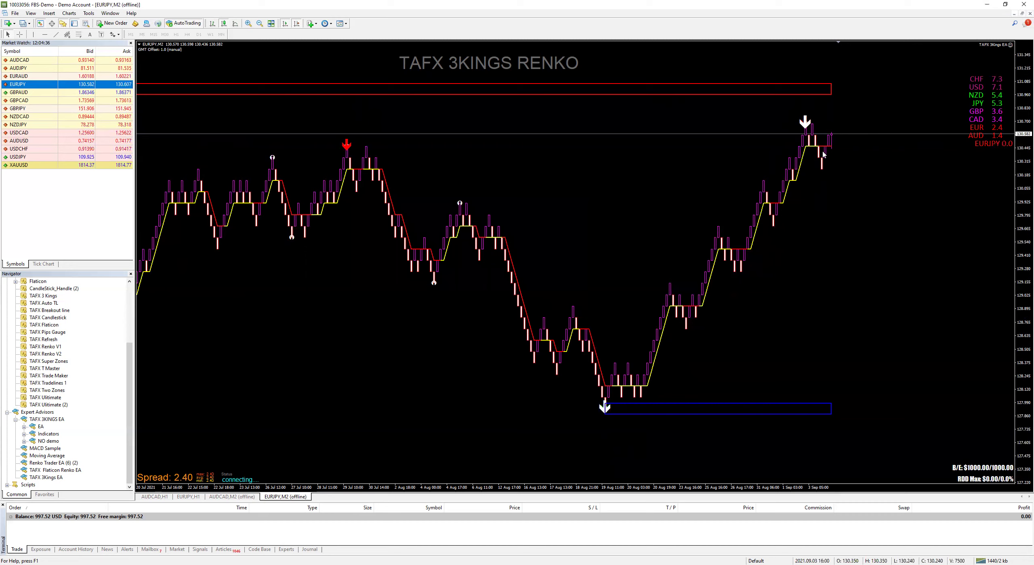
pyautogui.moveTo(822, 151)
pyautogui.doubleClick(476, 240)
# - Apply T_M_Period 10 so the red and yellow T Master lines form broad steps
pyautogui.click(457, 226)
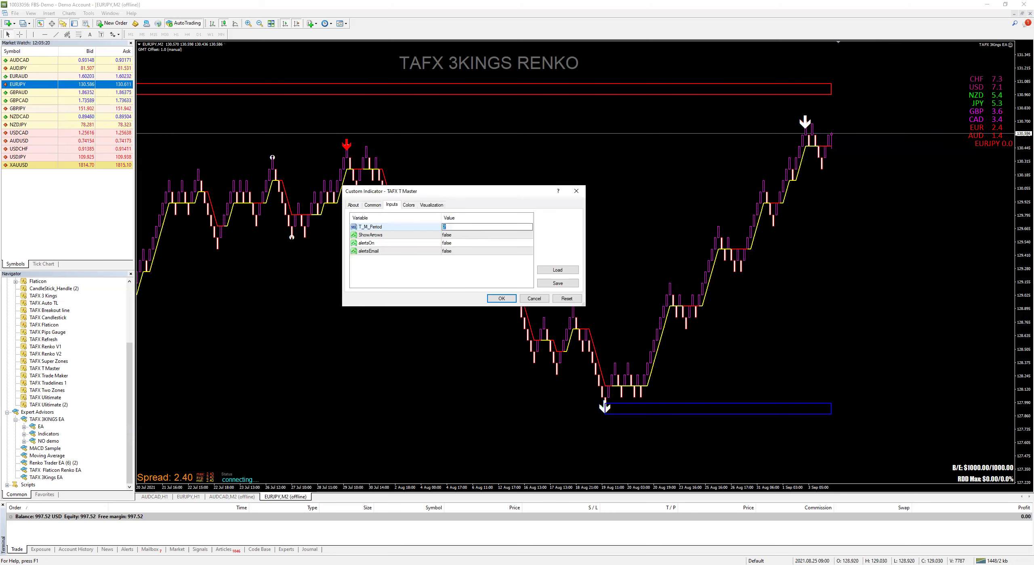
pyautogui.click(503, 300)
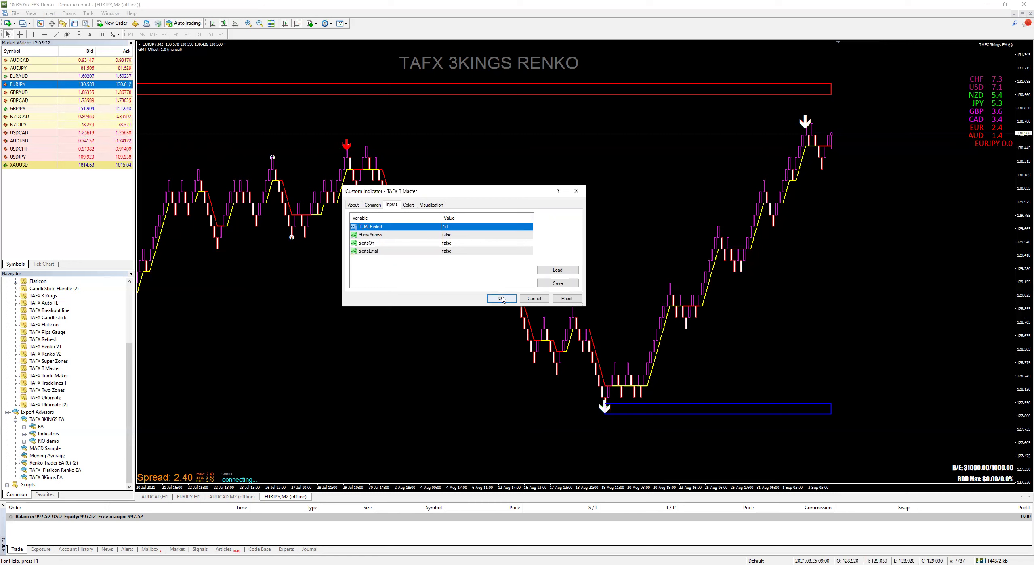
pyautogui.click(502, 299)
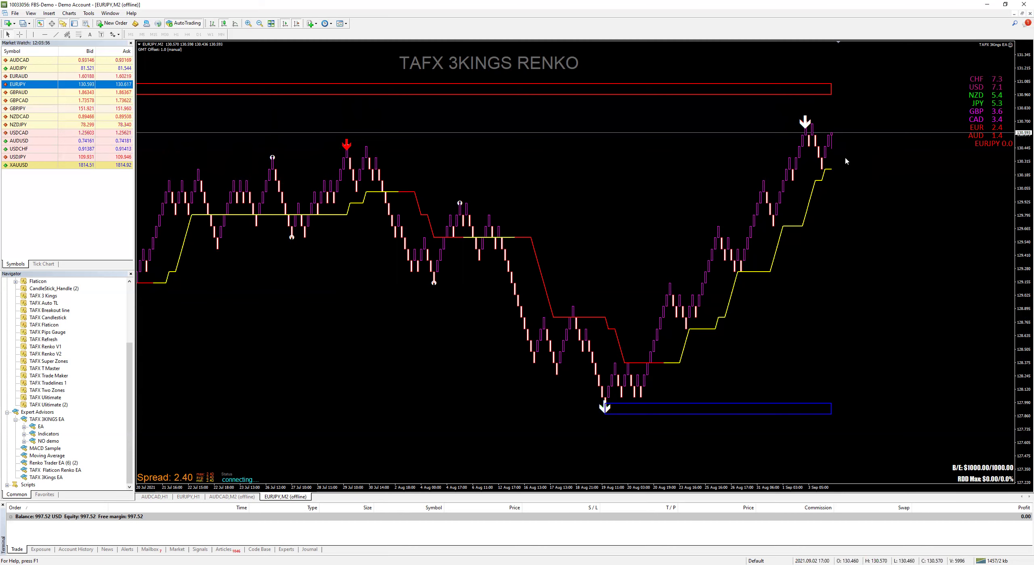
pyautogui.moveTo(825, 148)
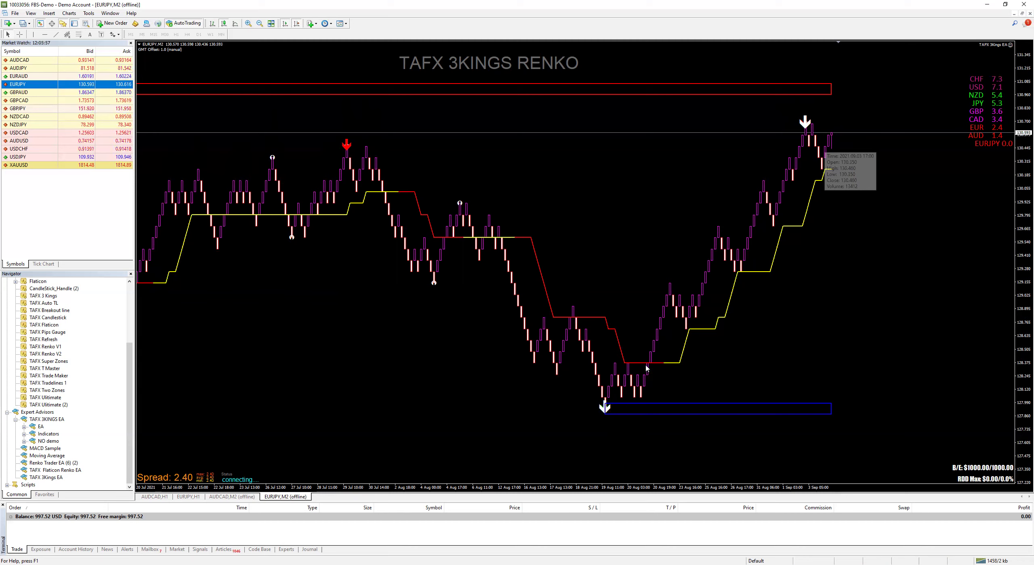
pyautogui.moveTo(672, 363)
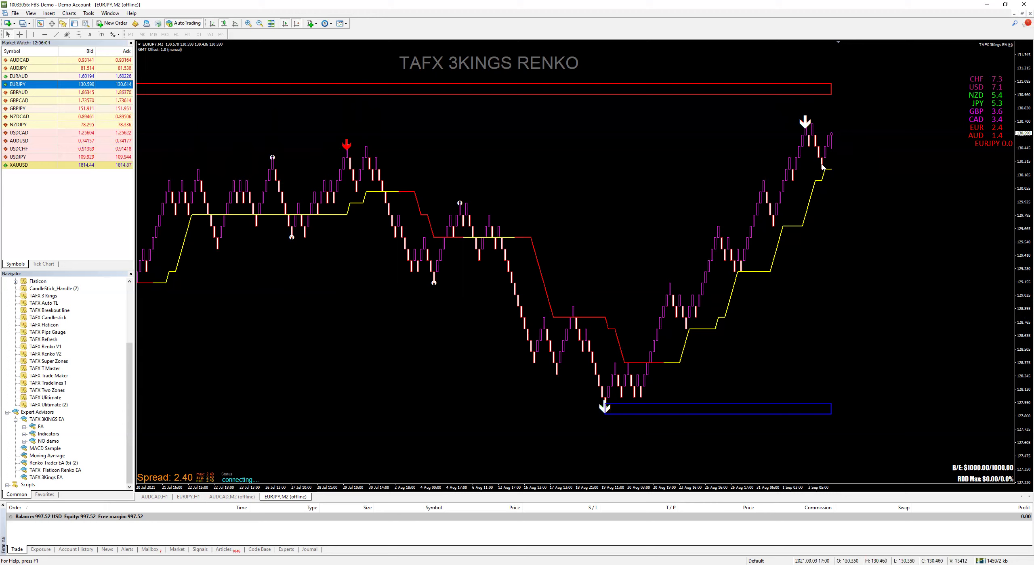
# - Reapply the TAFX T Master indicator with T_M_Period kept at 2
pyautogui.rightClick(819, 182)
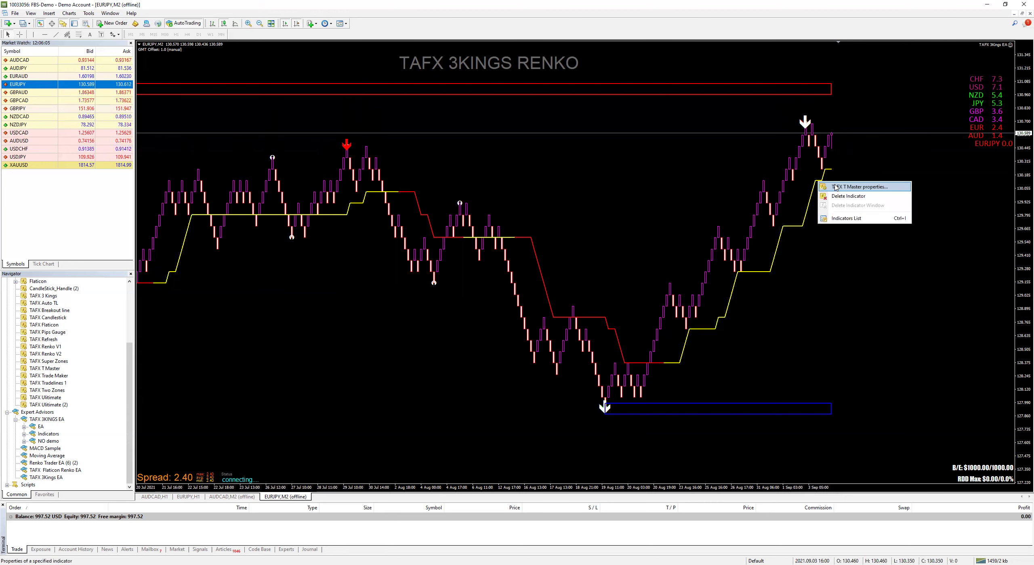
pyautogui.click(835, 187)
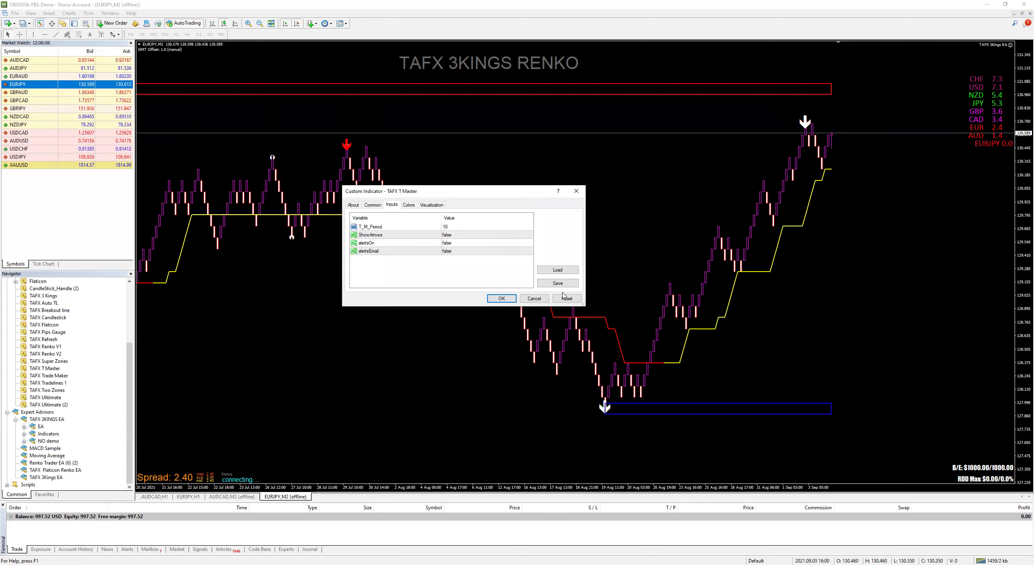
pyautogui.click(501, 299)
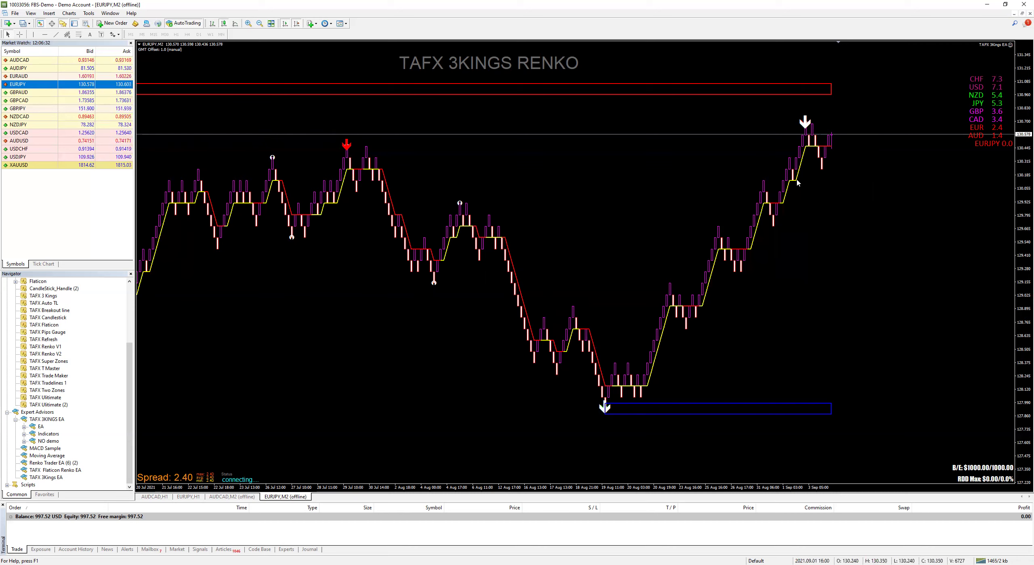
pyautogui.moveTo(794, 182)
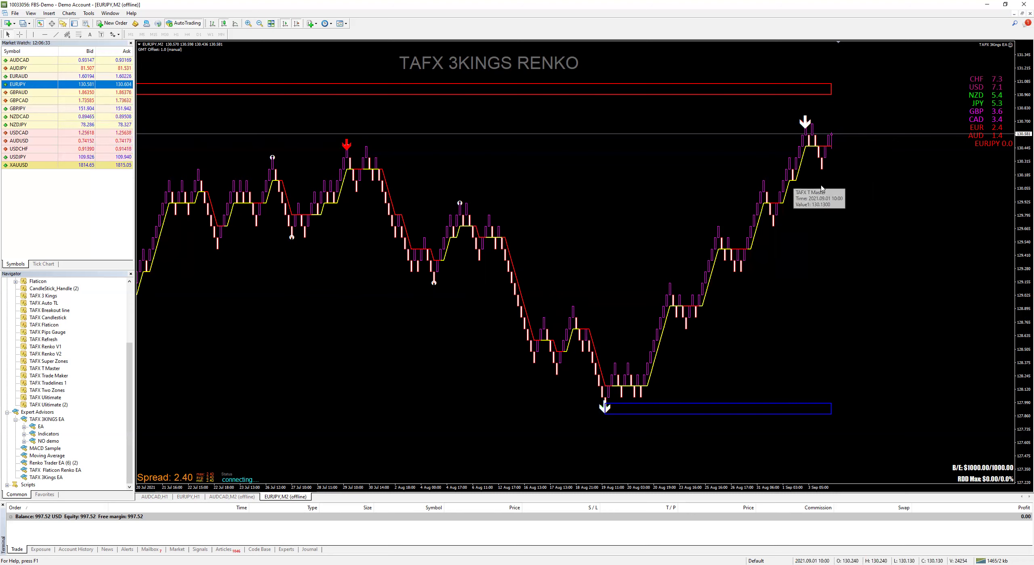
pyautogui.doubleClick(508, 250)
# - Change the TAFX T Master T_M_Period to 10 for broad stepped red and yellow lines
pyautogui.click(452, 226)
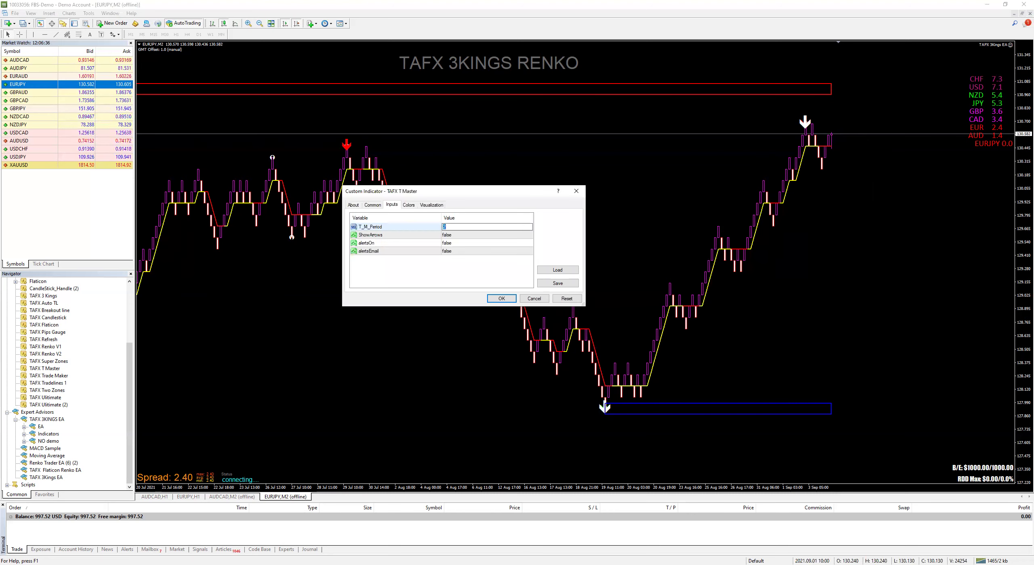
pyautogui.click(501, 301)
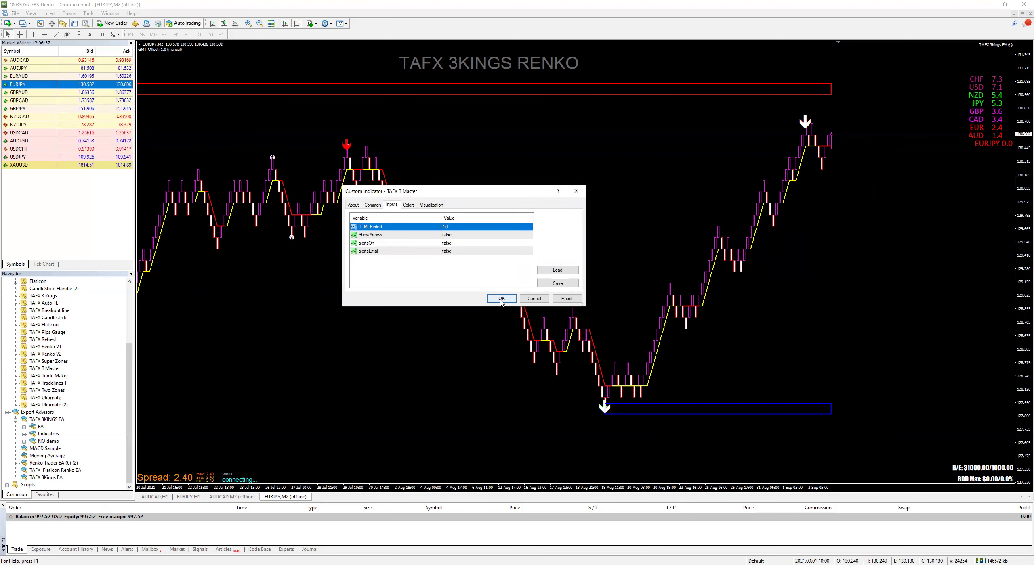
pyautogui.click(501, 301)
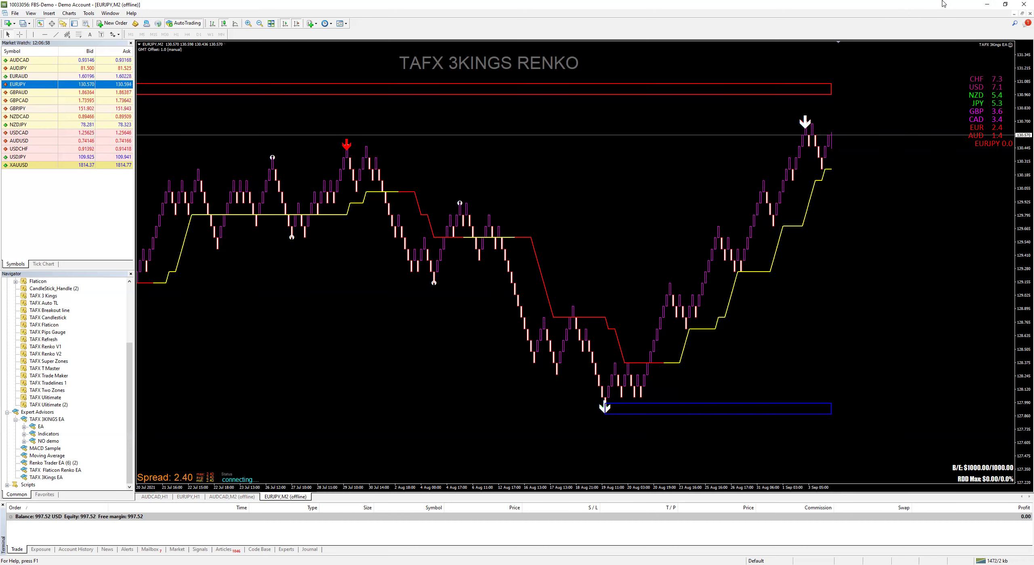
pyautogui.scroll(10, 568, 158)
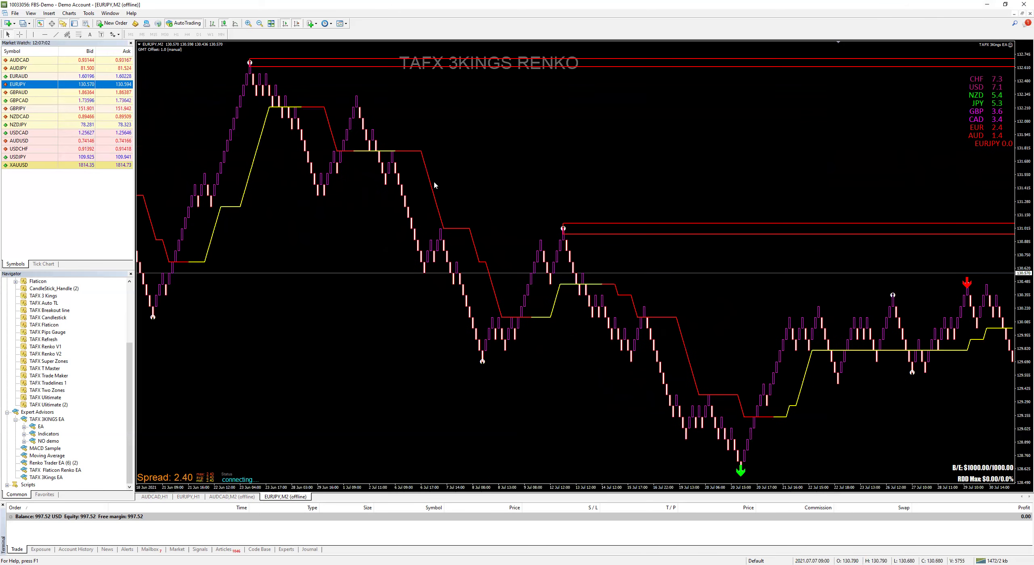
# - Scroll the EURJPY renko chart back to June and forward, then open an indicator's context menu
pyautogui.scroll(-10, 434, 186)
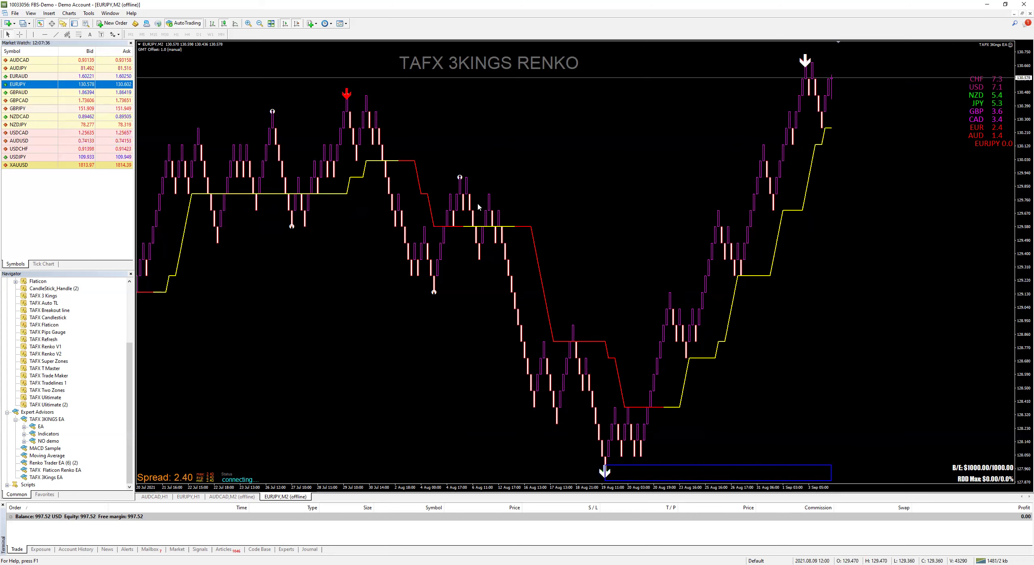
pyautogui.moveTo(463, 181)
pyautogui.rightClick(434, 293)
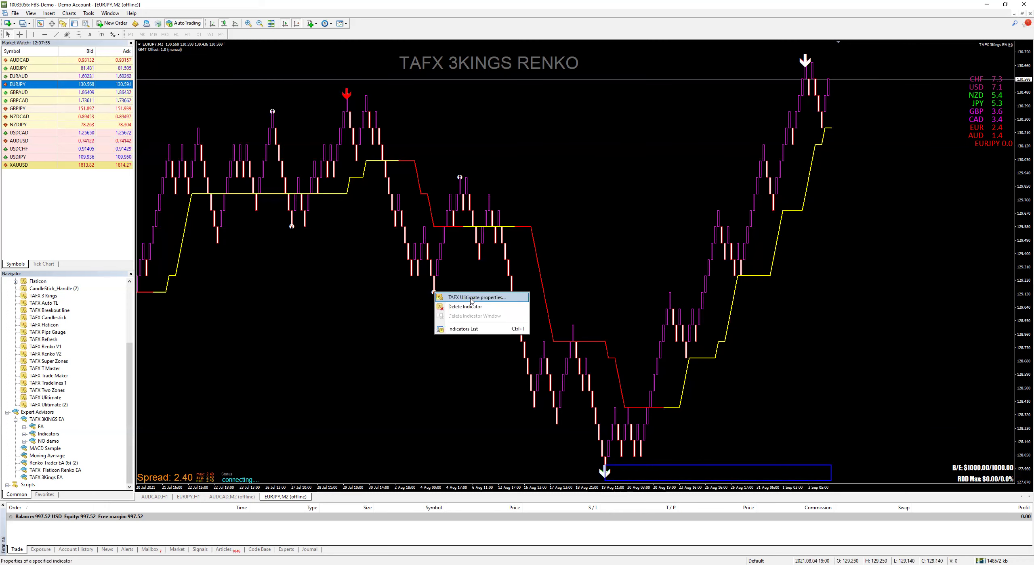
# - Set the TAFX 3 Kings inputs to Short 55 and Long 110 and apply them
pyautogui.click(470, 300)
pyautogui.click(391, 205)
pyautogui.click(466, 228)
pyautogui.write('55')
pyautogui.click(459, 235)
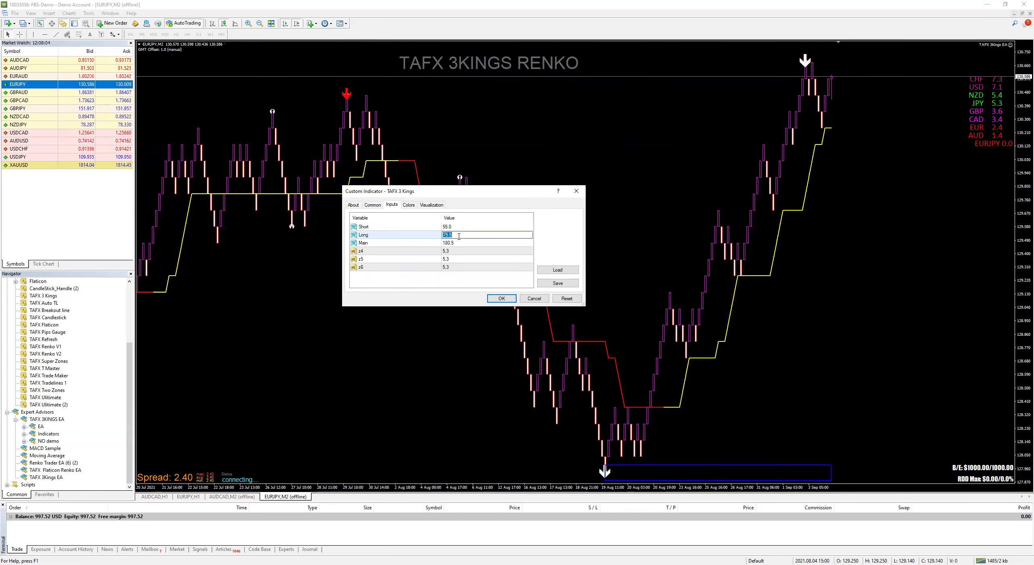
pyautogui.write('110')
pyautogui.click(374, 211)
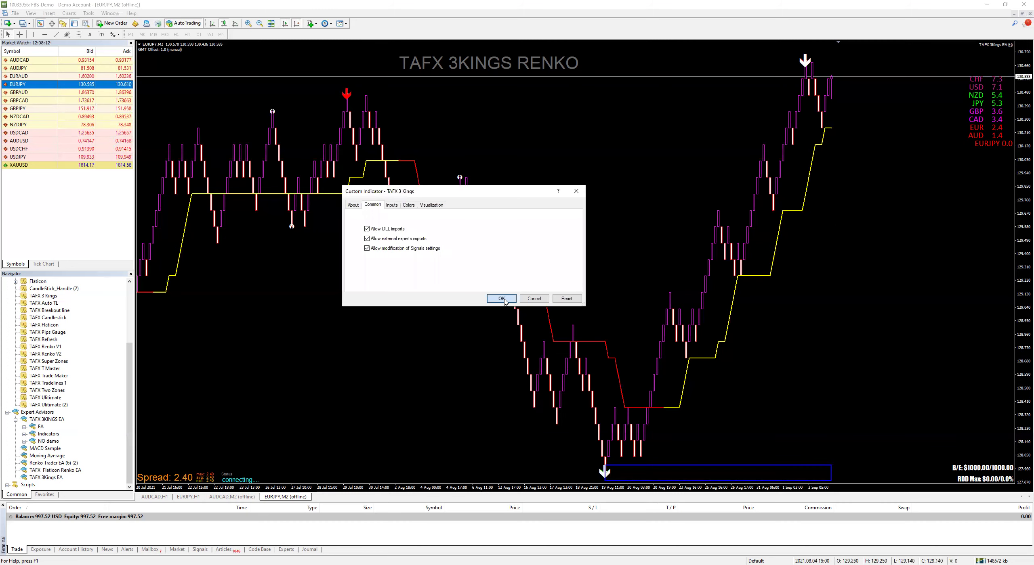
pyautogui.click(501, 299)
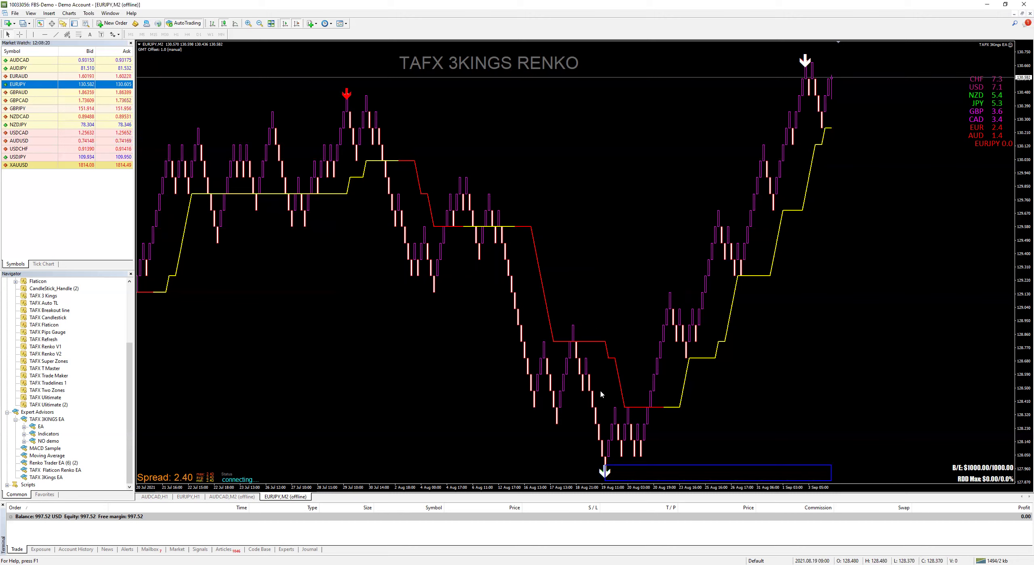
# - Rescale the price axis and zoom out to show bricks from mid-June to early September
pyautogui.moveTo(1019, 88); pyautogui.dragTo(1015, 254)
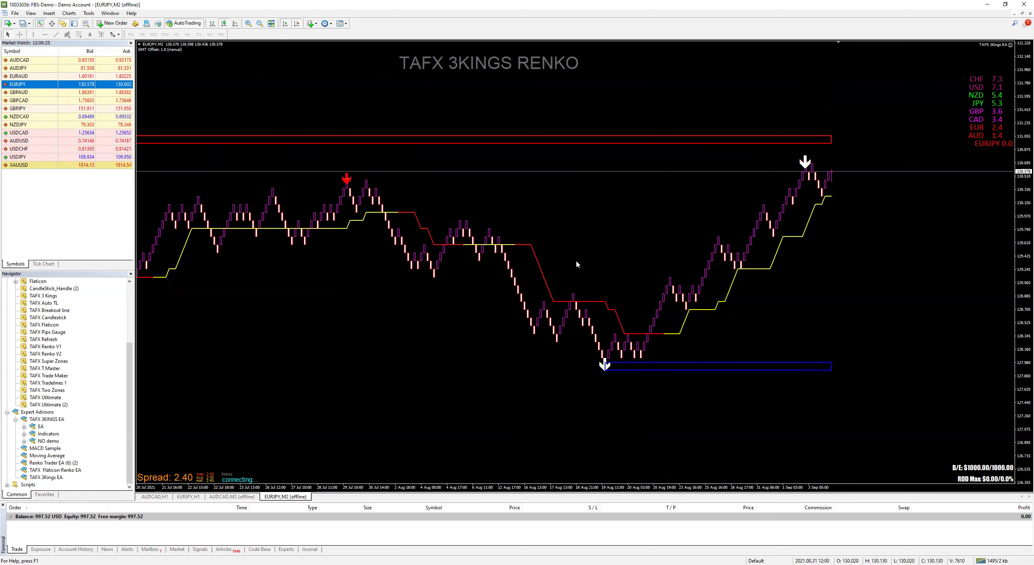
pyautogui.moveTo(1024, 422); pyautogui.dragTo(1024, 299)
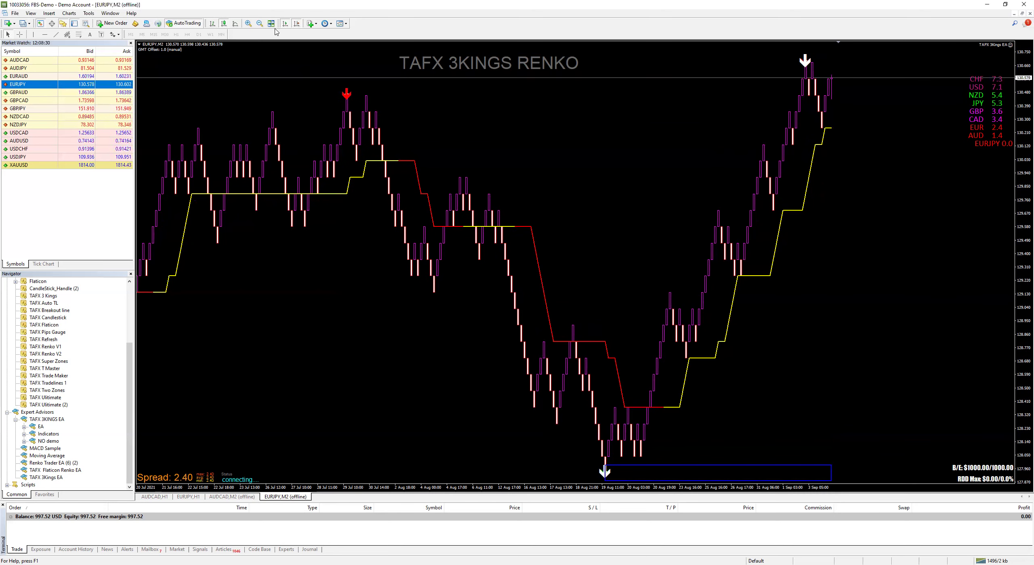
pyautogui.click(259, 23)
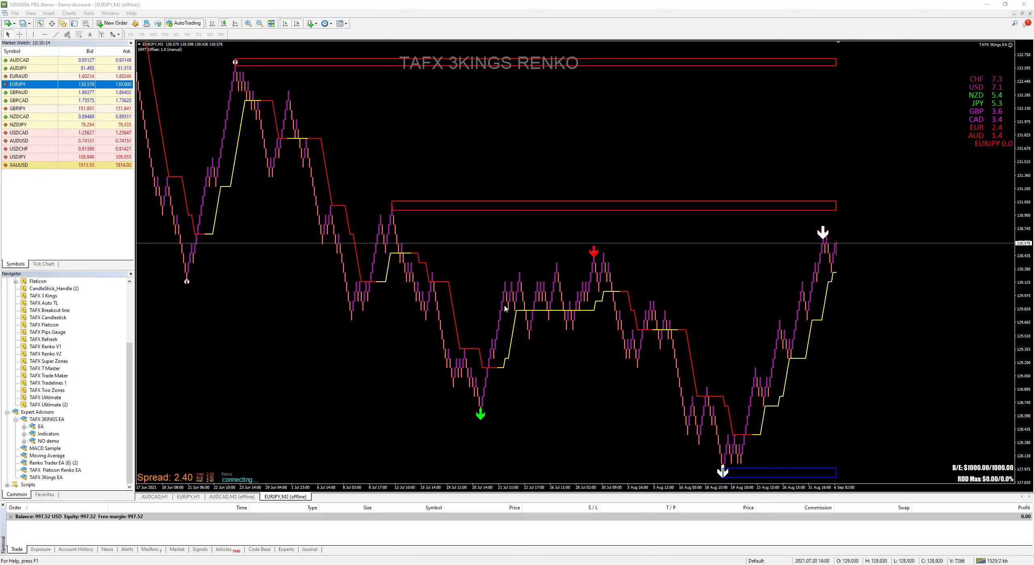
# - Apply TAFX T Master at T_M_Period 2 on the zoomed-out chart, then change it back to 10
pyautogui.doubleClick(577, 307)
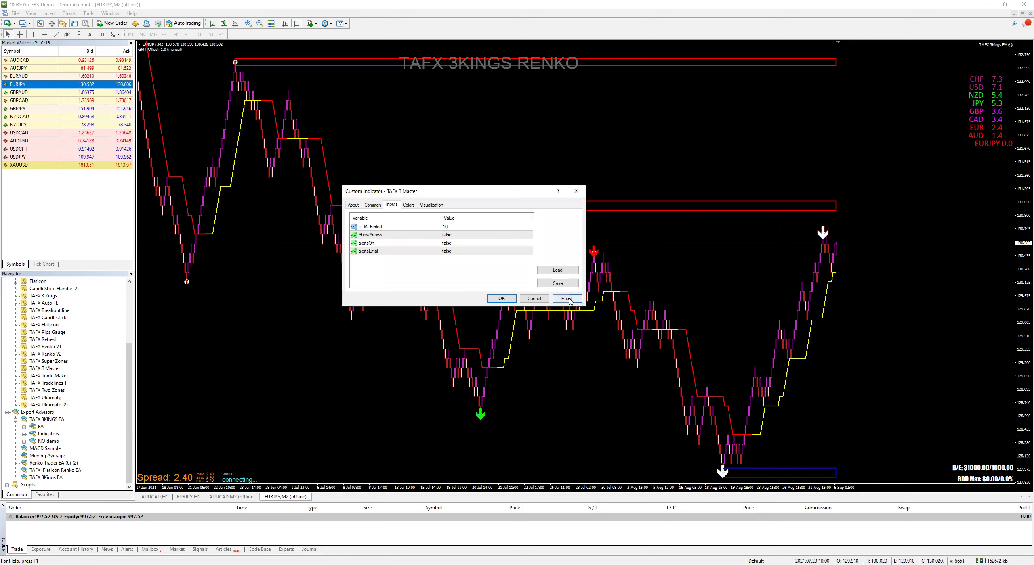
pyautogui.click(501, 299)
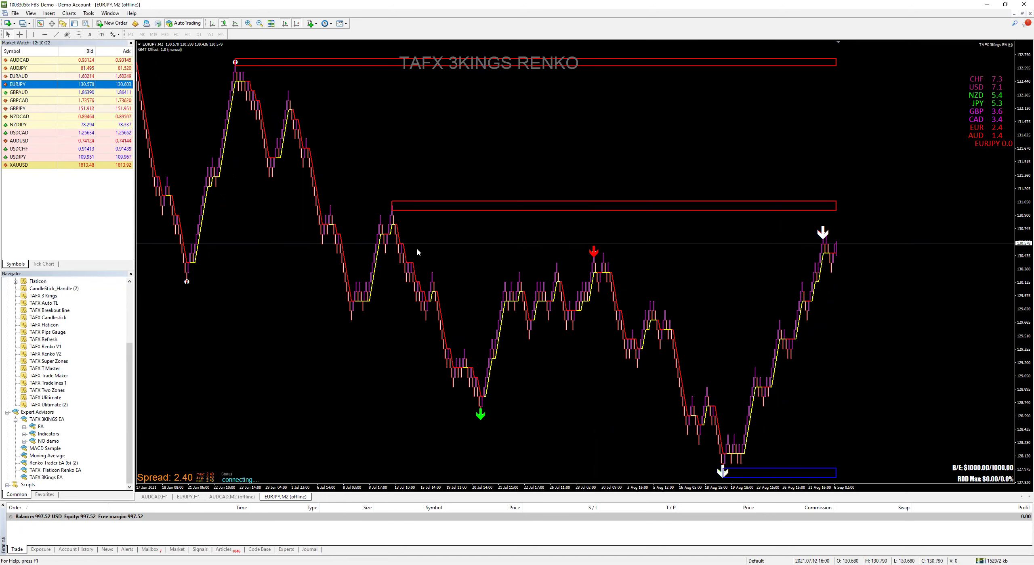
pyautogui.rightClick(496, 360)
pyautogui.click(523, 365)
pyautogui.doubleClick(452, 226)
pyautogui.write('10')
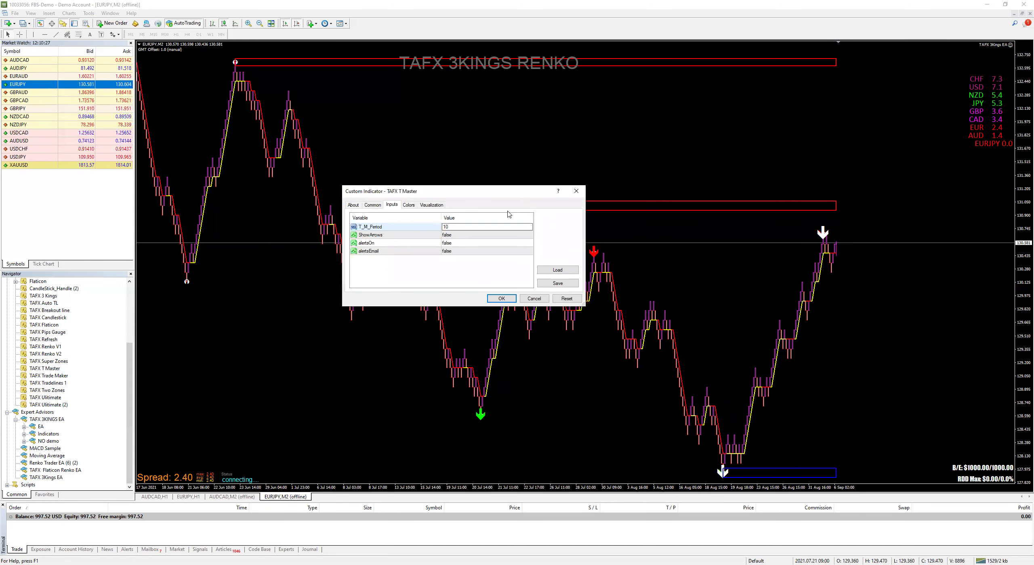
pyautogui.click(502, 299)
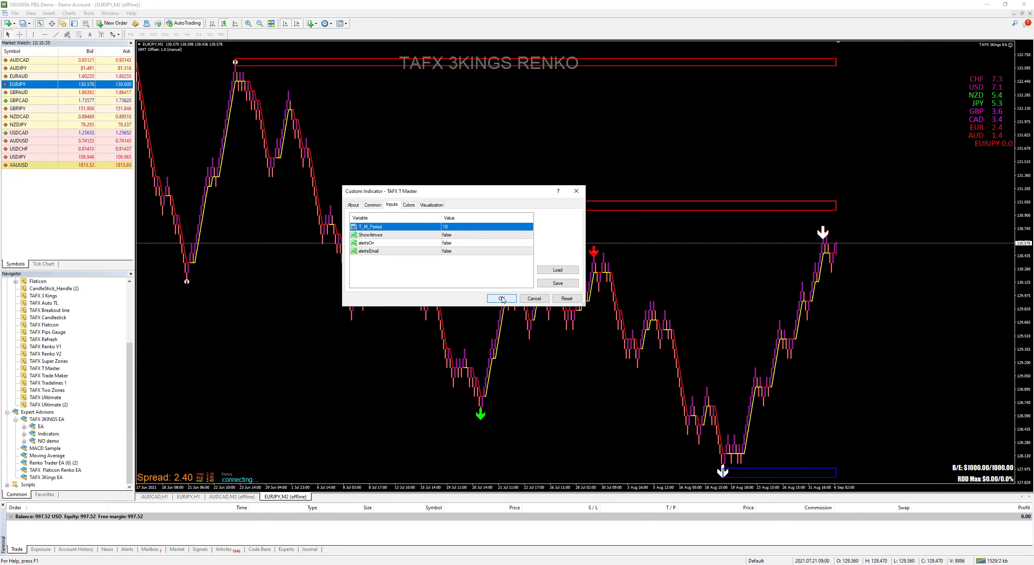
pyautogui.click(502, 298)
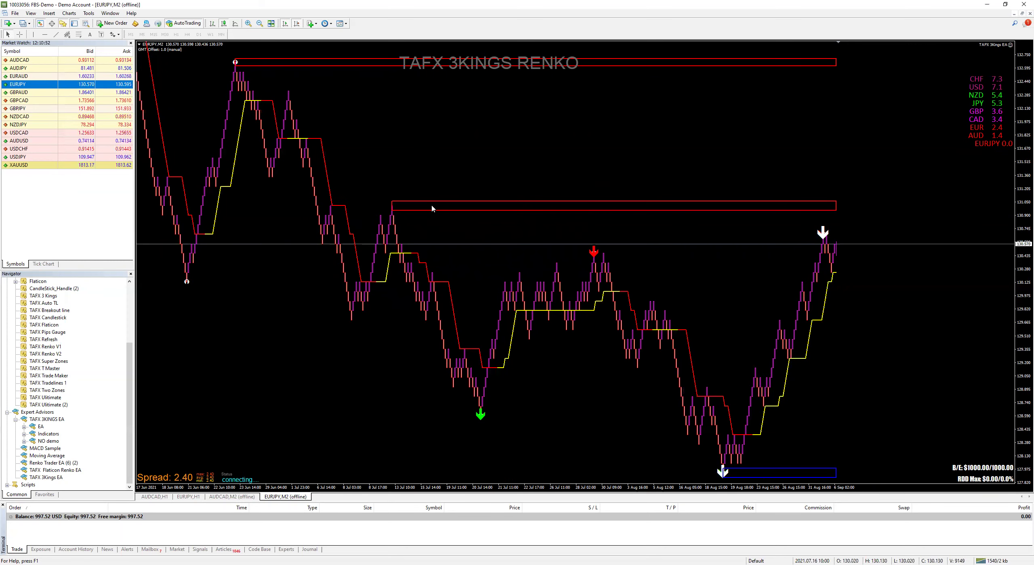
pyautogui.rightClick(418, 152)
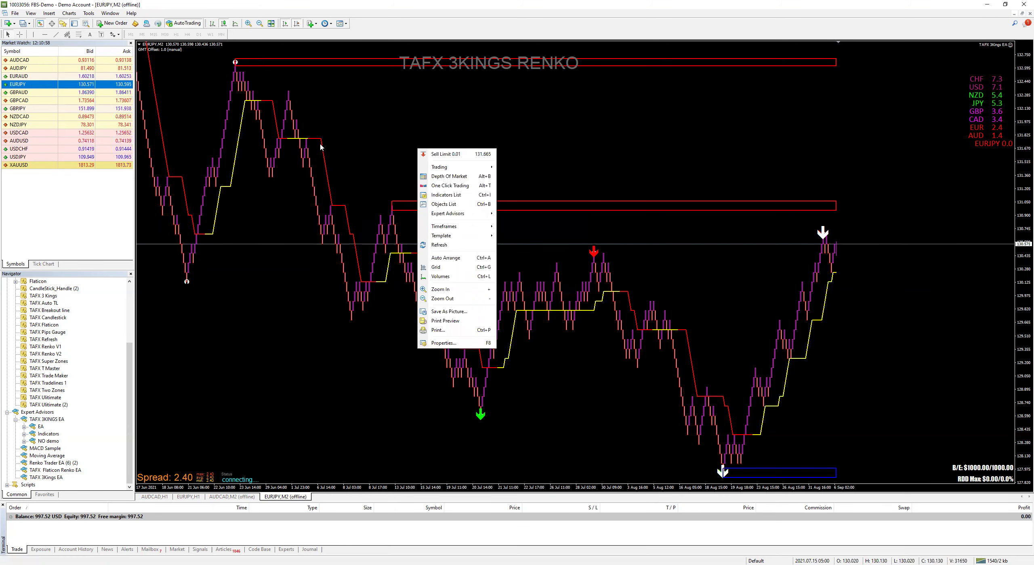
pyautogui.click(384, 106)
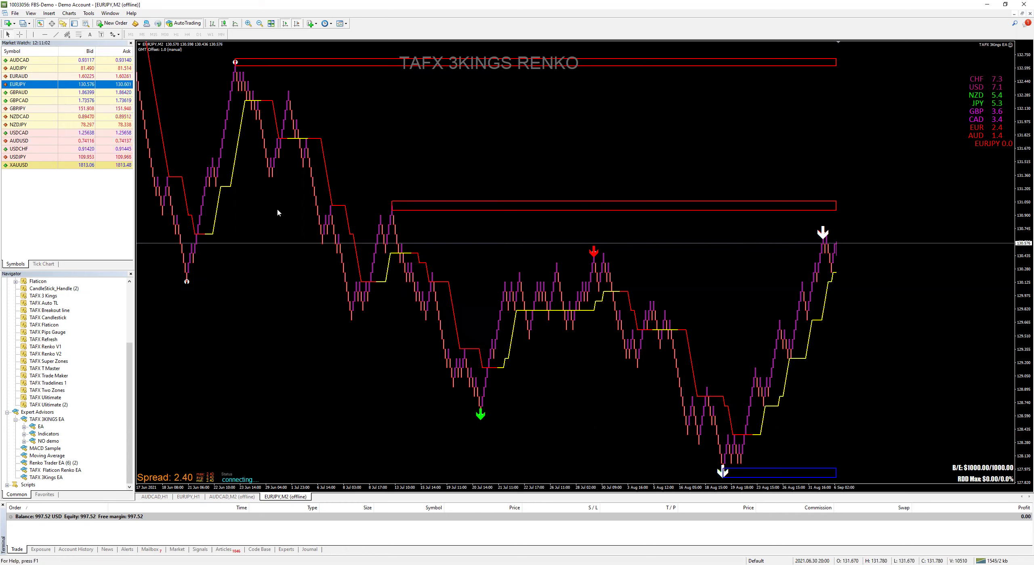